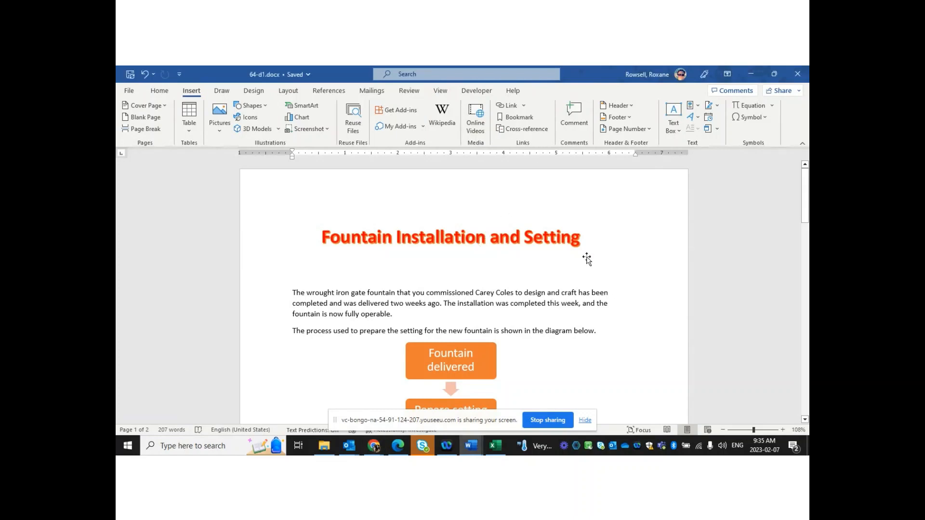
Select the title WordArt box, then return to the first line of the report
click(520, 236)
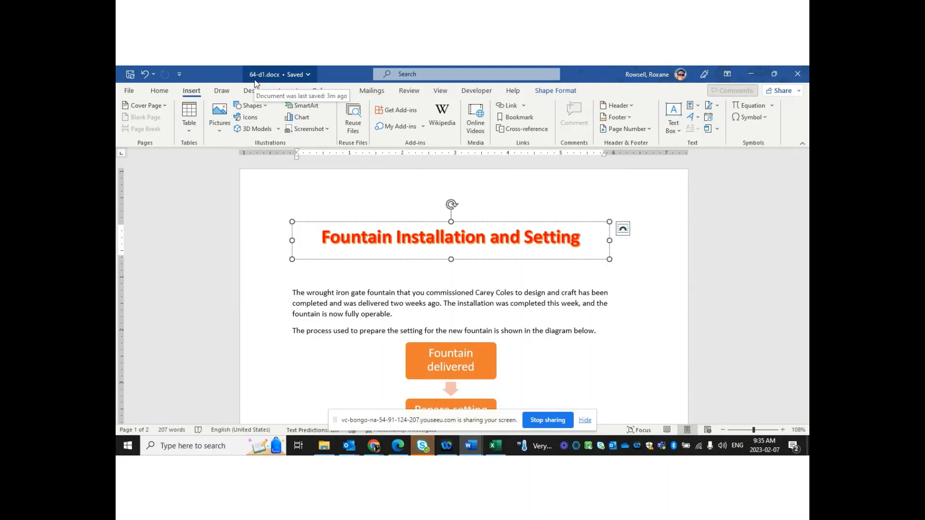
click(534, 212)
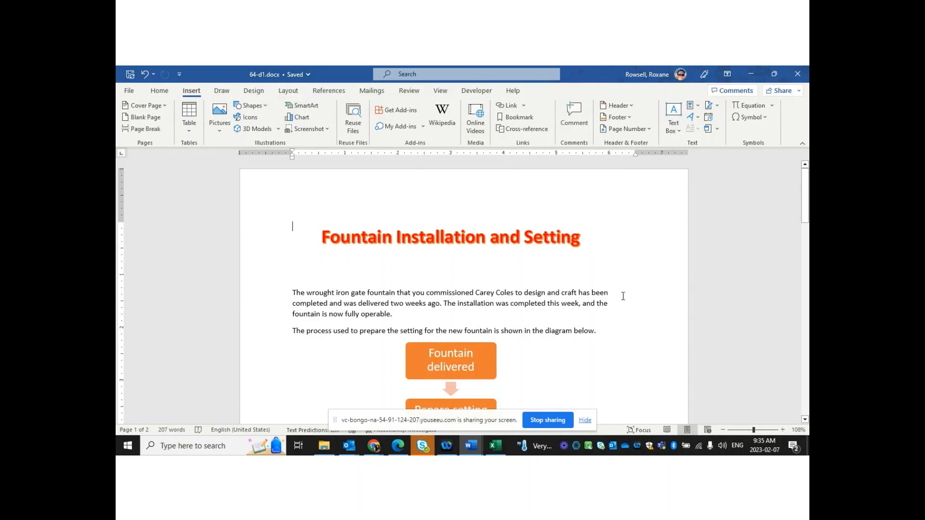
mouse_move(807, 199)
mouse_down()
mouse_move(807, 383)
mouse_move(807, 188)
mouse_up()
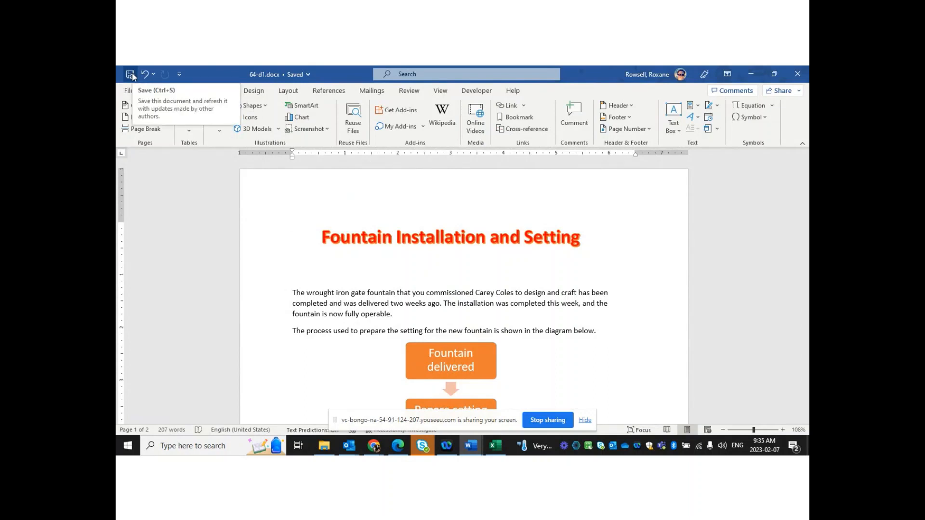
click(182, 210)
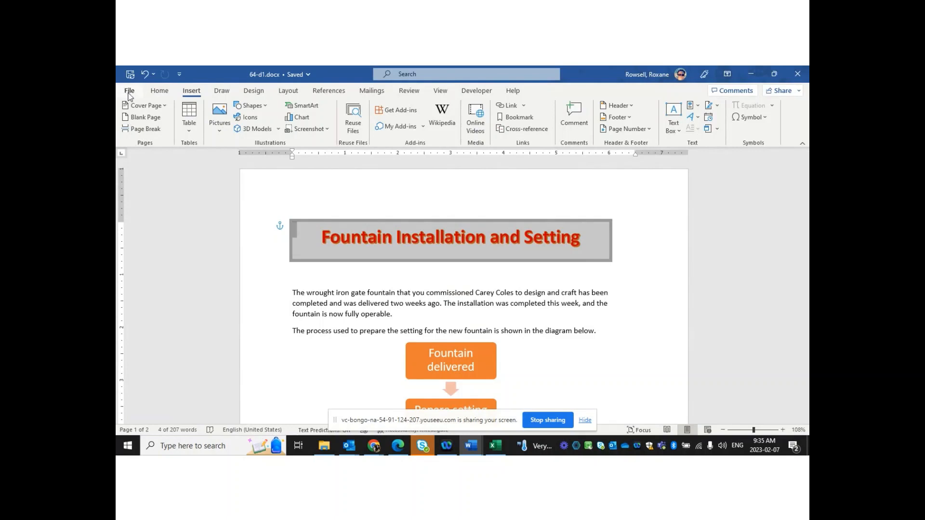
Save a copy named '64-d1 - Class demo' and dismiss the AutoSave notice
click(129, 92)
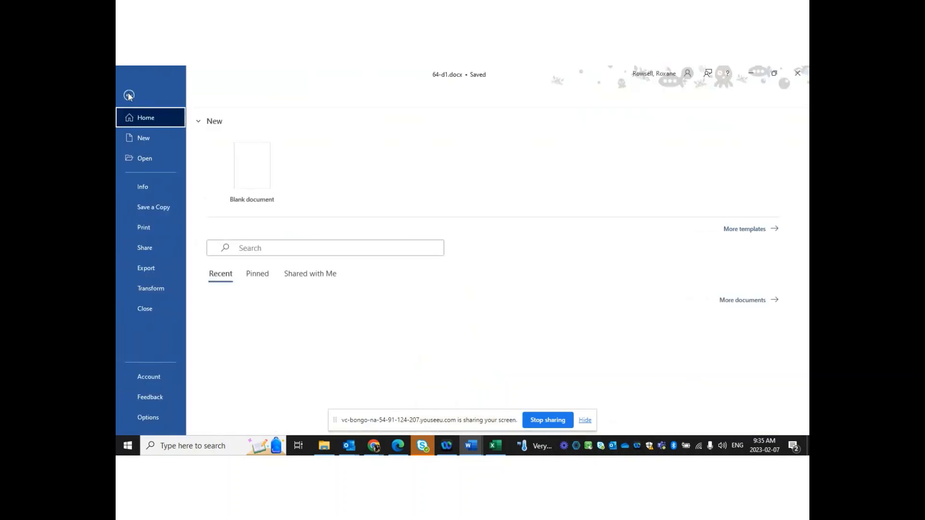
click(151, 209)
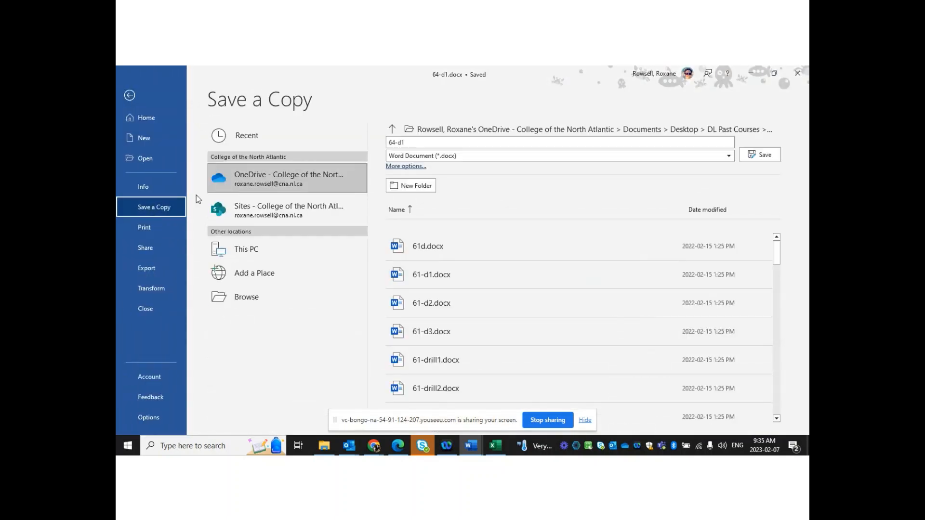
click(459, 142)
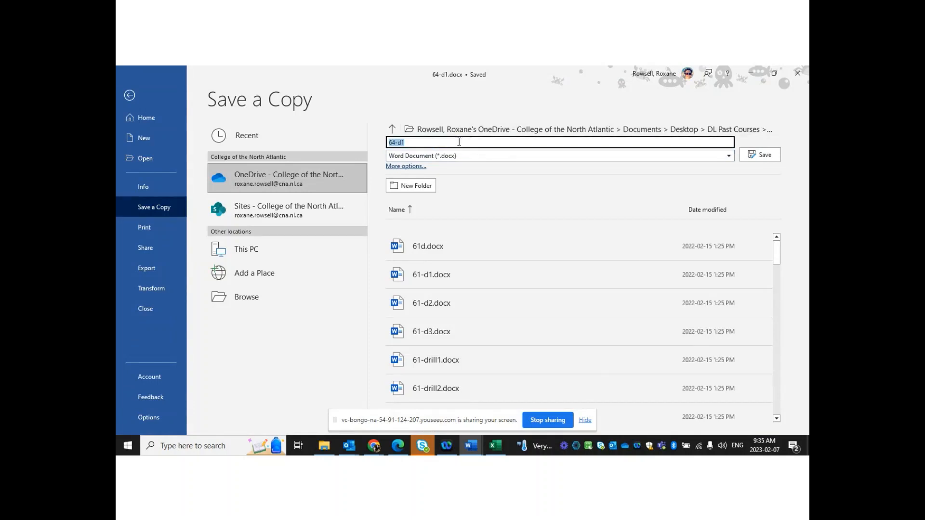
click(459, 142)
text(- Cal)
text(lass )
text(demo)
click(763, 159)
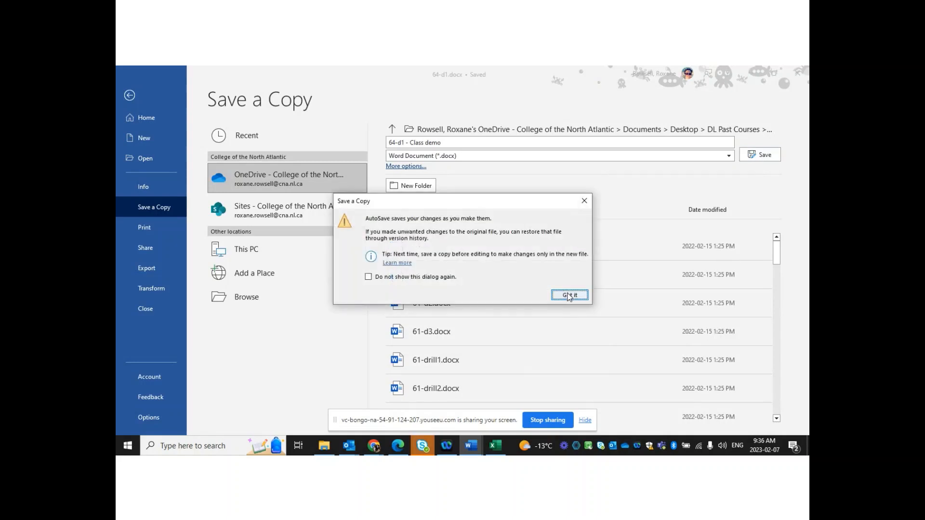
click(568, 295)
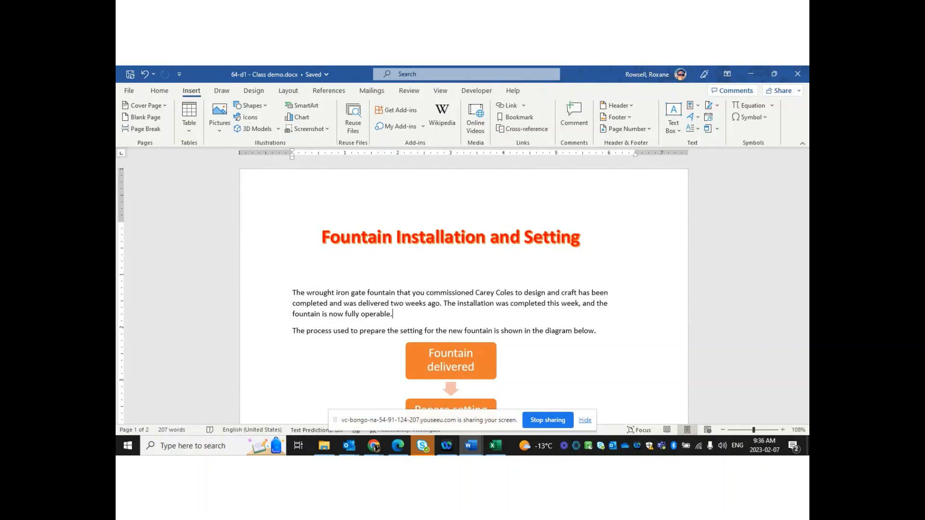
key(alt+Tab)
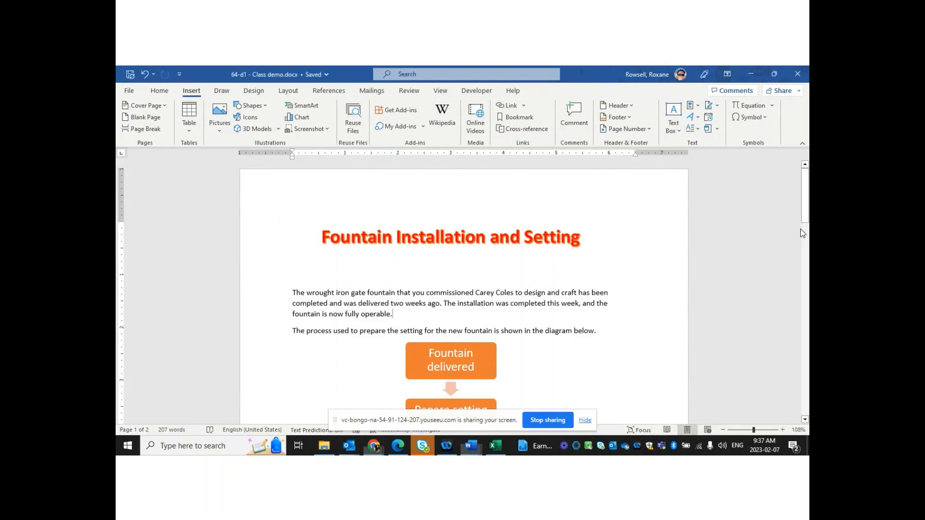
Add a blank line under the page 2 garden photo and show the Pictures source choices
drag(808, 191, 807, 337)
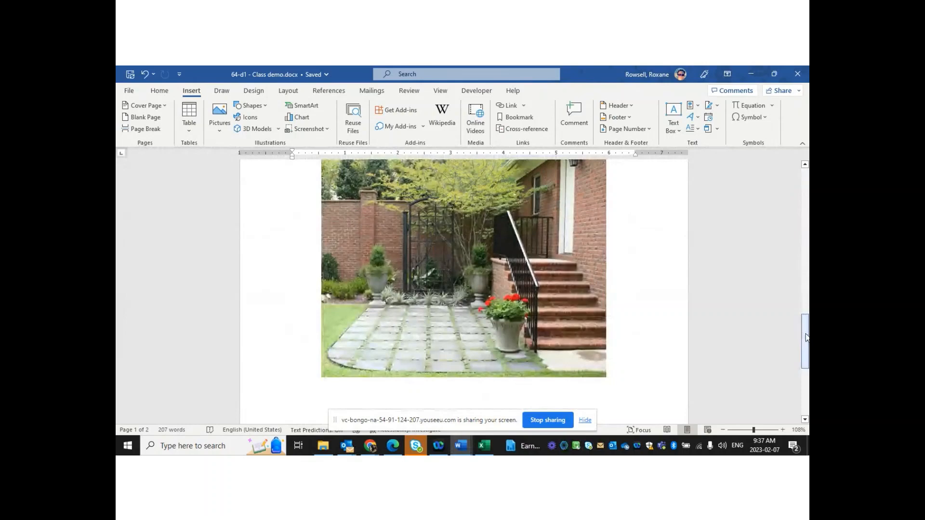
click(391, 313)
click(667, 404)
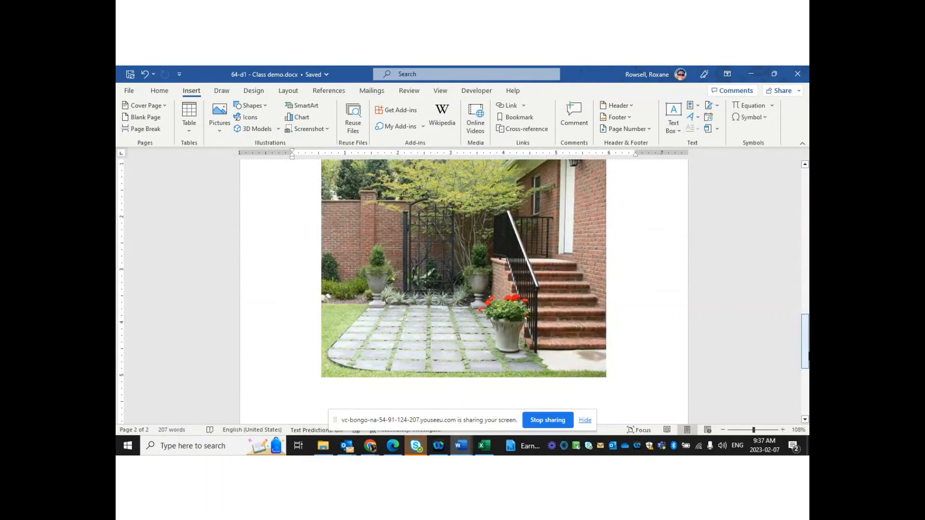
drag(804, 359, 784, 380)
key(Return)
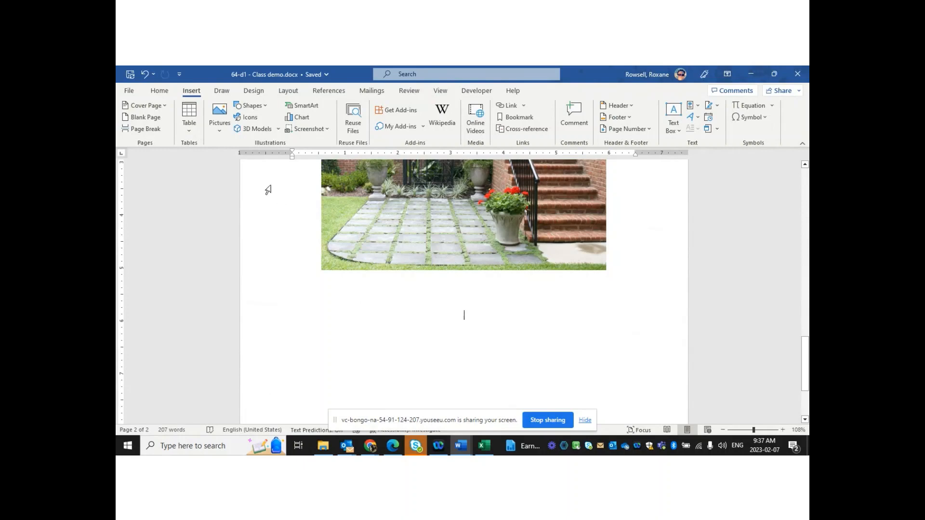
click(229, 138)
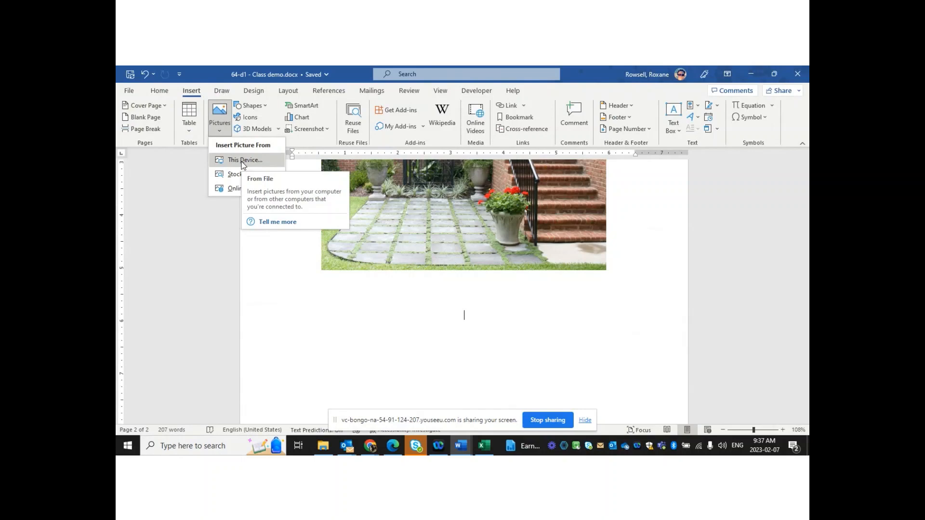
click(241, 178)
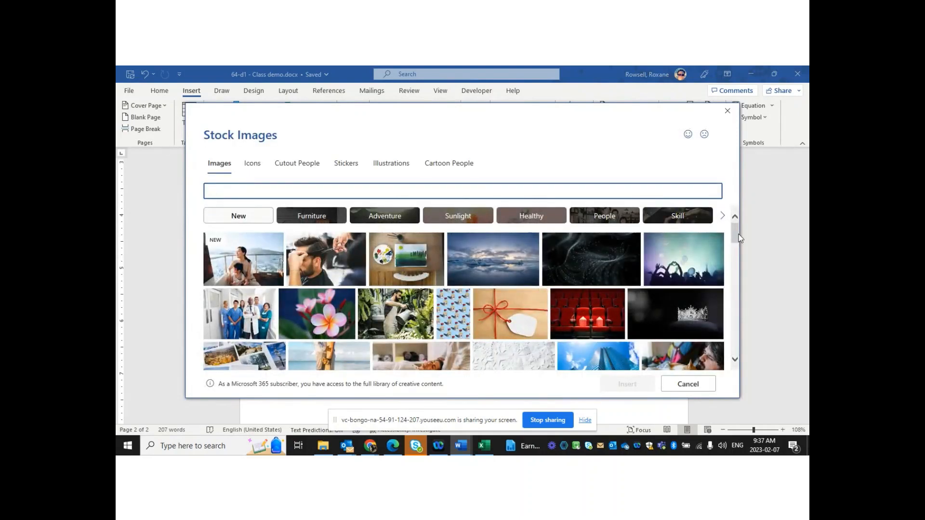
drag(741, 239, 734, 173)
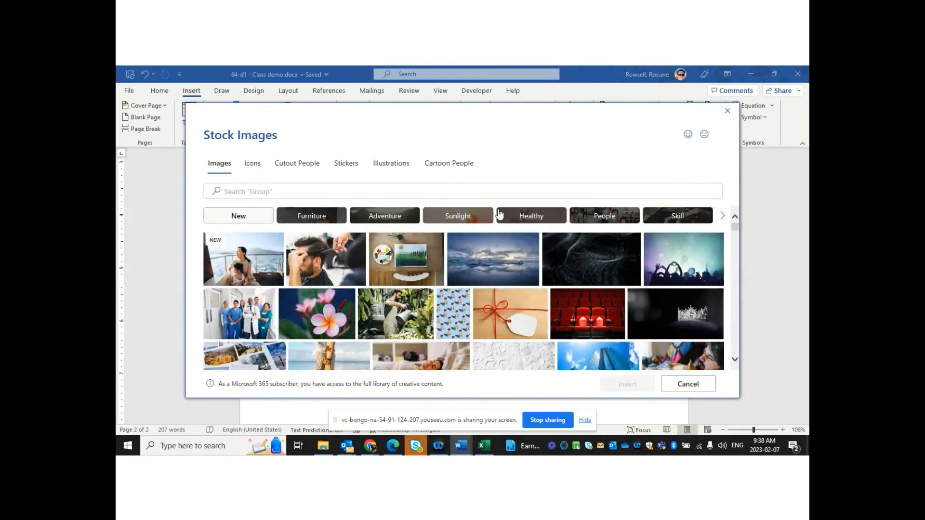
click(486, 191)
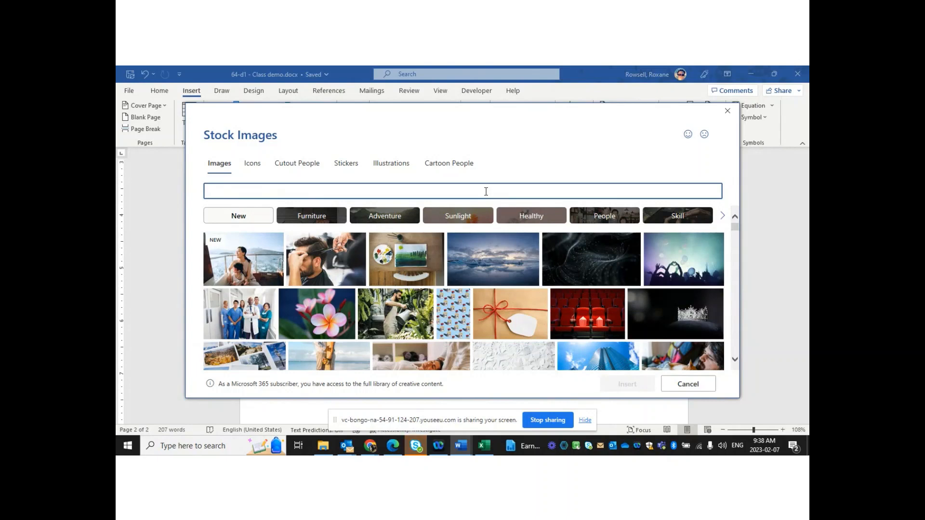
text(doe)
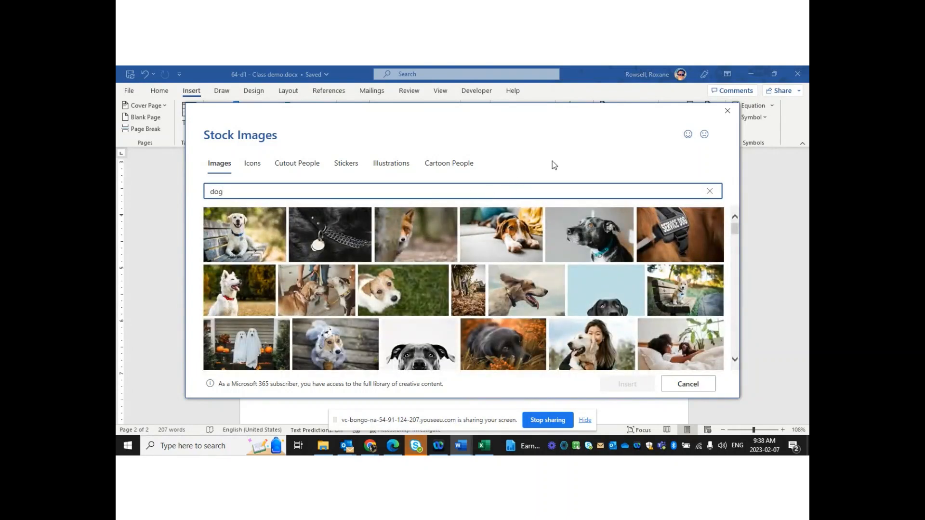
click(727, 111)
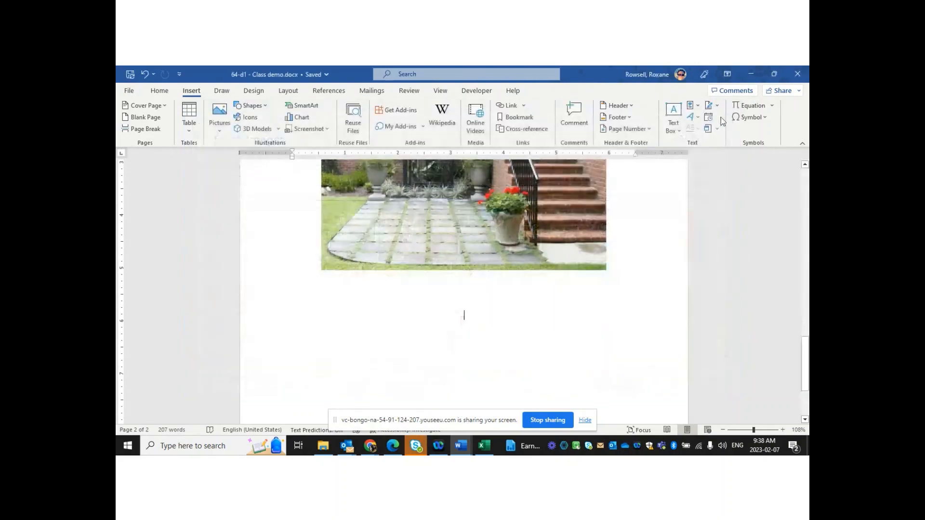
click(219, 118)
click(240, 189)
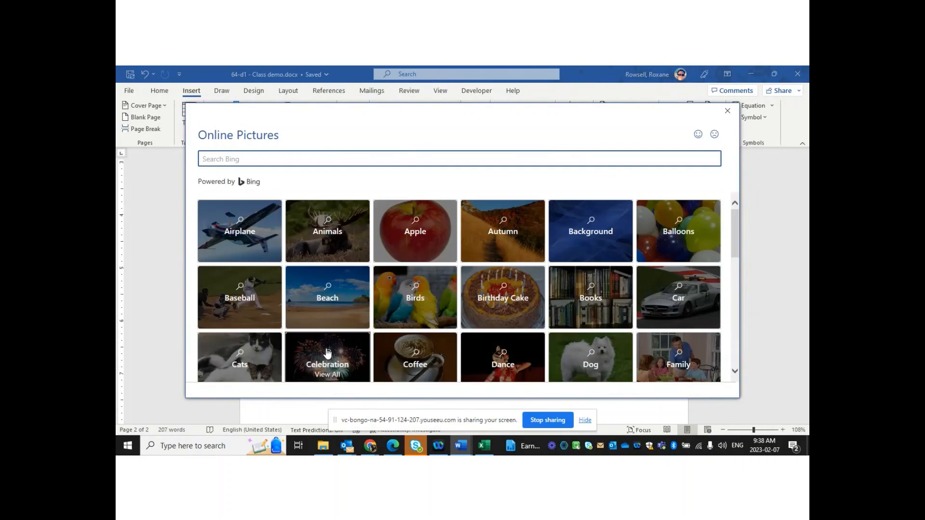
drag(736, 227, 756, 133)
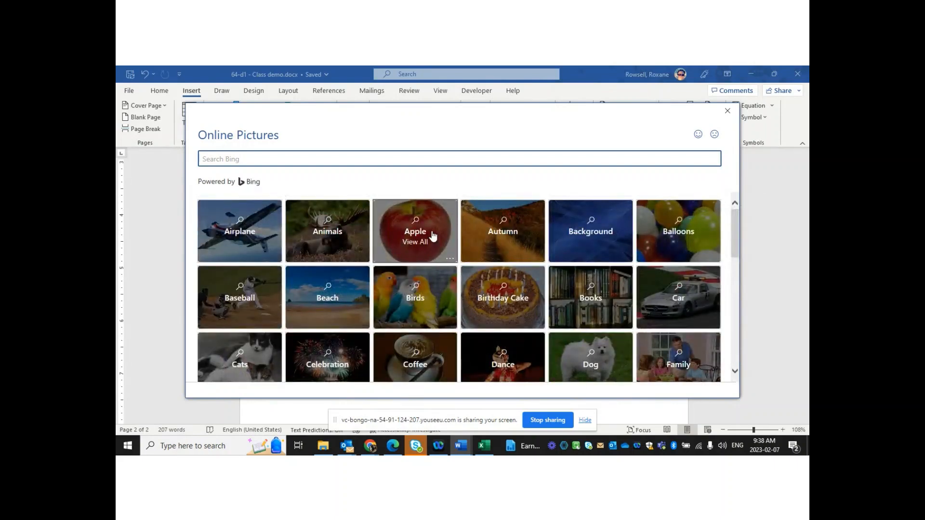
click(360, 159)
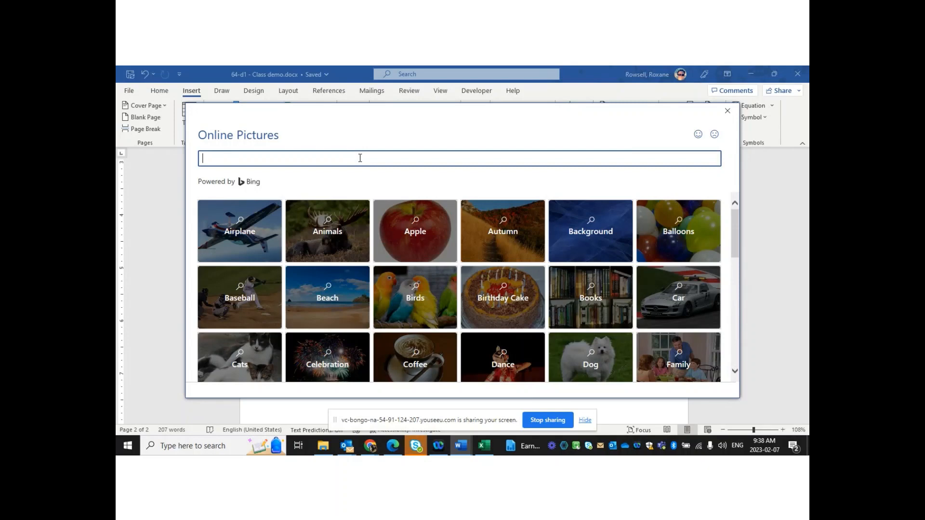
click(727, 113)
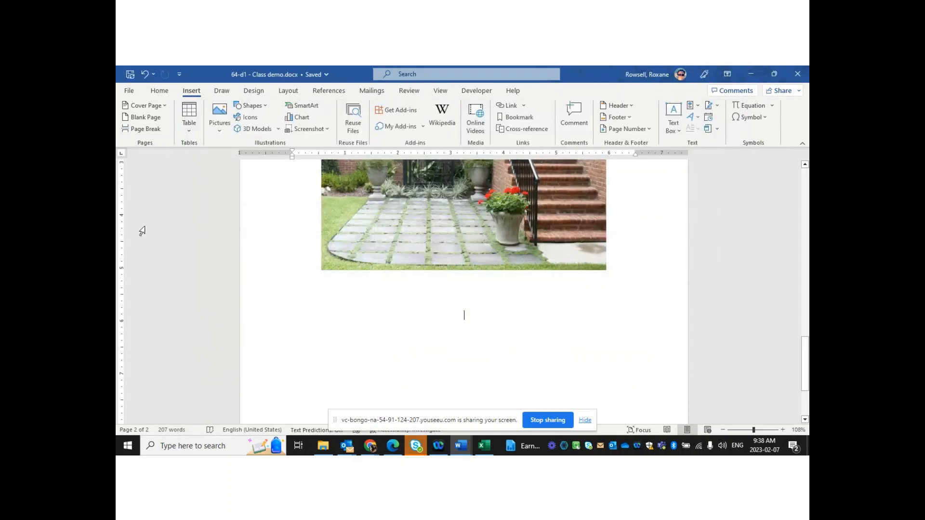
click(220, 133)
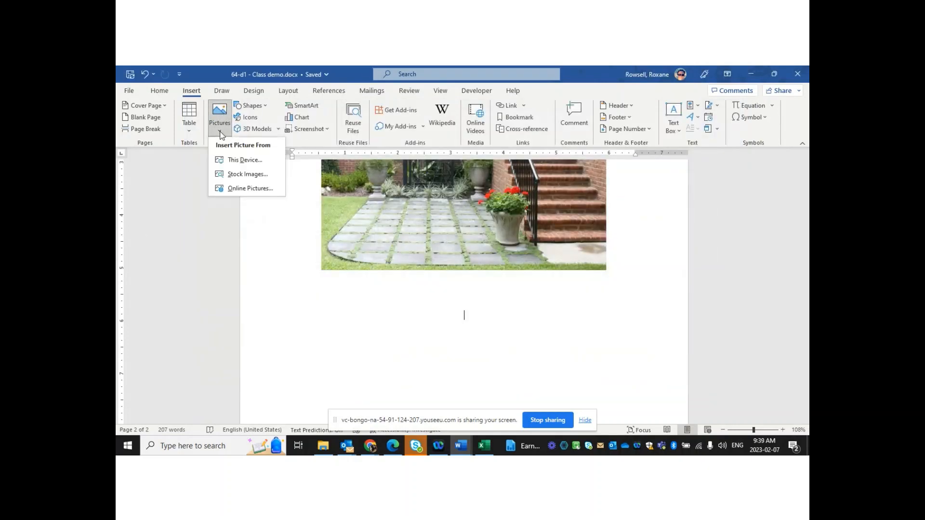
Insert Aussies.jpg from the Desktop and shrink it to about 3.32 inches square
click(243, 163)
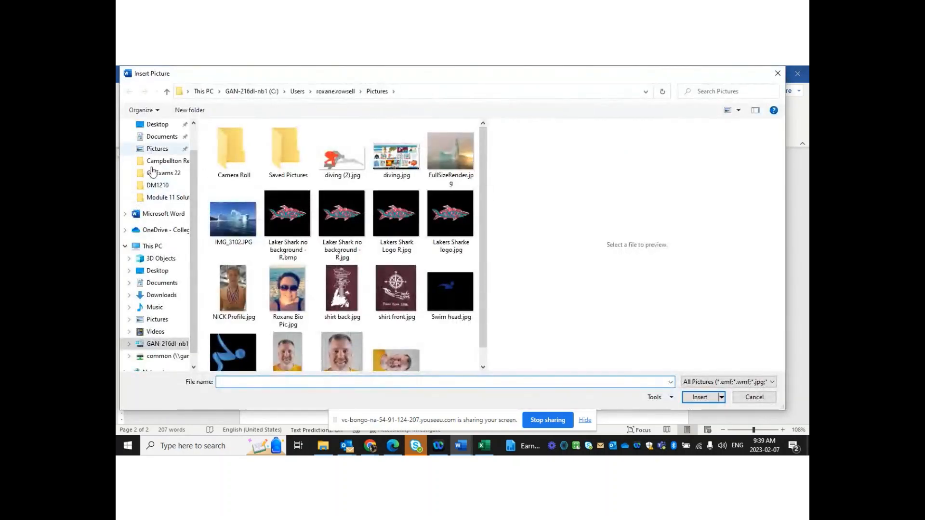
drag(192, 241, 193, 148)
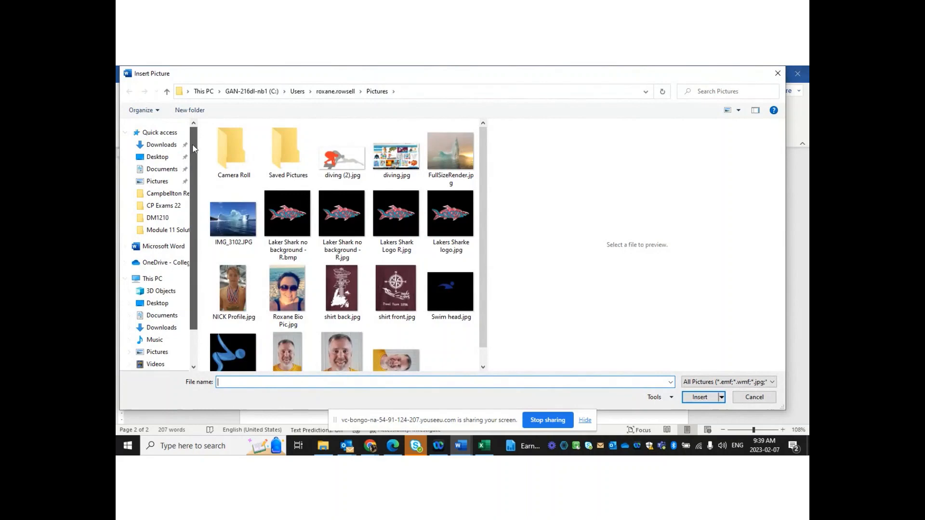
click(157, 156)
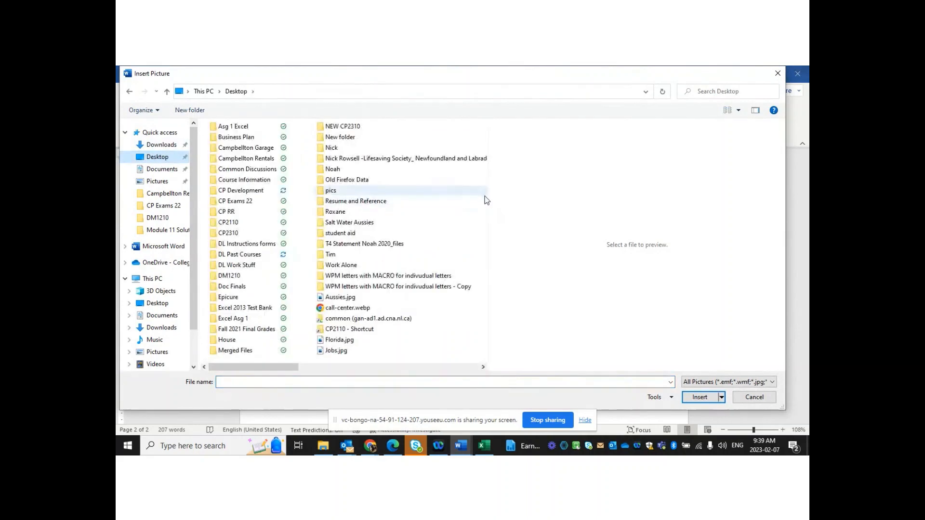
double_click(340, 297)
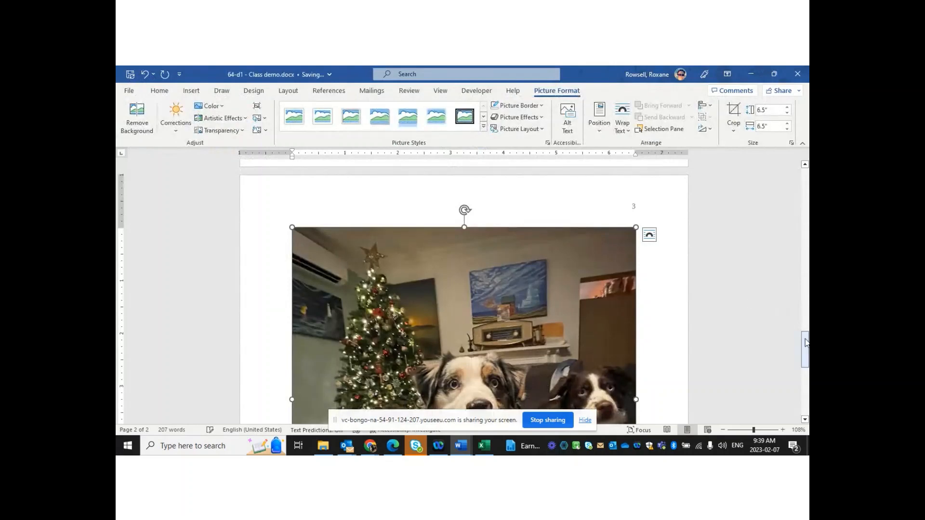
scroll(804, 371, down, 5)
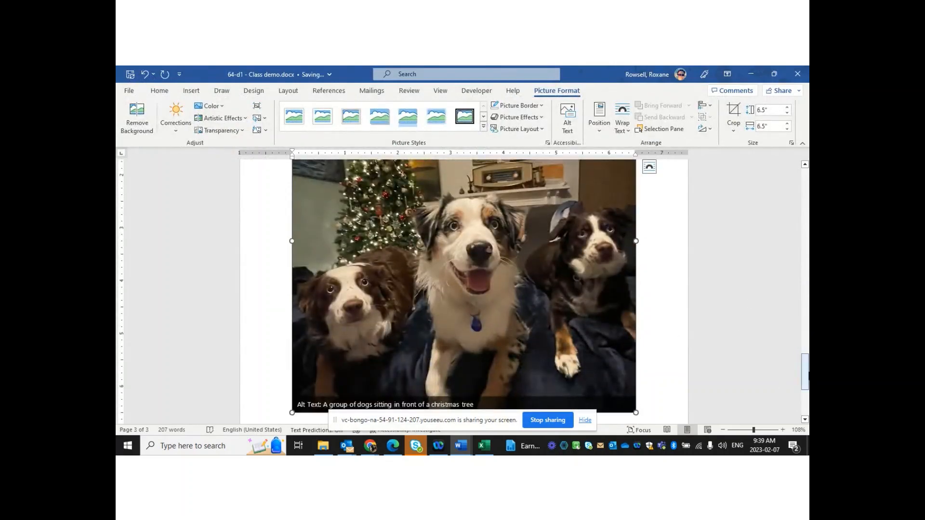
drag(808, 376, 808, 348)
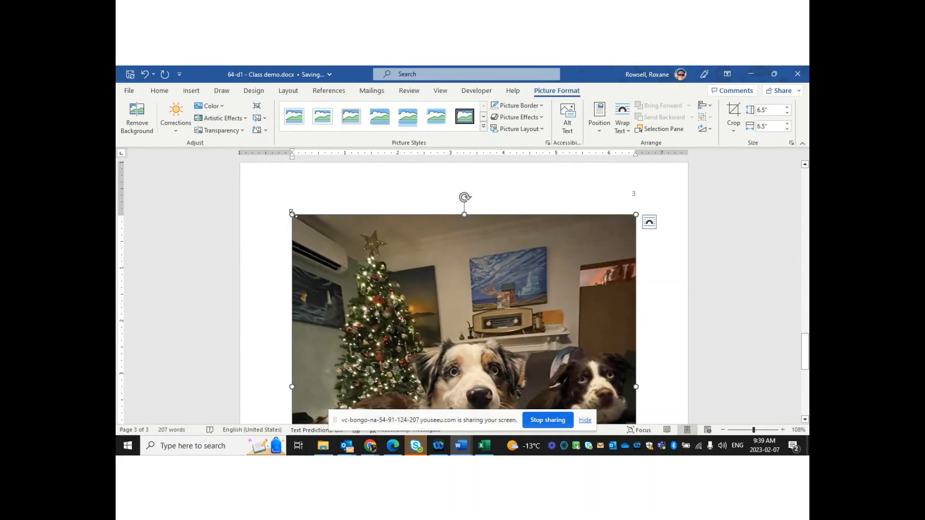
drag(292, 213, 544, 380)
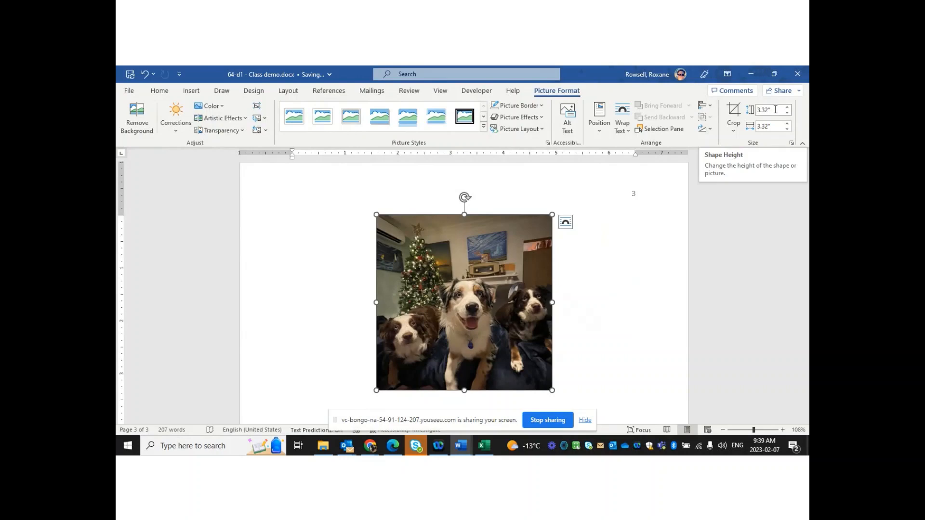
Set the dog photo's Shape Height to 4", making it 4" x 4"
click(775, 110)
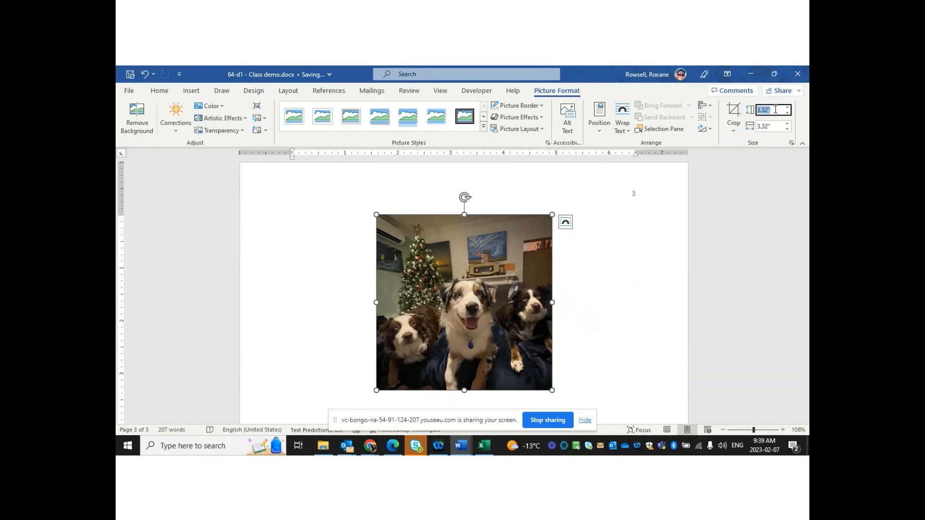
text(4)
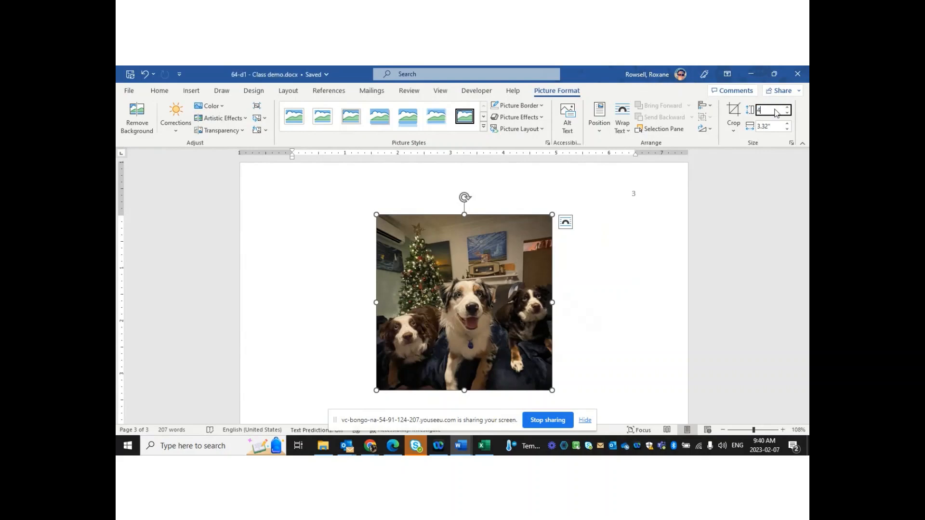
key(Return)
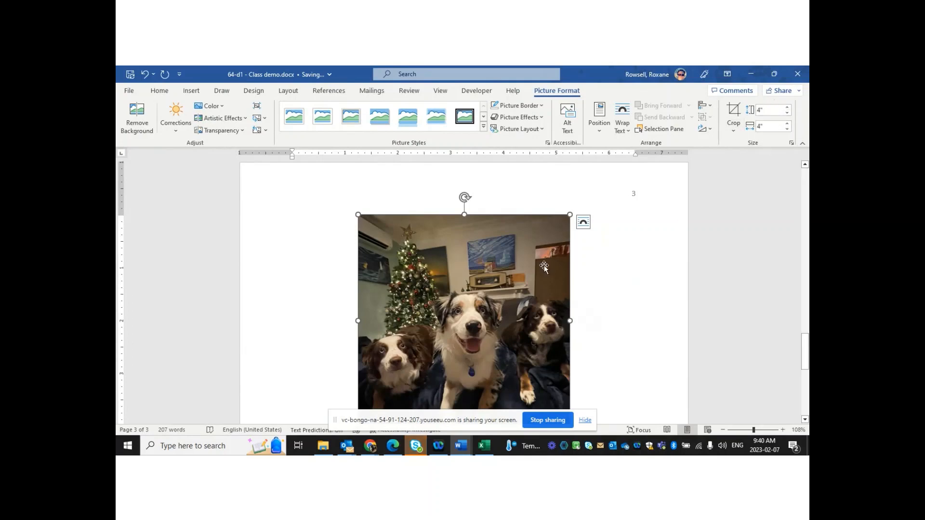
mouse_move(804, 341)
mouse_down()
mouse_move(803, 350)
mouse_move(800, 341)
mouse_up()
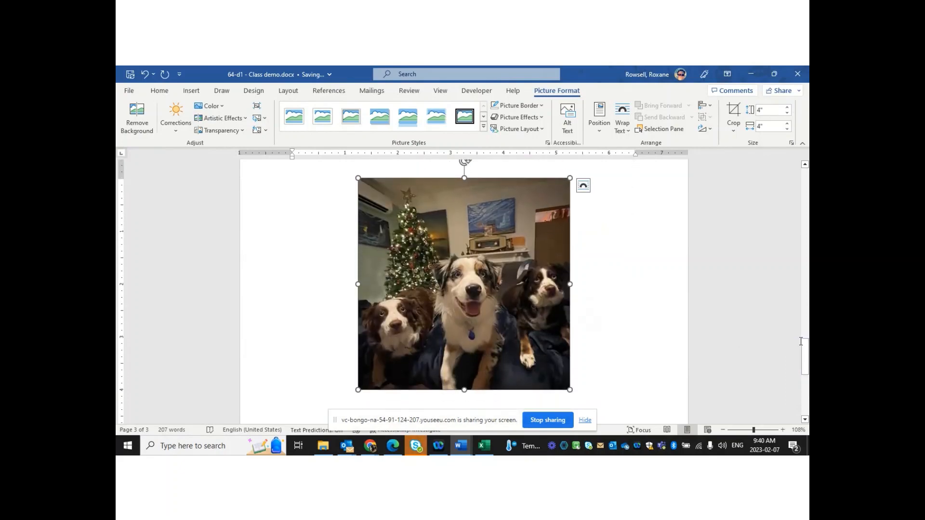
Start cropping the dog photo, trimming a strip off its top edge
click(733, 109)
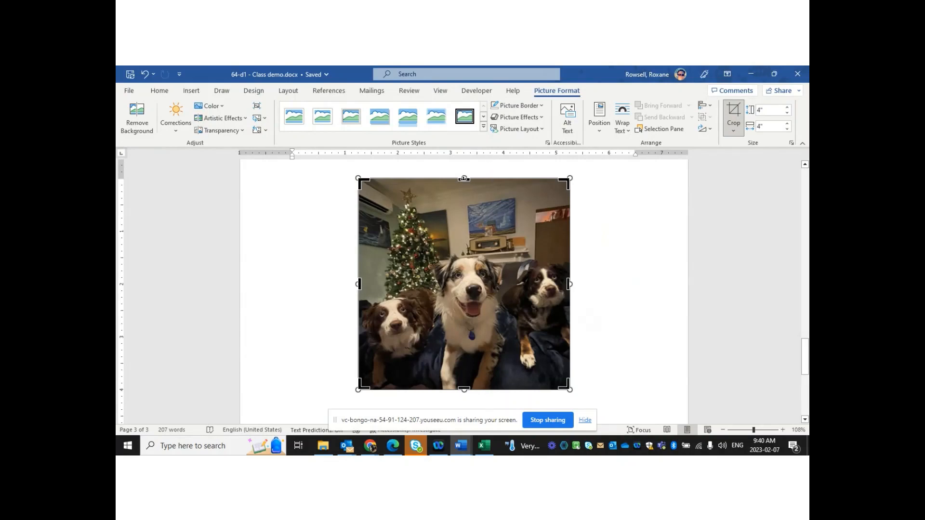
drag(464, 179, 467, 215)
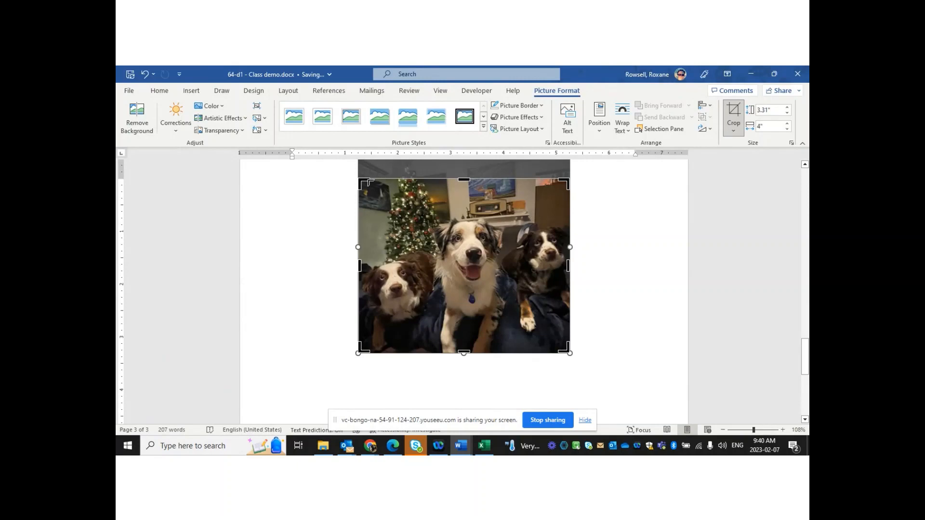
mouse_move(363, 181)
mouse_down()
mouse_move(379, 187)
mouse_move(359, 200)
mouse_move(355, 227)
mouse_move(351, 175)
mouse_move(385, 185)
mouse_move(362, 191)
mouse_up()
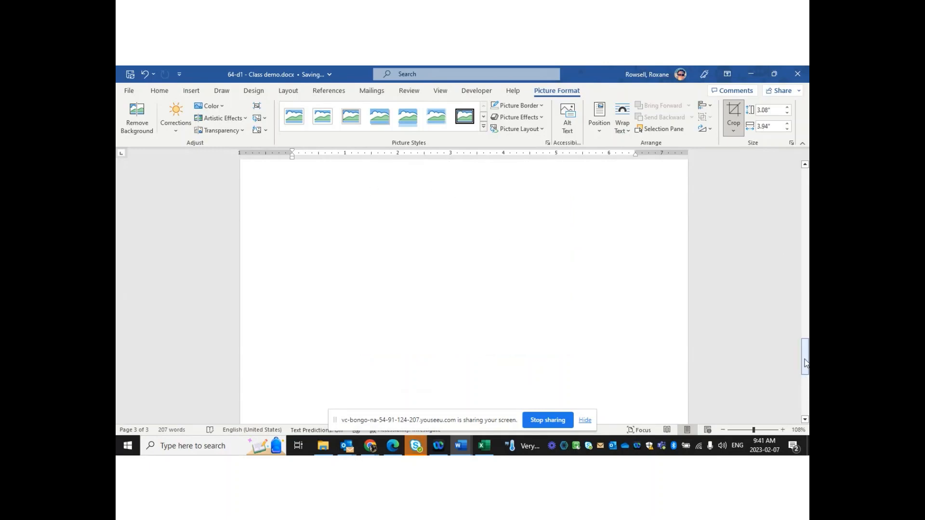
click(805, 288)
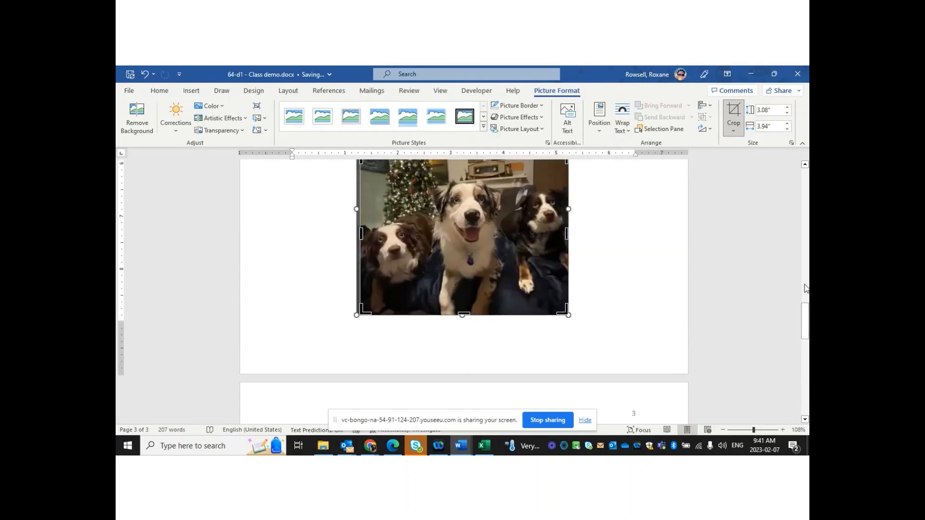
click(806, 288)
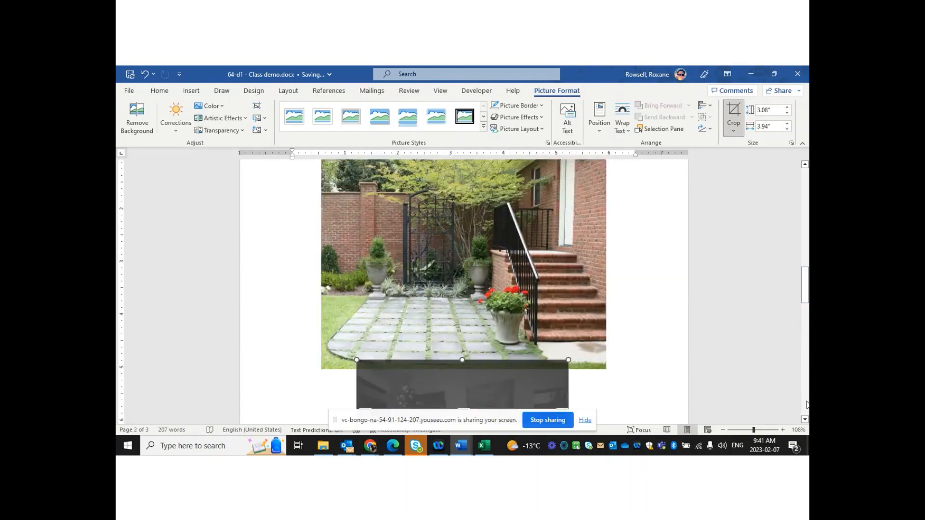
right_click(802, 430)
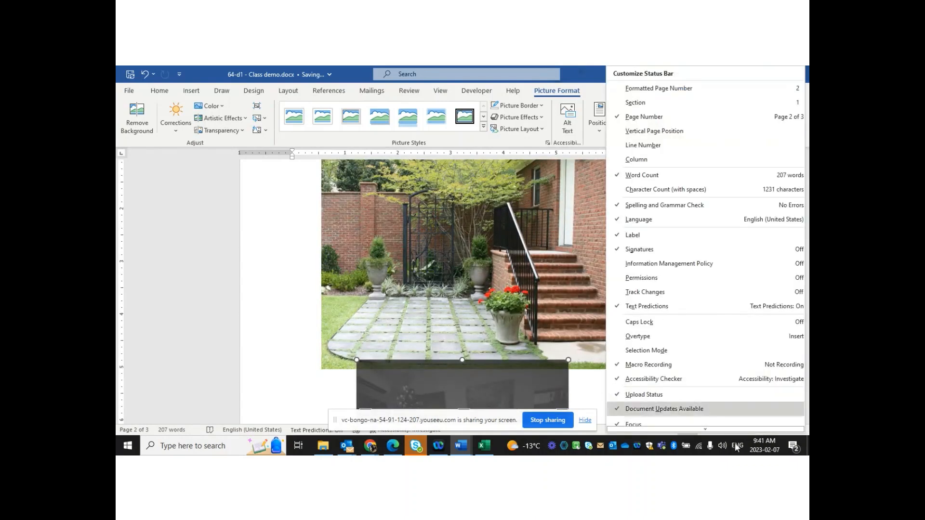
click(280, 330)
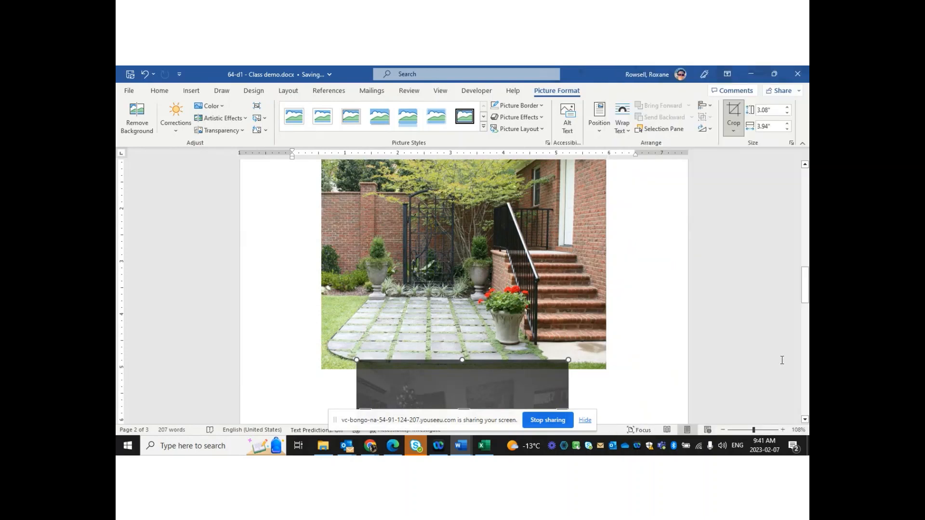
drag(804, 289, 805, 315)
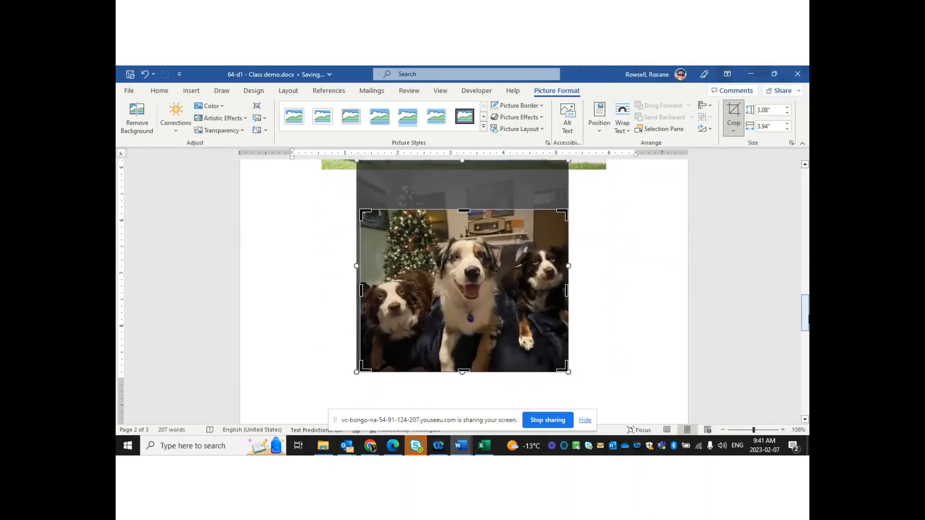
click(626, 305)
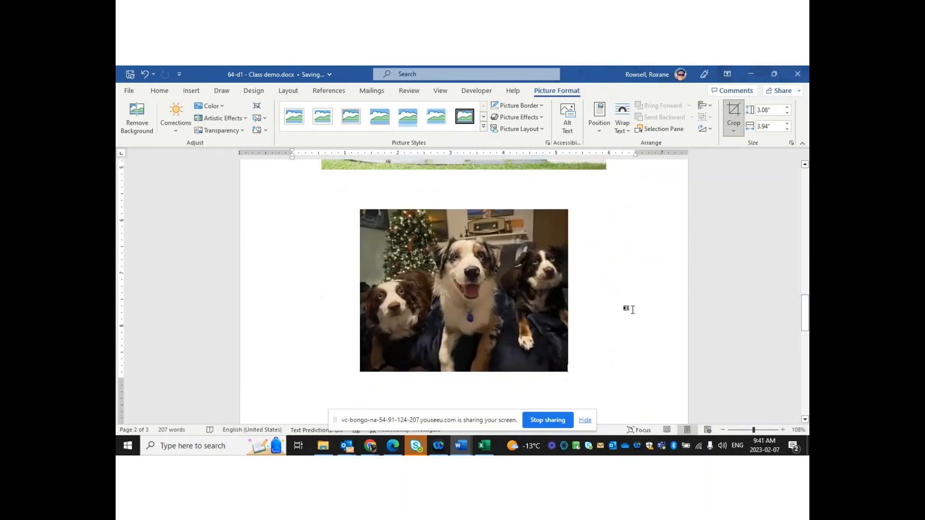
Crop more off the top and bottom and apply, leaving roughly 2.61 by 4.02 inches
click(485, 307)
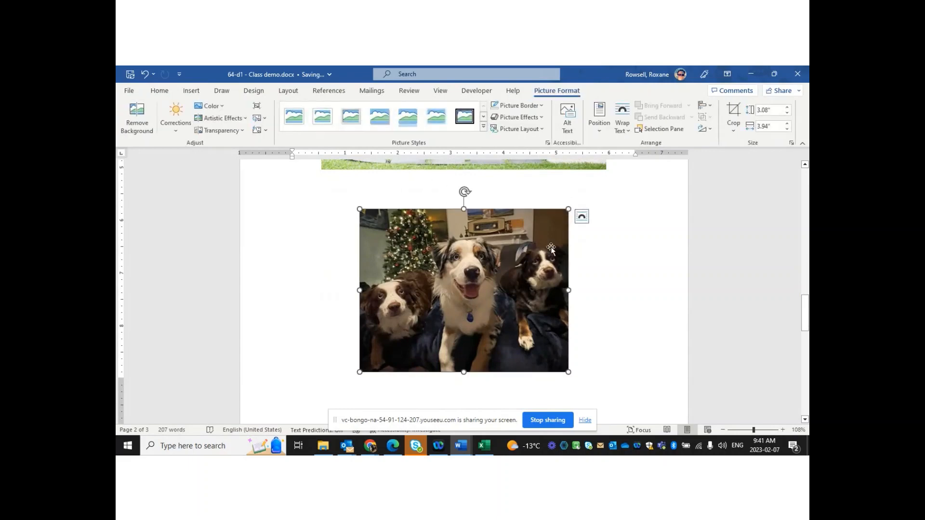
click(734, 116)
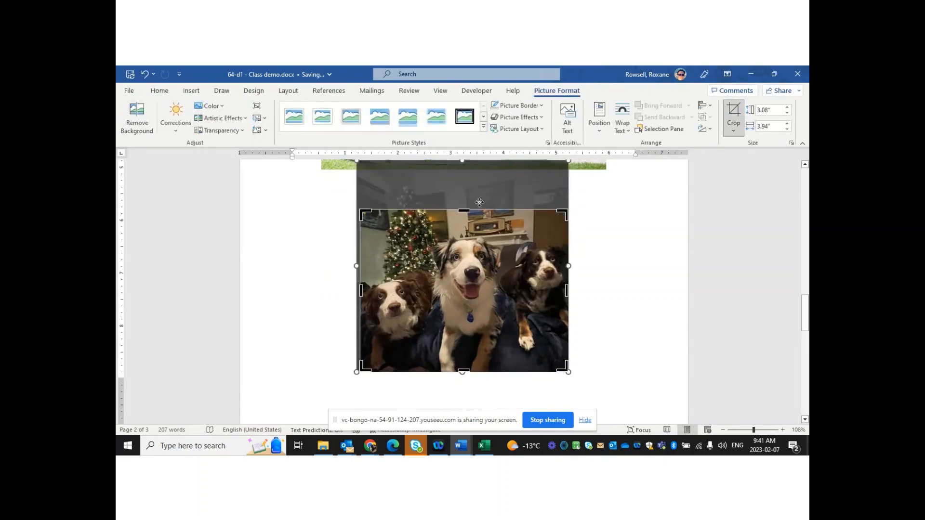
mouse_move(359, 288)
mouse_down()
mouse_move(351, 287)
mouse_move(358, 290)
mouse_up()
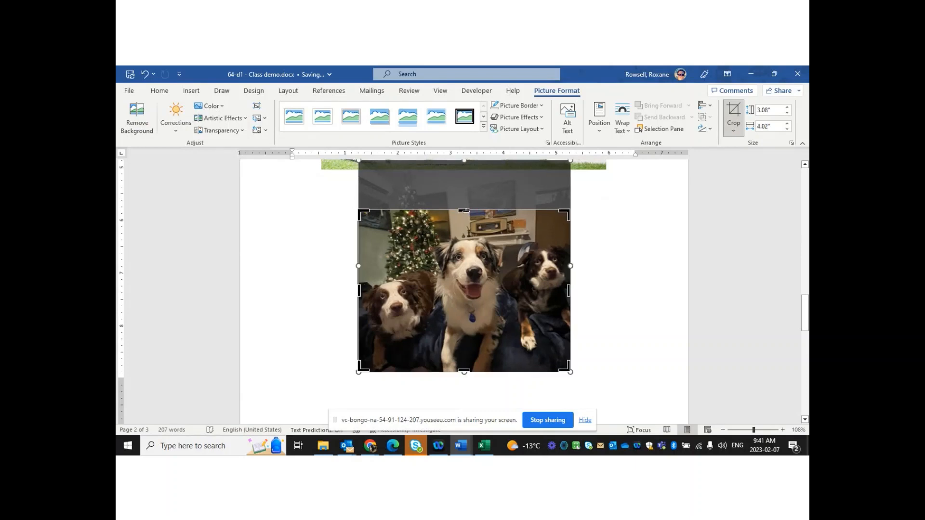
drag(465, 210, 465, 214)
drag(464, 367, 463, 347)
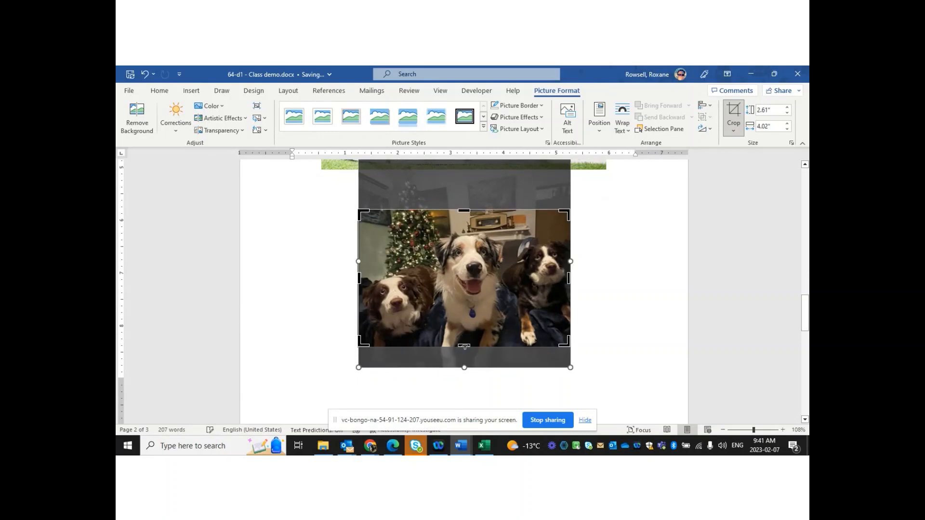
click(733, 114)
click(641, 260)
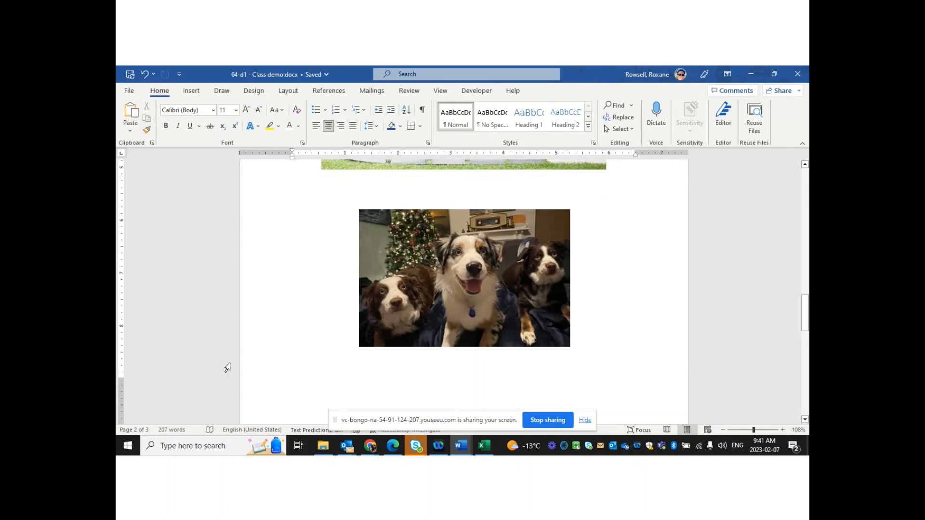
Centre the dog picture with the Home tab's paragraph alignment after trying left and right
click(480, 273)
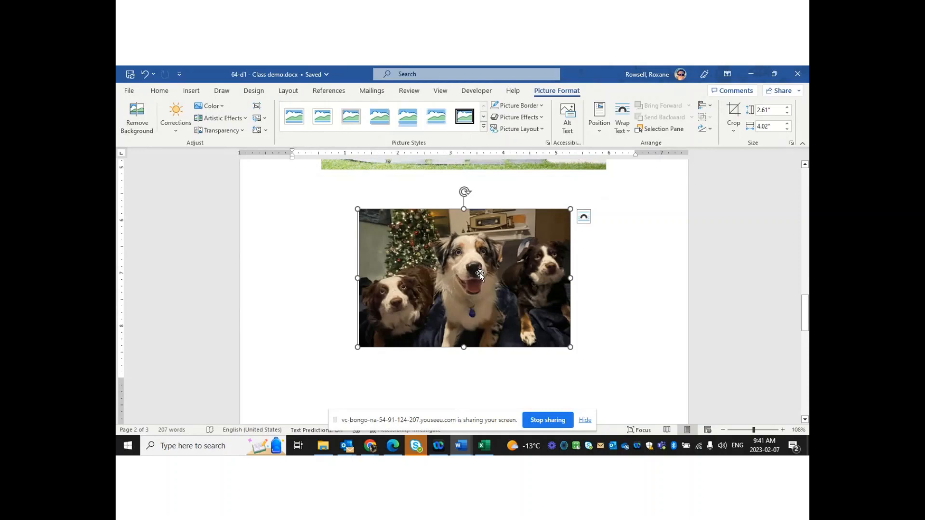
click(160, 91)
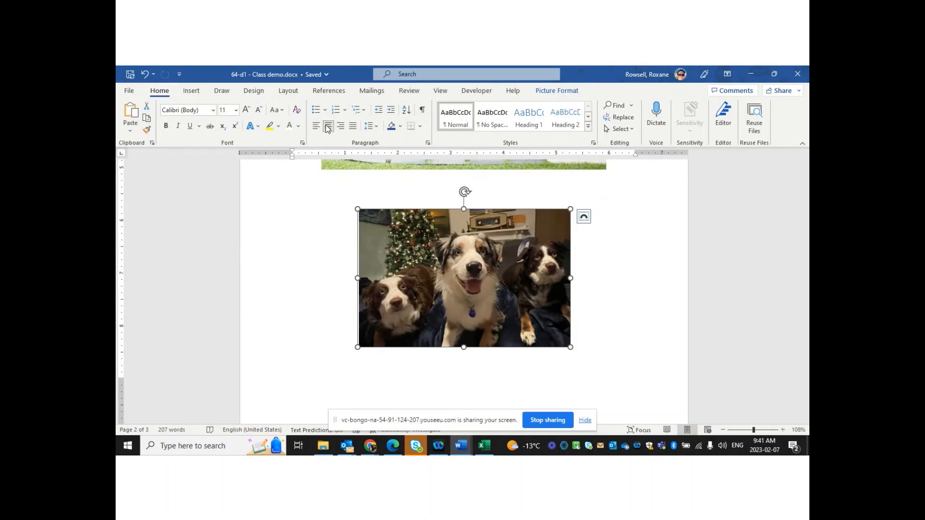
click(317, 127)
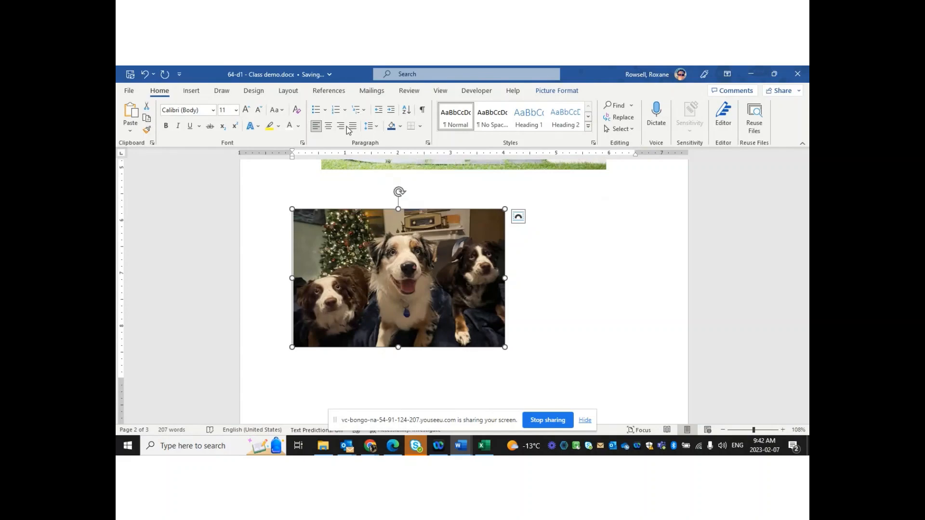
click(340, 127)
click(329, 127)
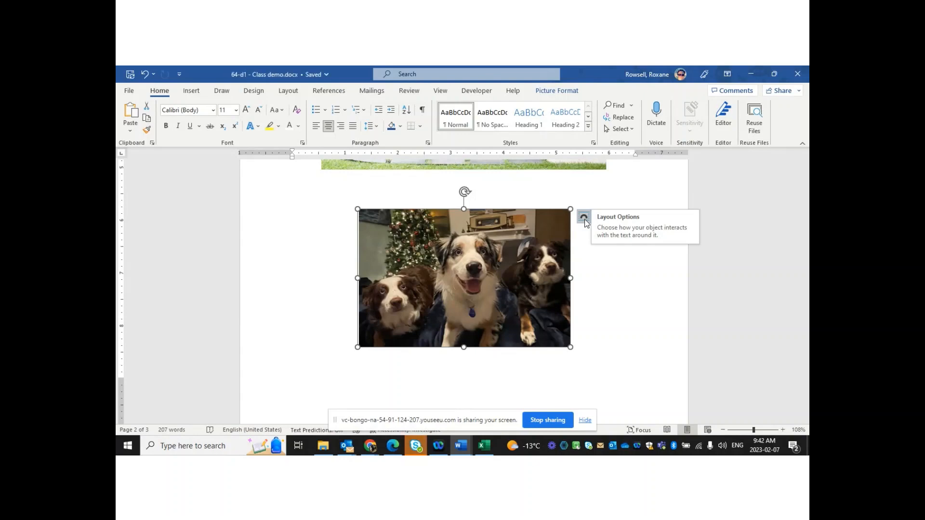
Drag the dog picture into the closing paragraph so it sits right after 'so that you'
click(584, 220)
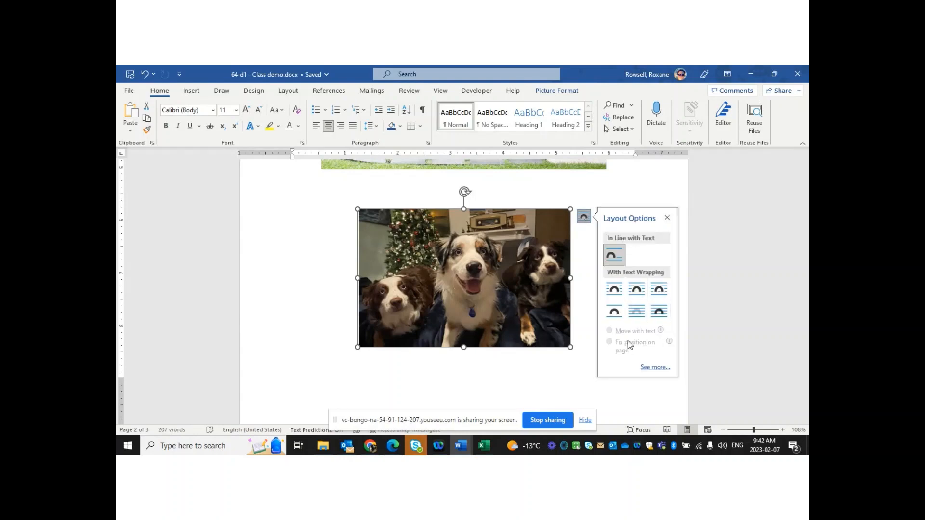
click(520, 380)
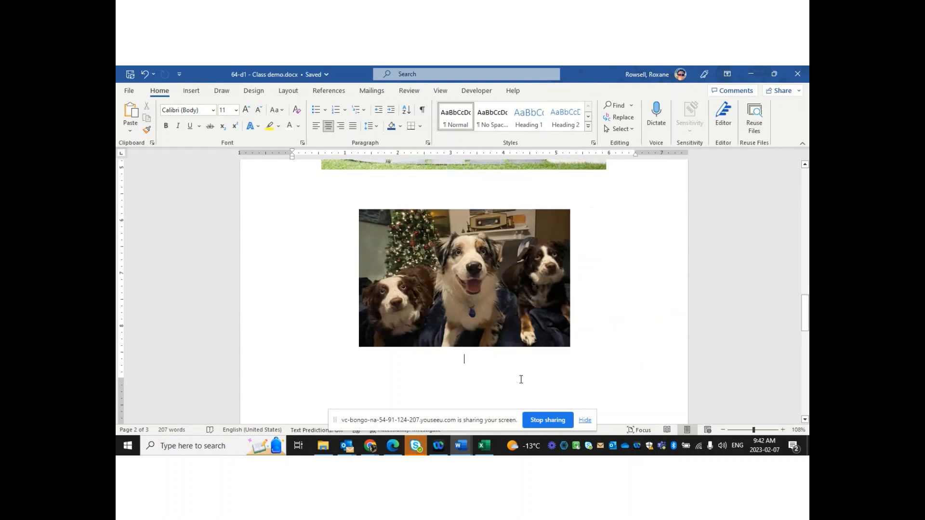
drag(488, 319, 477, 224)
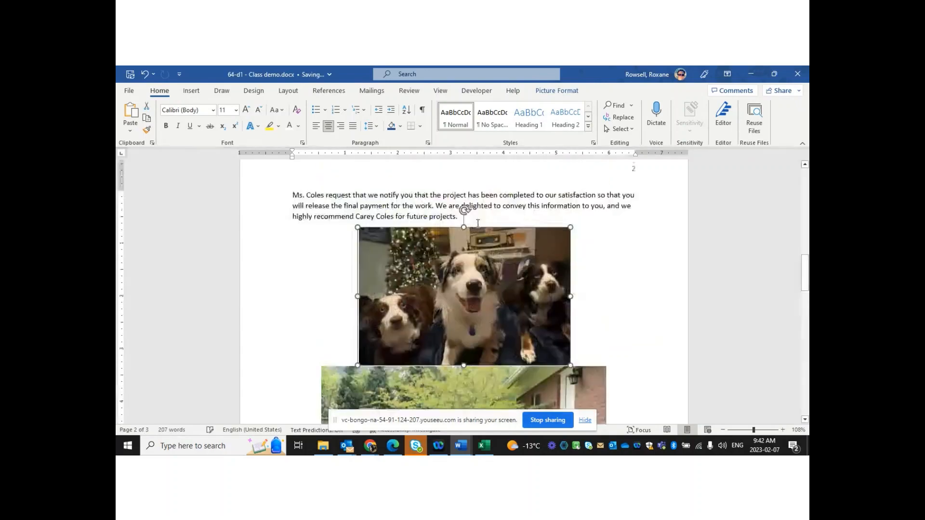
drag(597, 234, 602, 205)
drag(593, 246, 653, 200)
drag(421, 274, 646, 199)
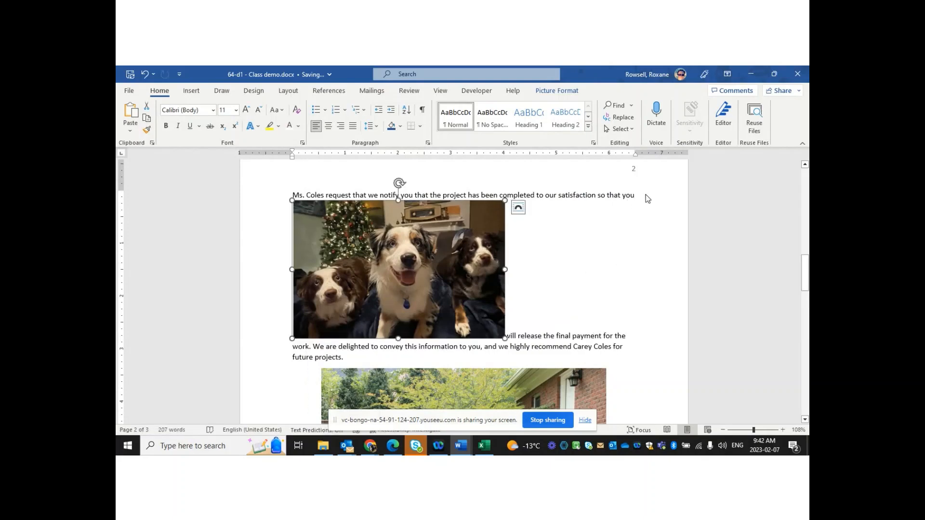
drag(342, 238, 671, 202)
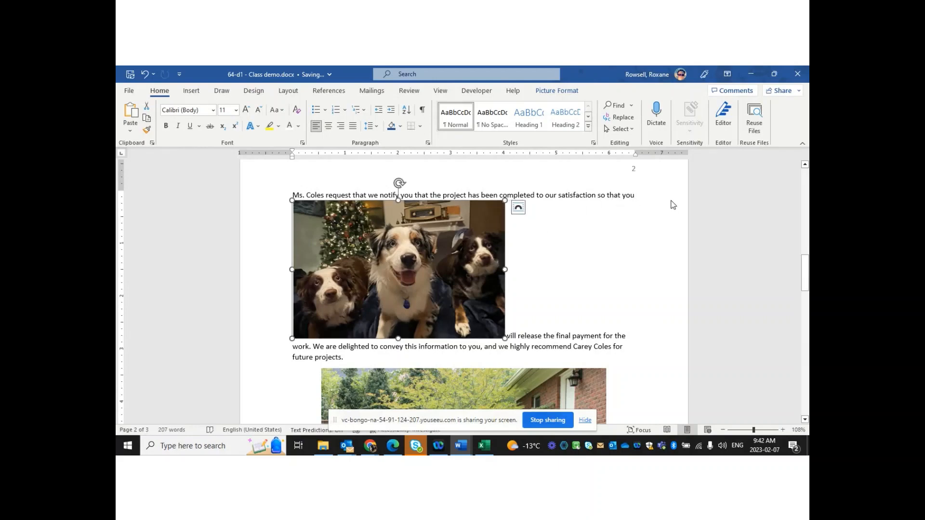
click(518, 208)
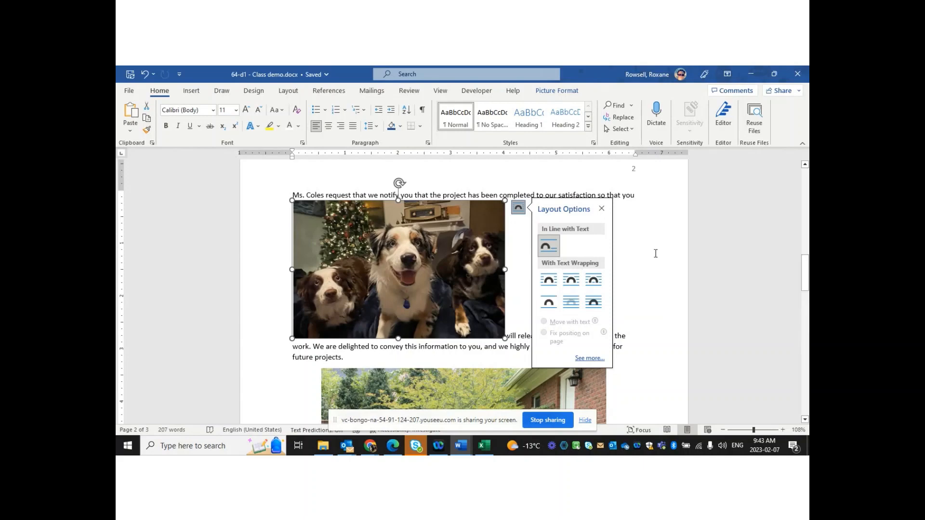
Try Through, Tight, Square and Top and Bottom wrapping on the dog picture
click(593, 281)
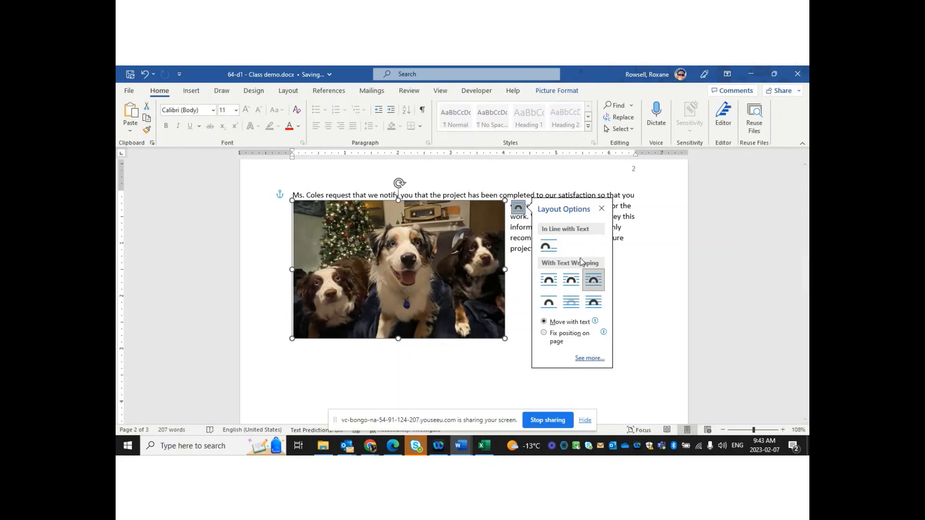
click(572, 281)
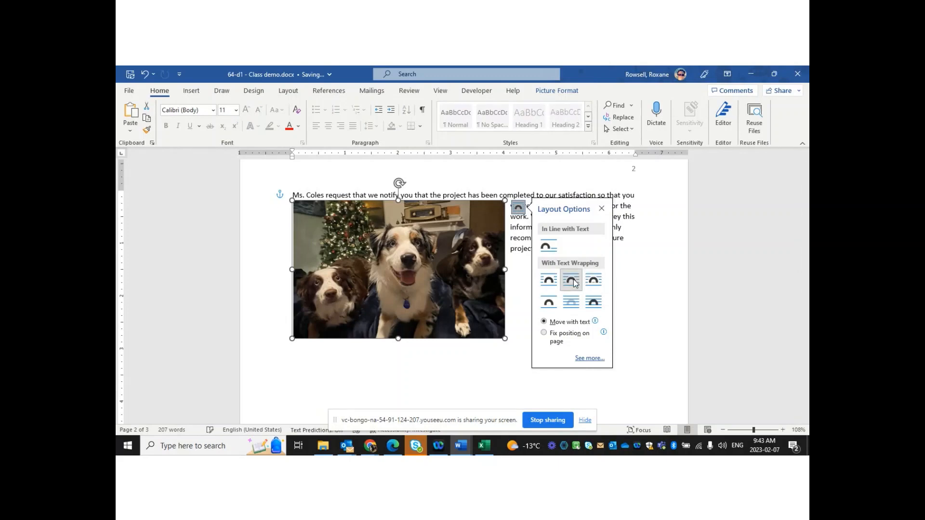
drag(423, 295, 470, 293)
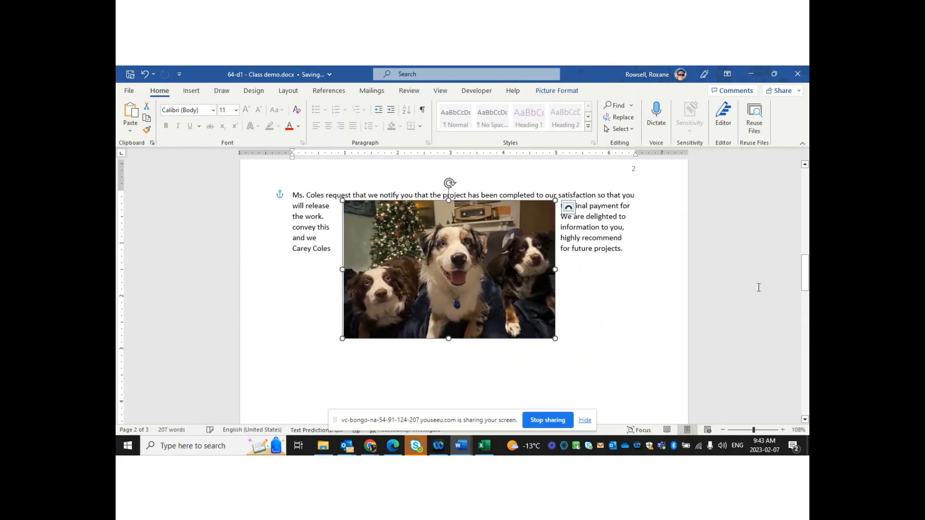
click(568, 208)
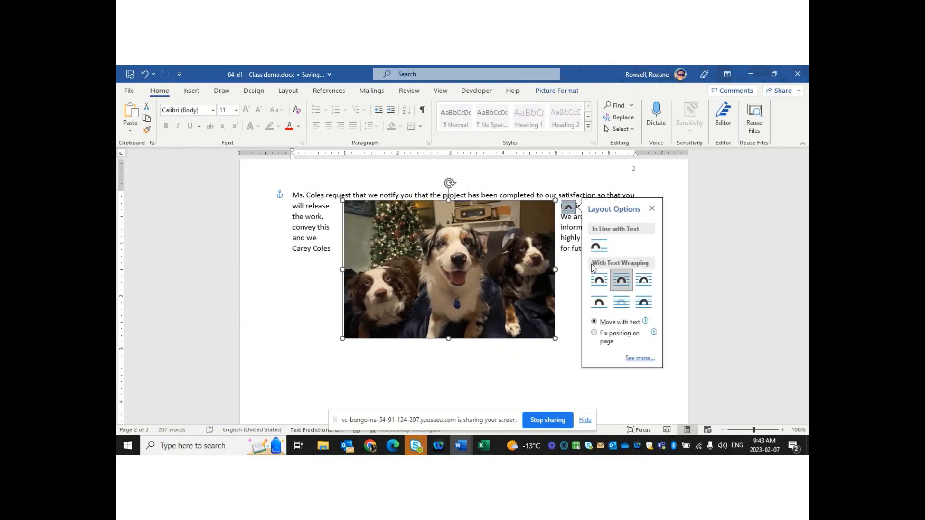
click(601, 278)
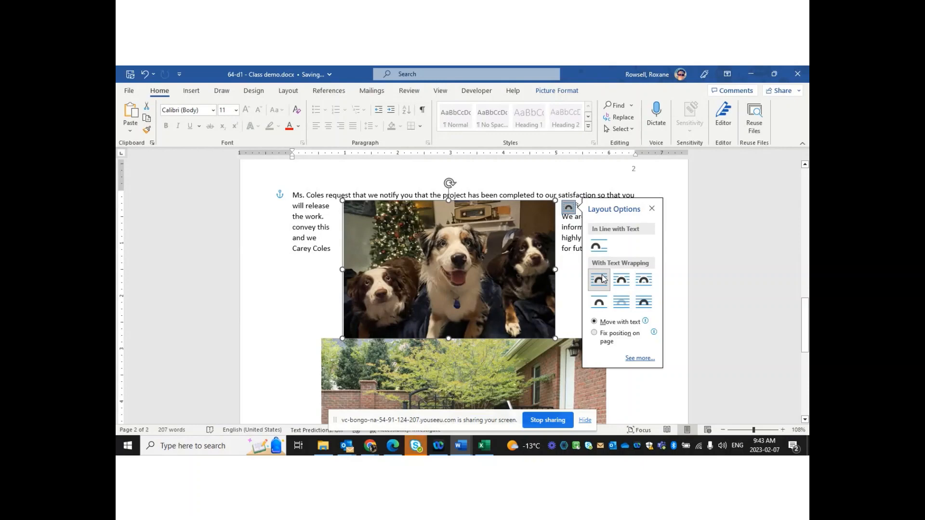
click(599, 304)
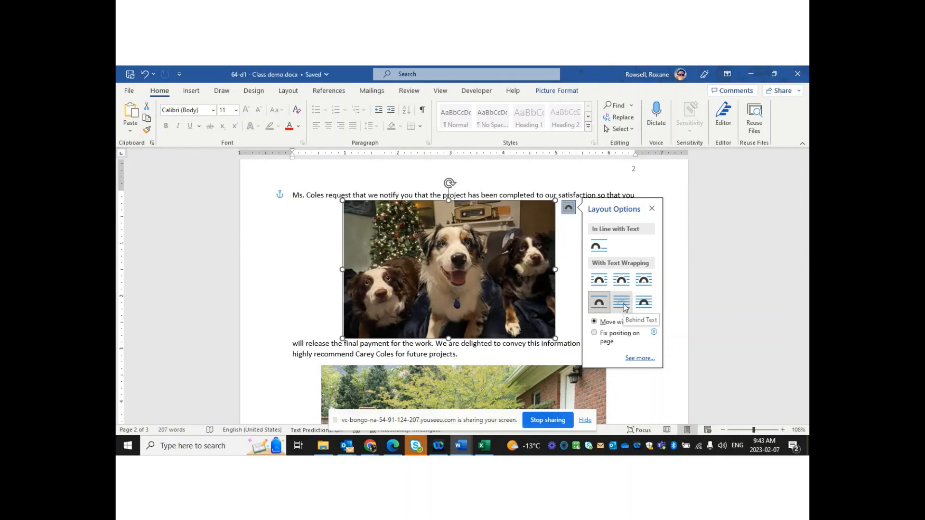
Set the dog picture to Behind Text and undo the stray change to the garden photo
click(625, 307)
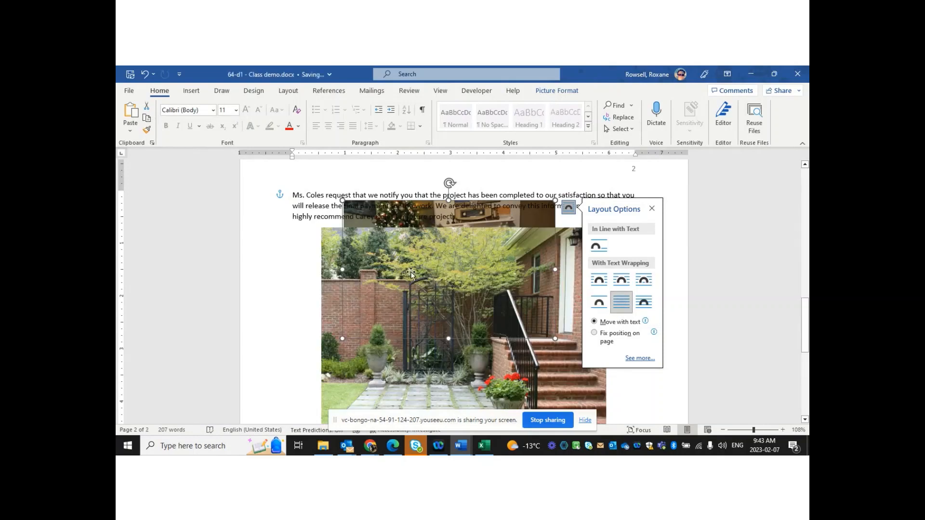
click(390, 273)
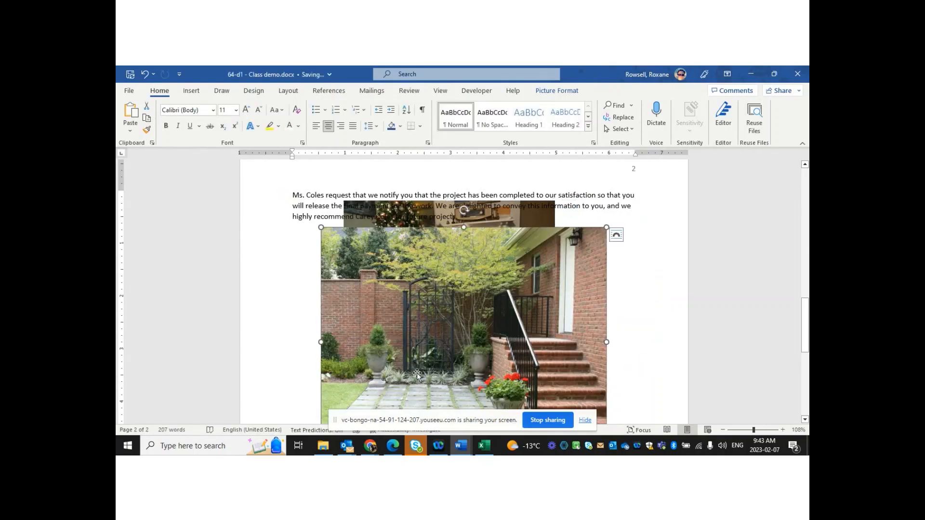
click(579, 220)
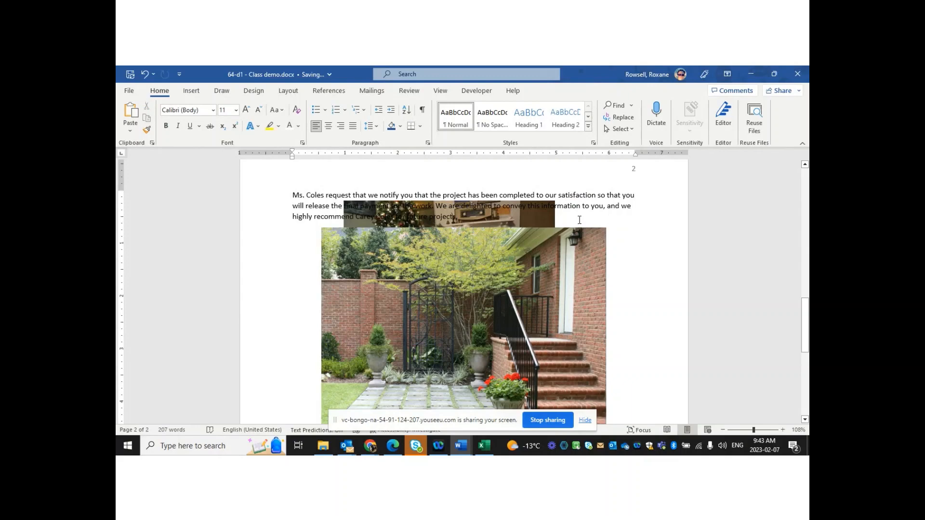
key(ctrl+z)
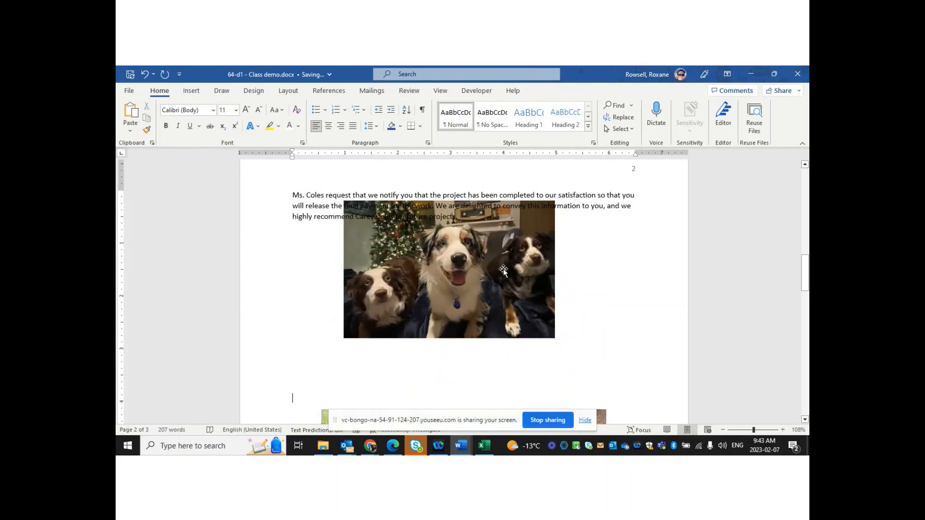
Switch the dog picture to In Front of Text, then Through, and drag it right of the paragraph
mouse_move(503, 269)
mouse_down()
mouse_move(506, 299)
mouse_move(506, 279)
mouse_up()
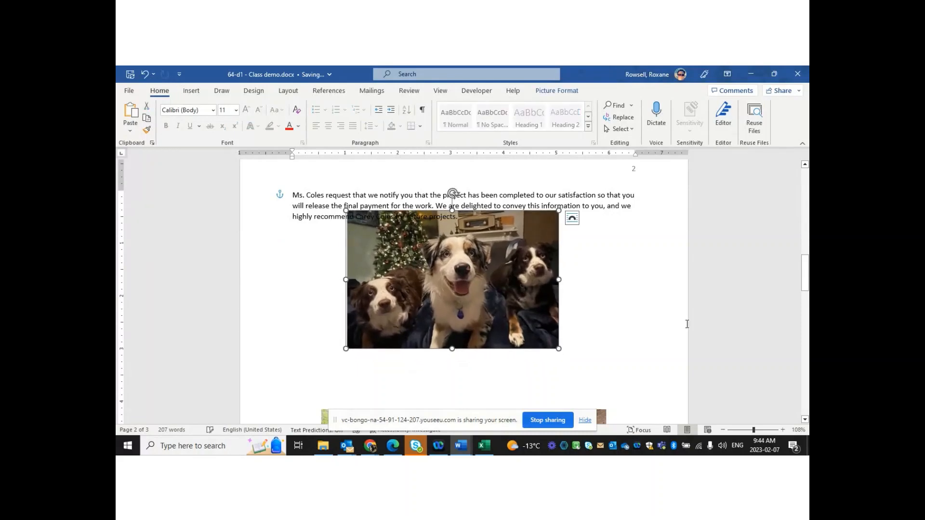
click(572, 219)
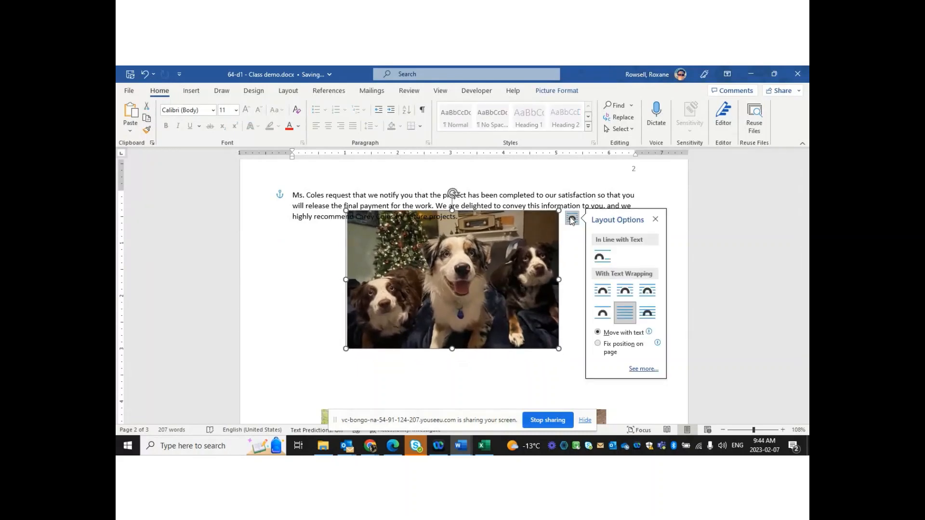
click(647, 316)
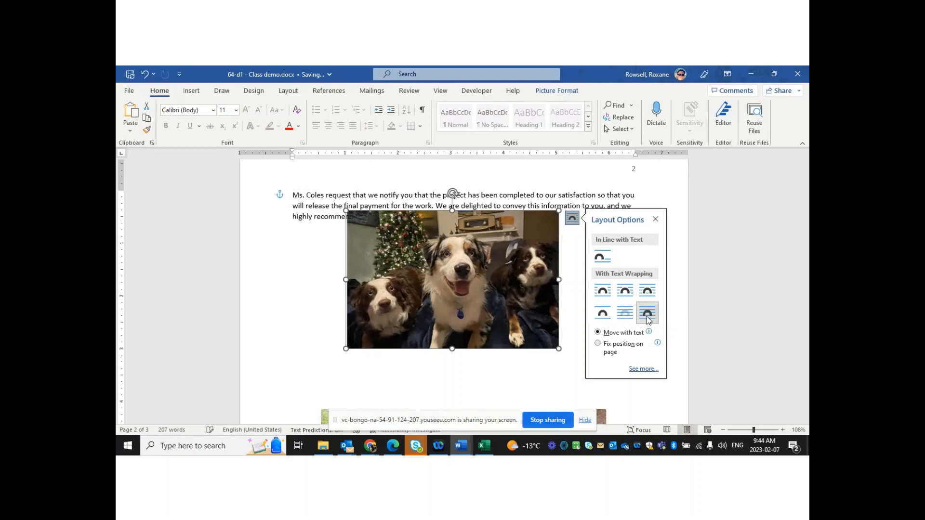
drag(395, 298, 455, 315)
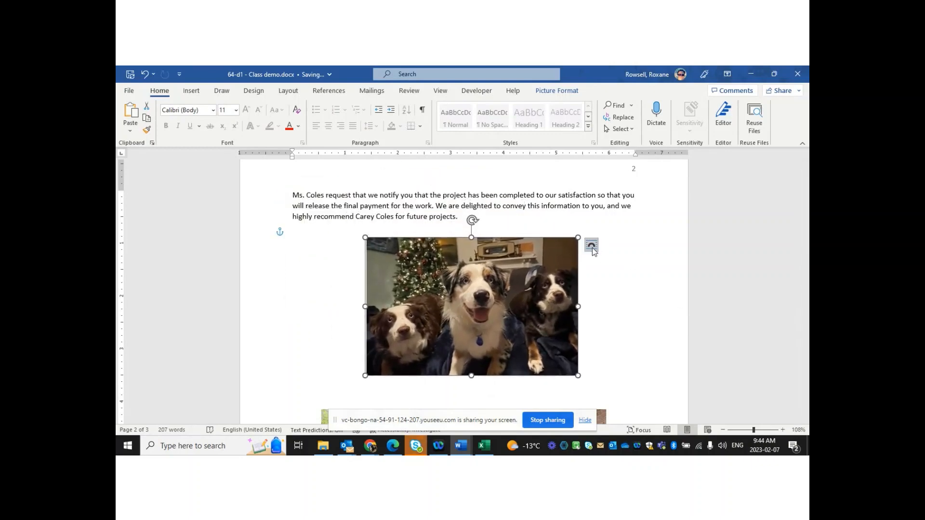
click(592, 245)
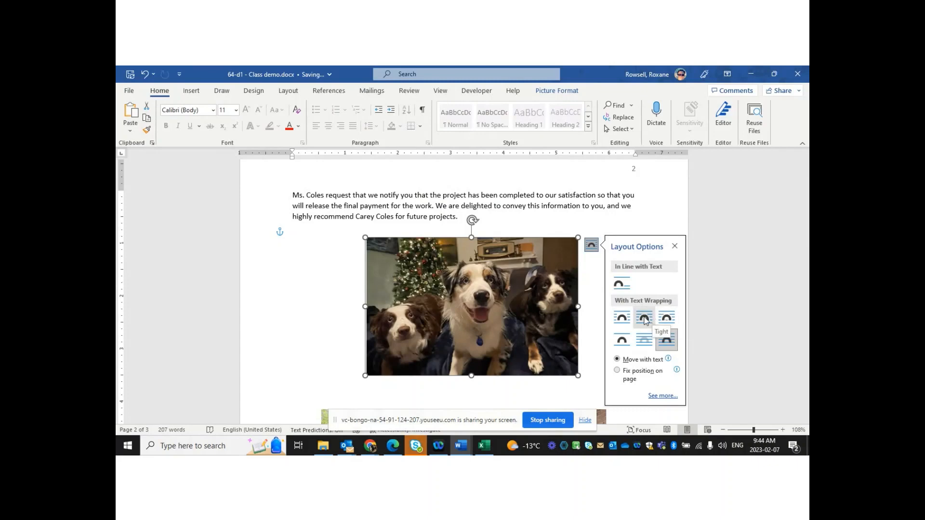
click(666, 318)
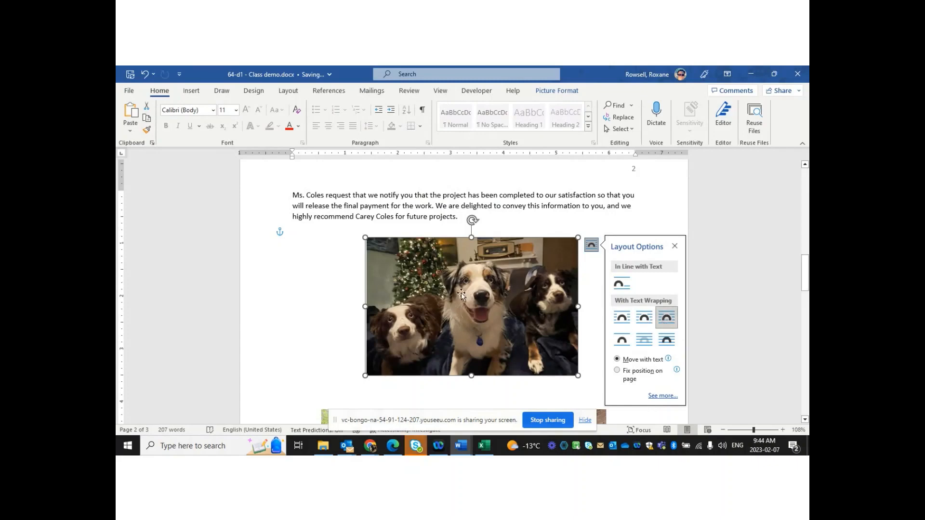
drag(455, 296, 531, 242)
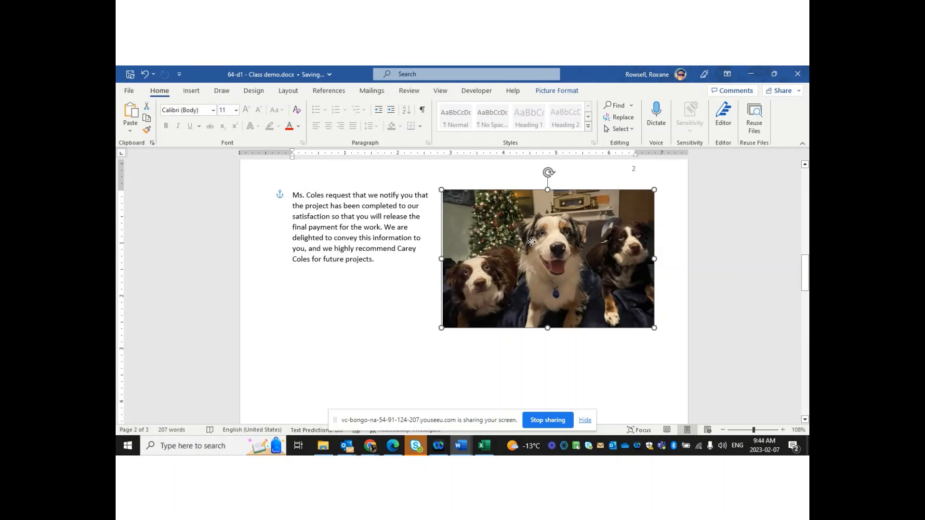
click(351, 346)
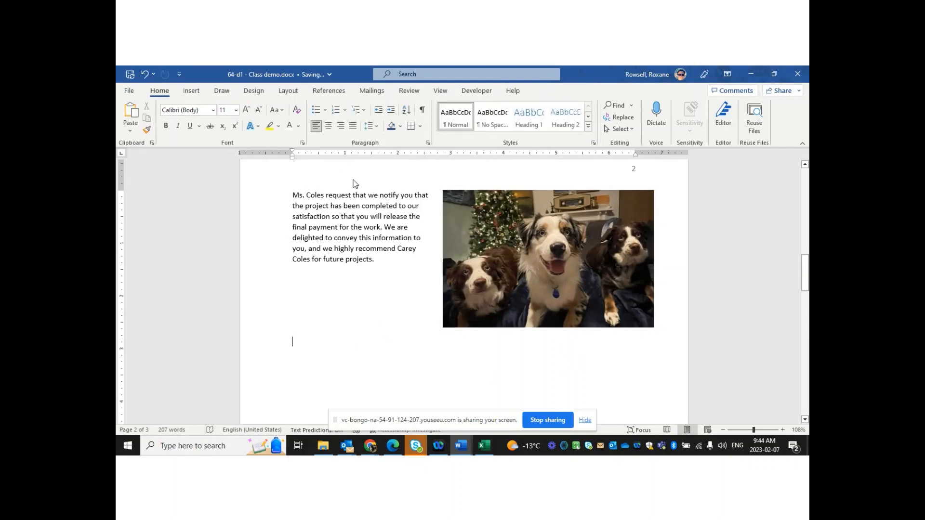
mouse_move(510, 280)
mouse_down()
mouse_move(452, 282)
mouse_move(495, 279)
mouse_up()
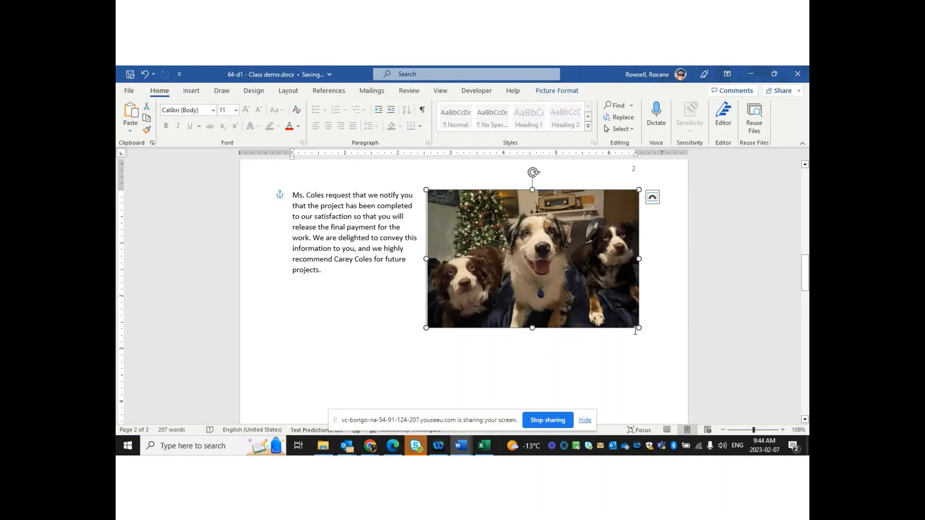
click(654, 202)
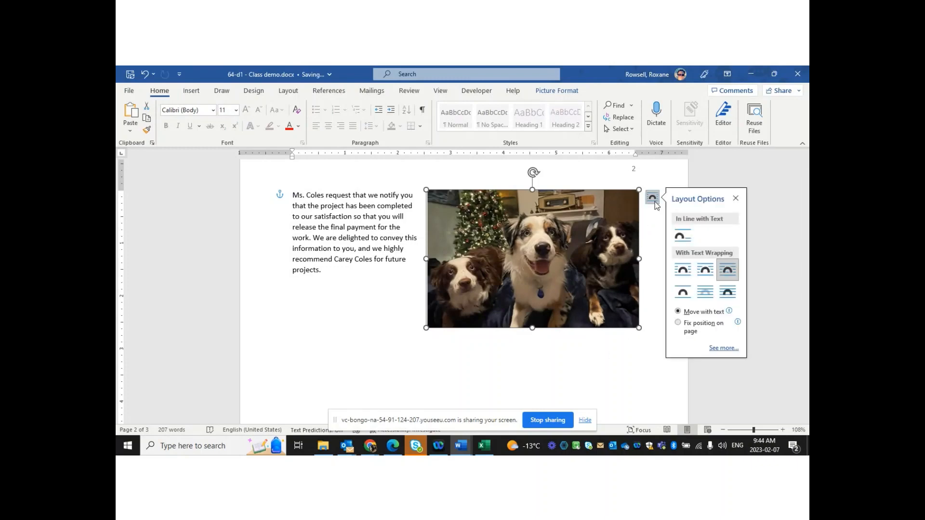
click(562, 90)
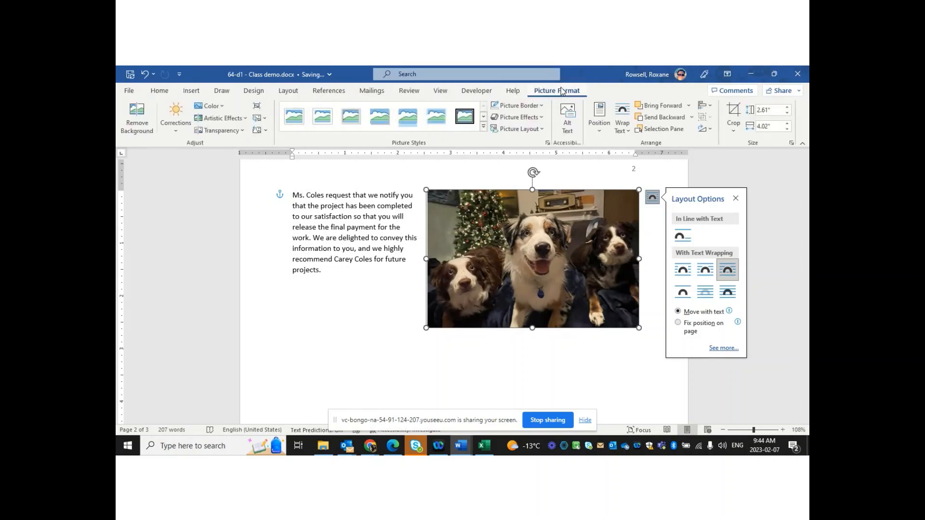
click(622, 126)
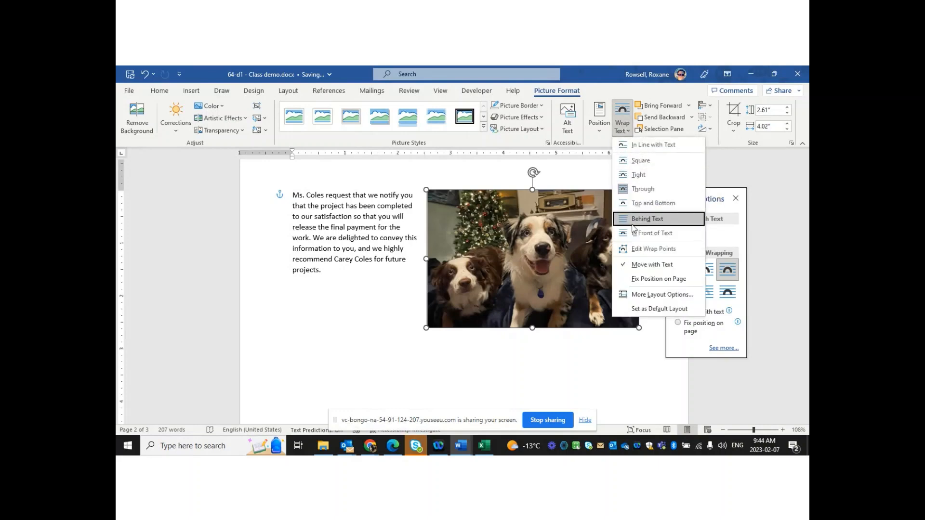
click(608, 354)
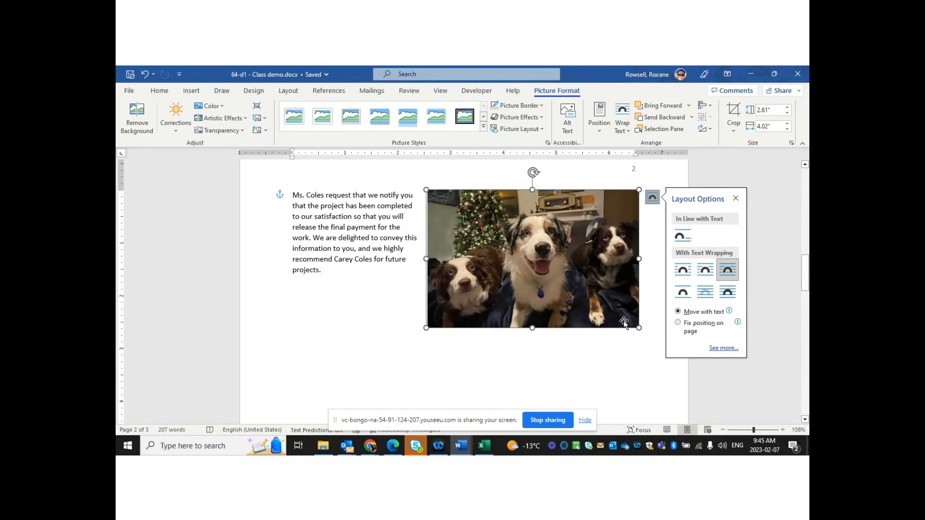
click(528, 369)
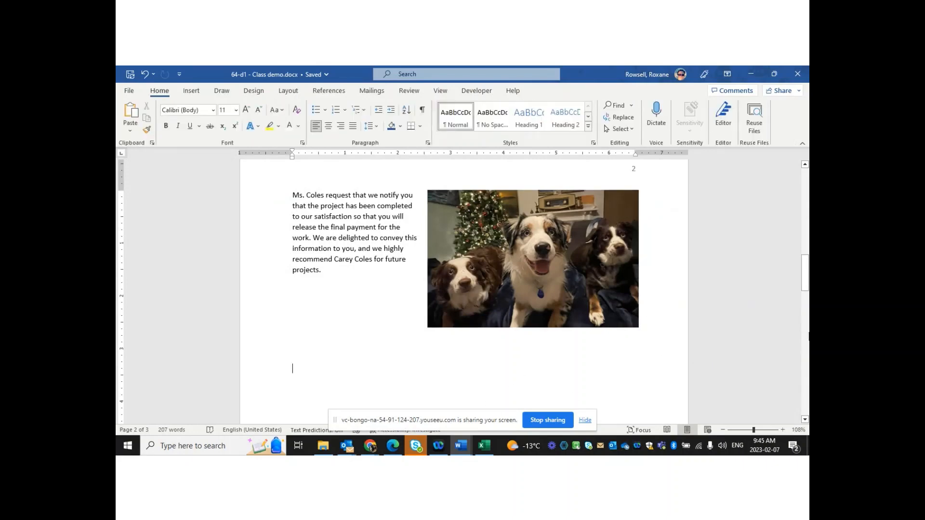
drag(806, 286, 808, 243)
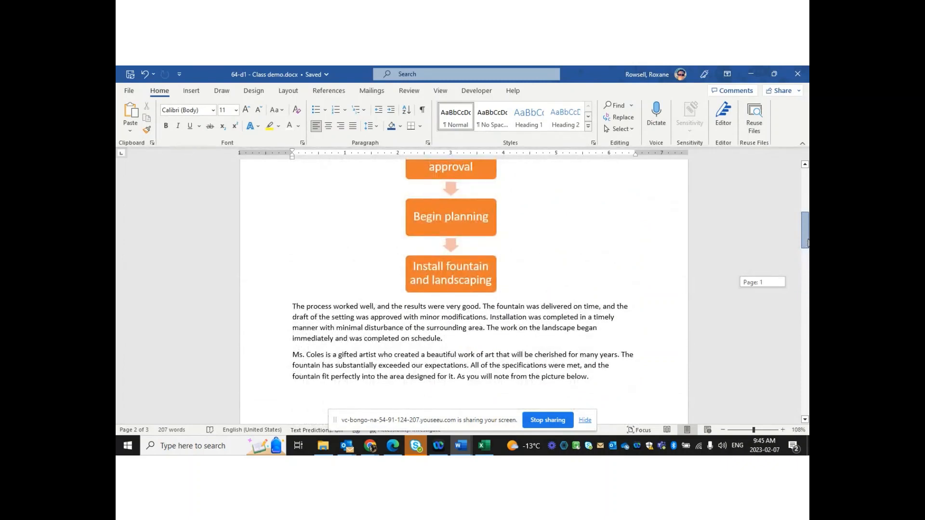
Insert a blank line below the Fountain Installation and Setting title, removing a stray comma
drag(807, 243, 808, 198)
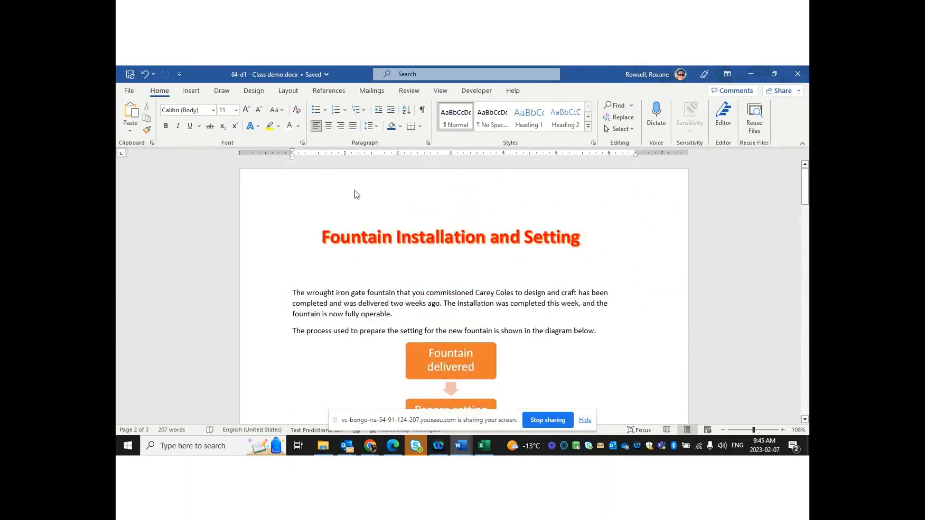
click(380, 240)
click(373, 273)
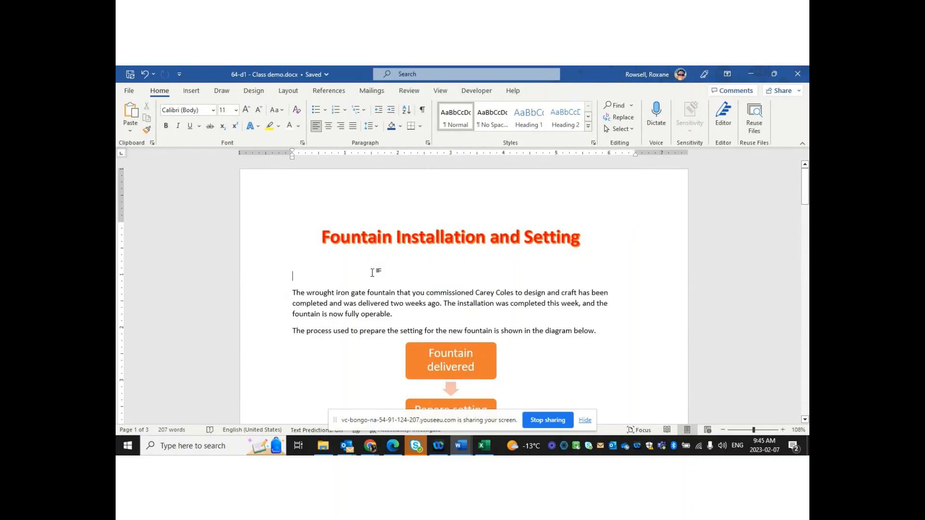
text(,)
key(Return)
key(Return)
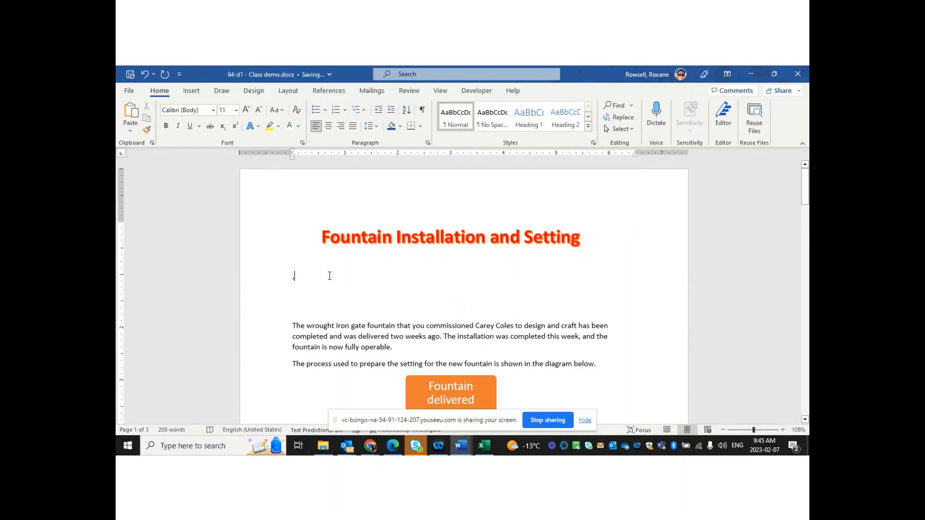
key(BackSpace)
Insert orange-outline-style WordArt containing the author's first name just below the title
click(191, 96)
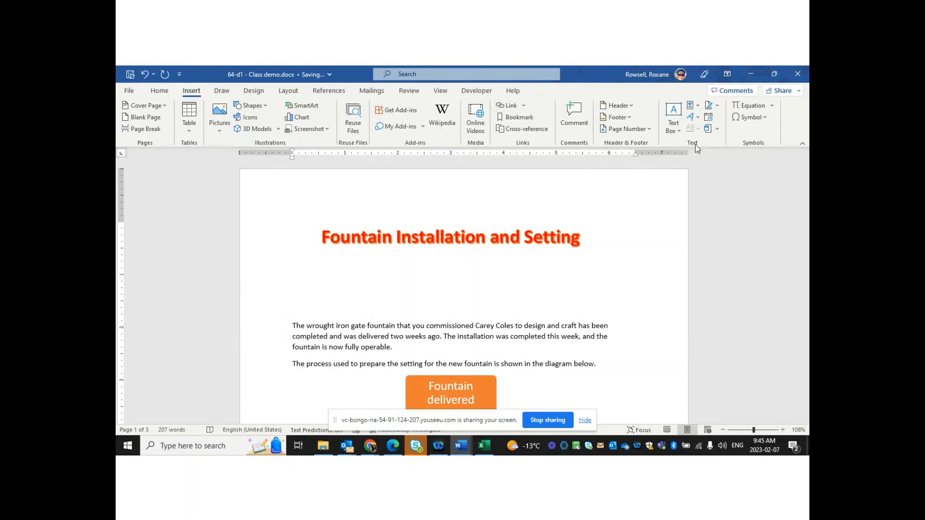
click(697, 118)
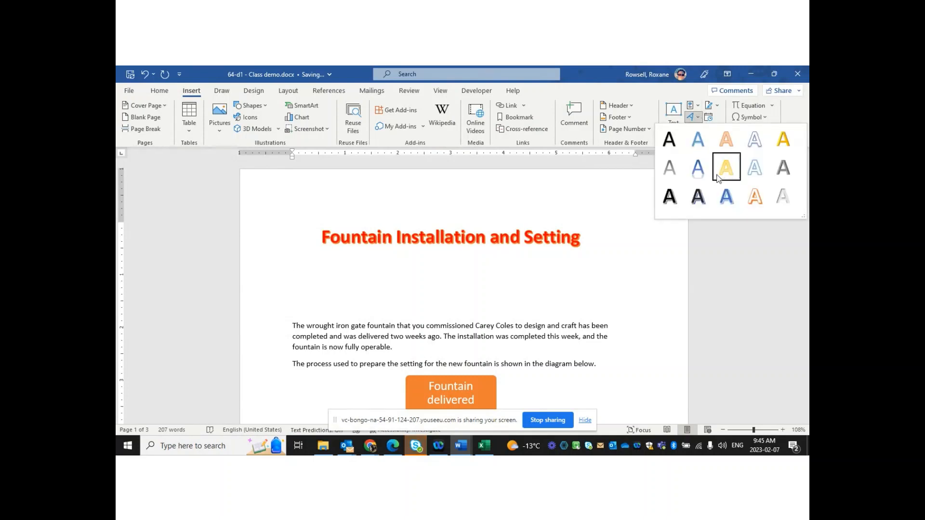
click(752, 204)
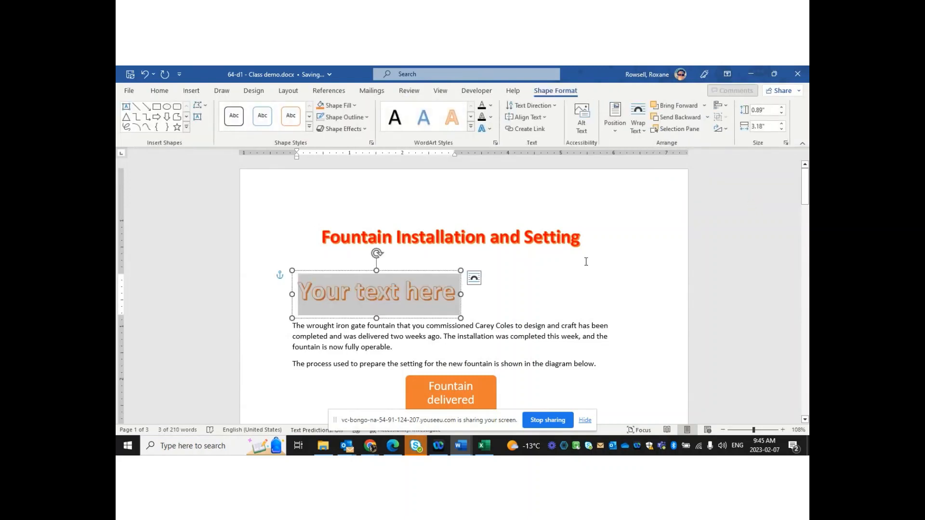
text(Roxane)
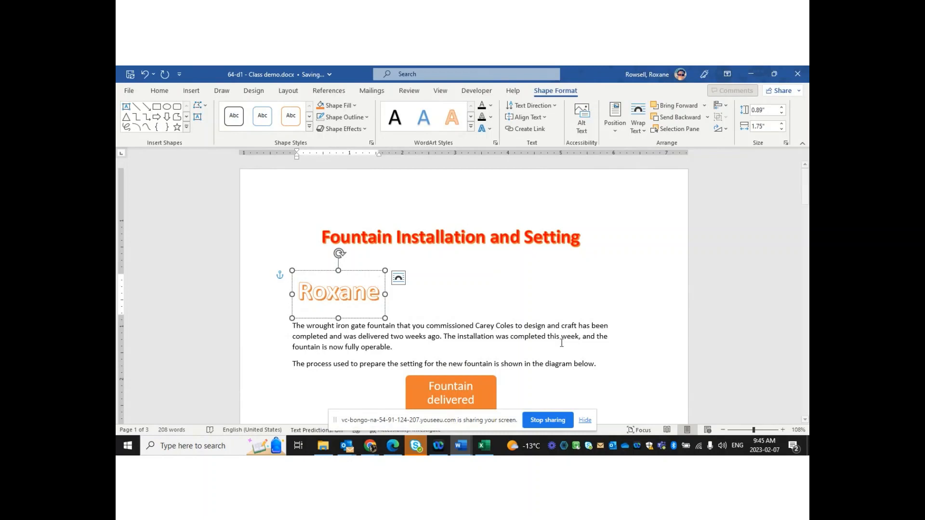
click(487, 304)
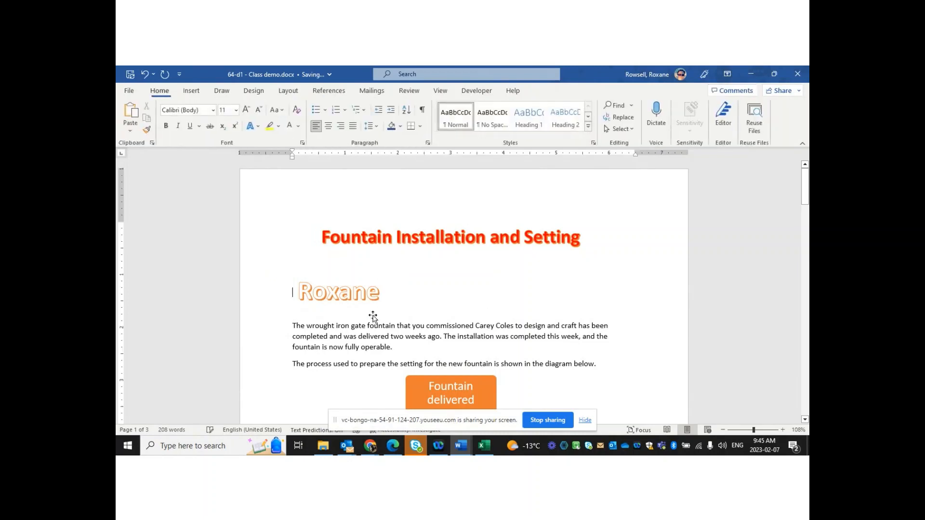
click(369, 302)
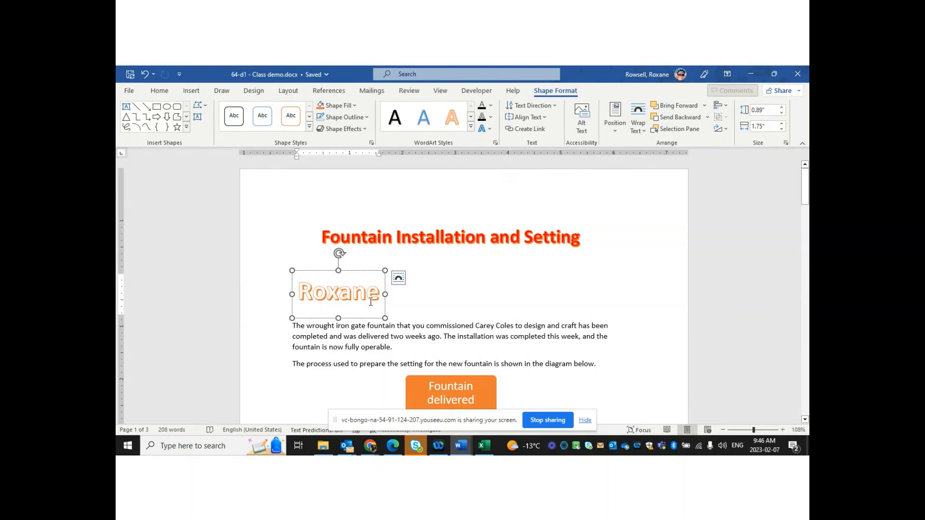
Fill the name WordArt text with Blue, Accent 5
drag(382, 293, 298, 294)
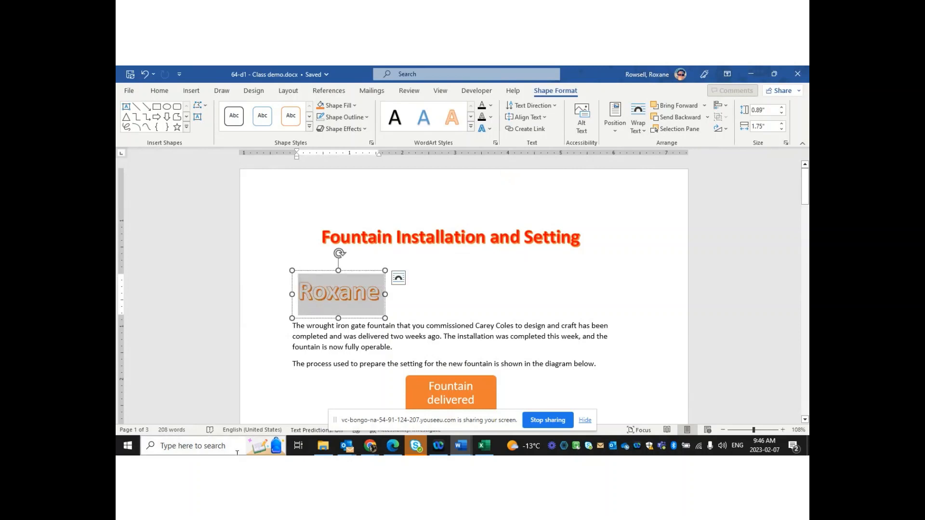
click(470, 127)
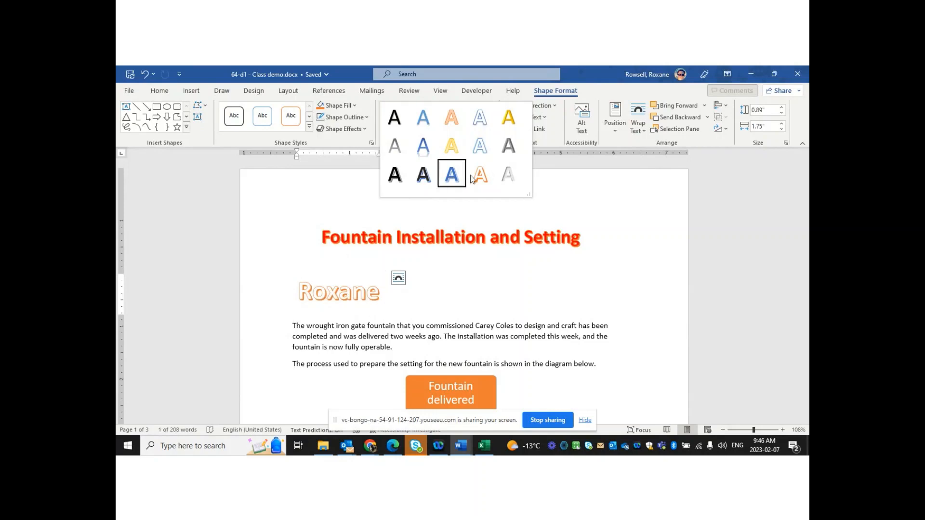
click(599, 182)
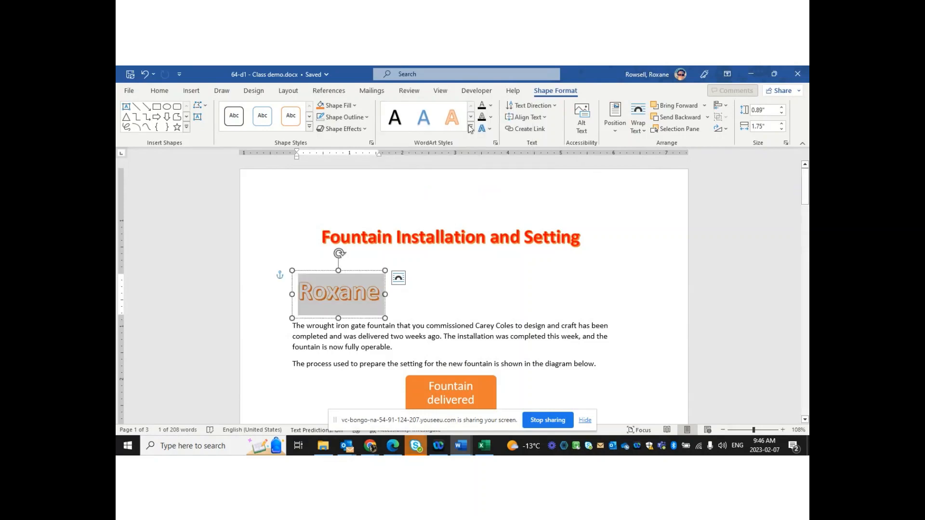
click(490, 105)
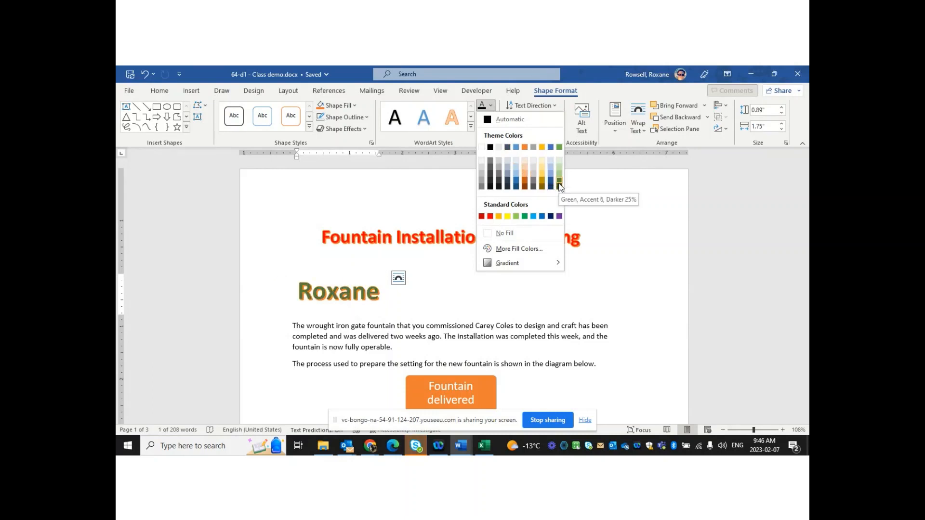
click(551, 148)
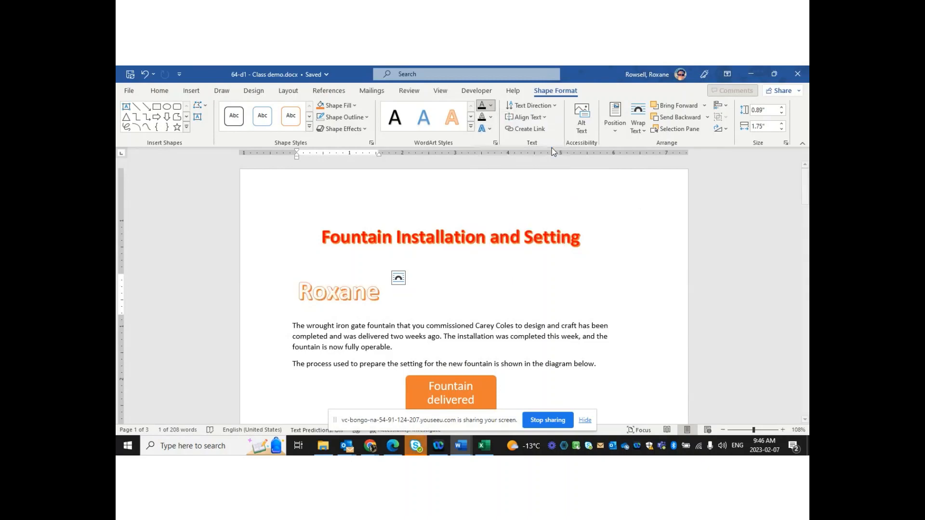
Give the name WordArt text a dark theme-colour outline
click(491, 119)
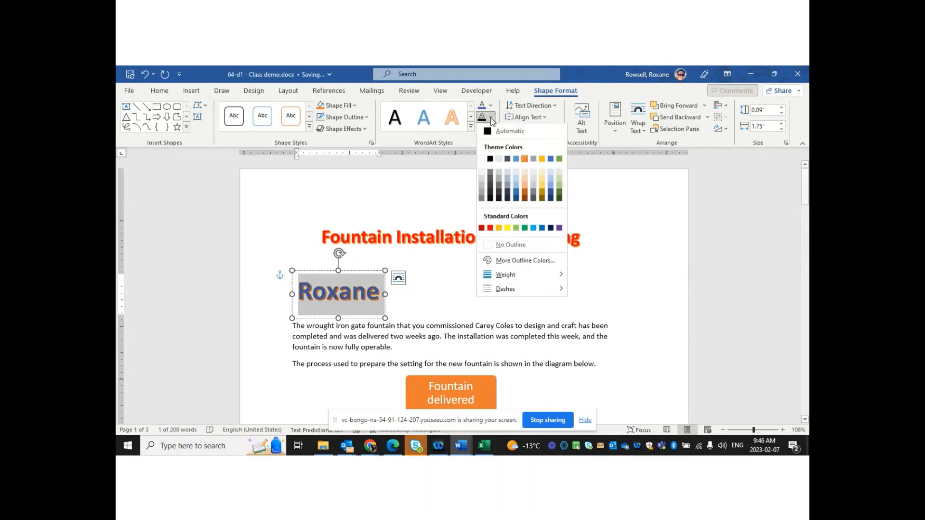
click(492, 194)
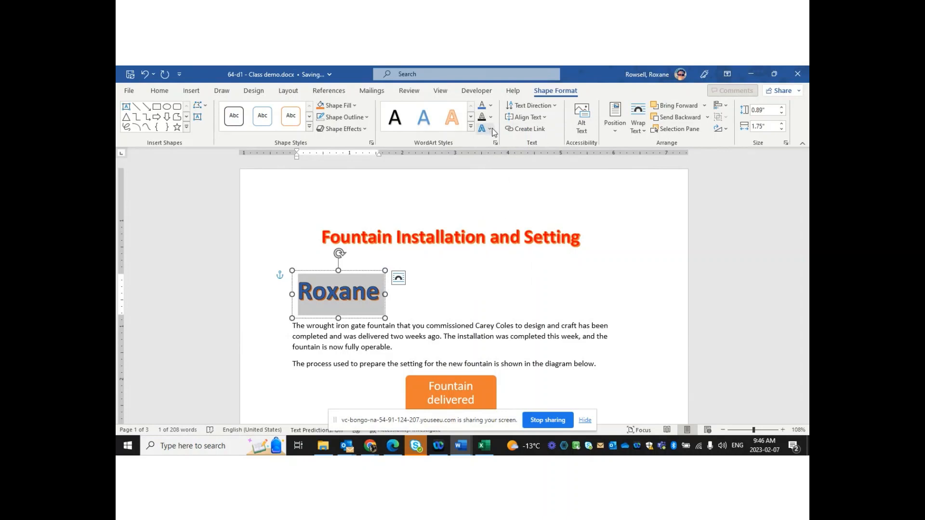
click(486, 129)
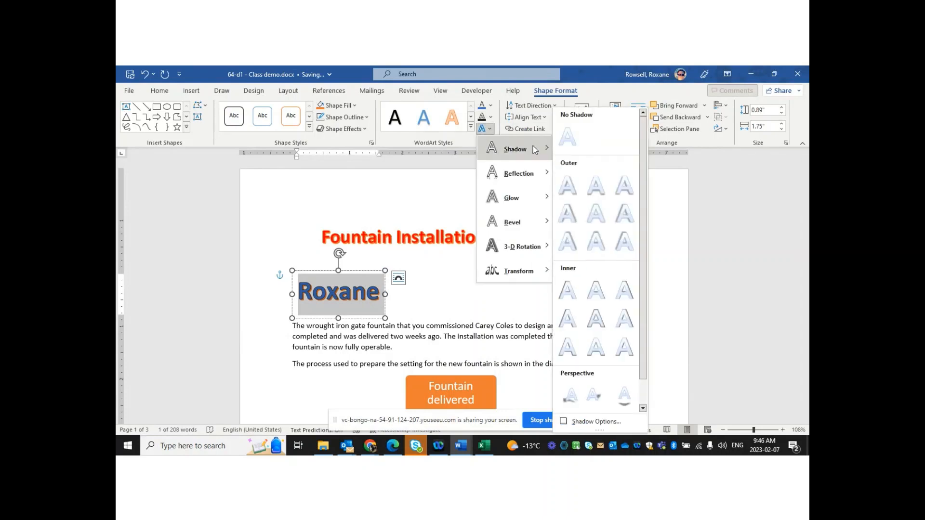
Apply the 'Glow: 18 point; Blue, Accent color 5' effect to the name WordArt
mouse_move(534, 198)
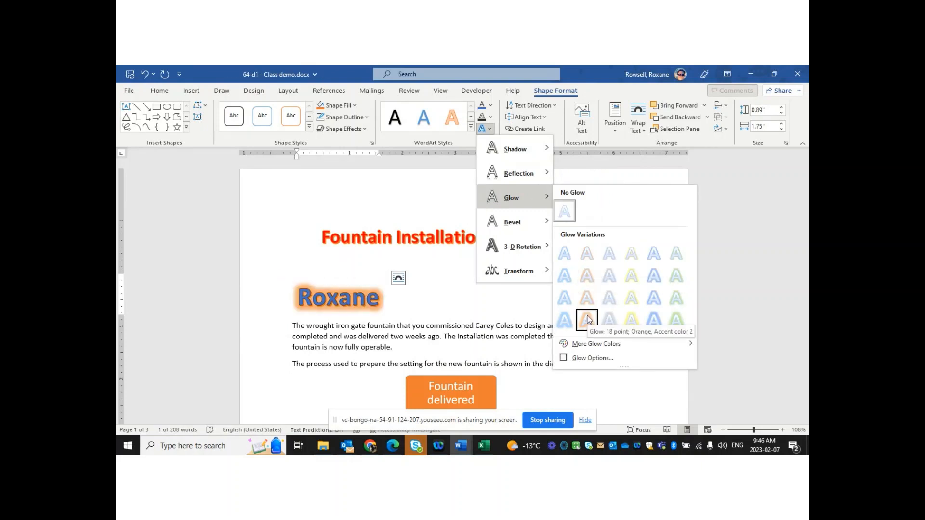
click(653, 319)
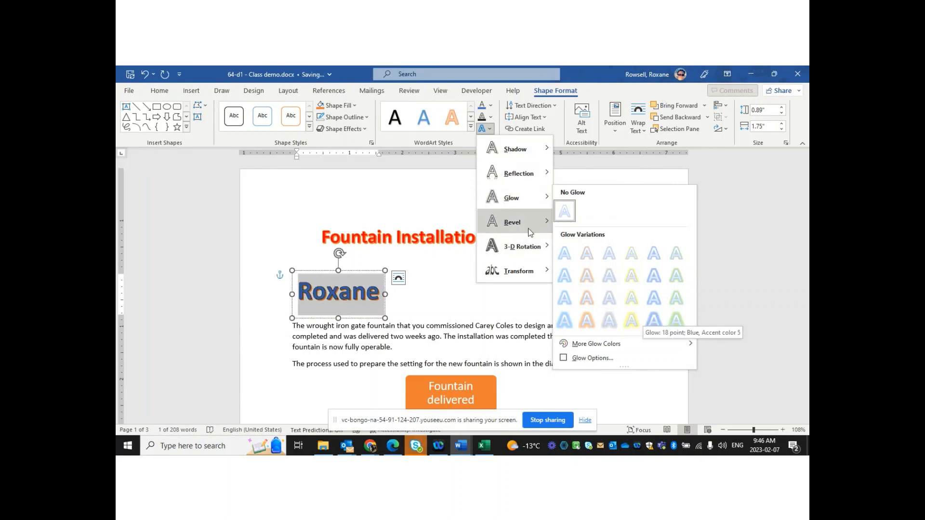
mouse_move(530, 232)
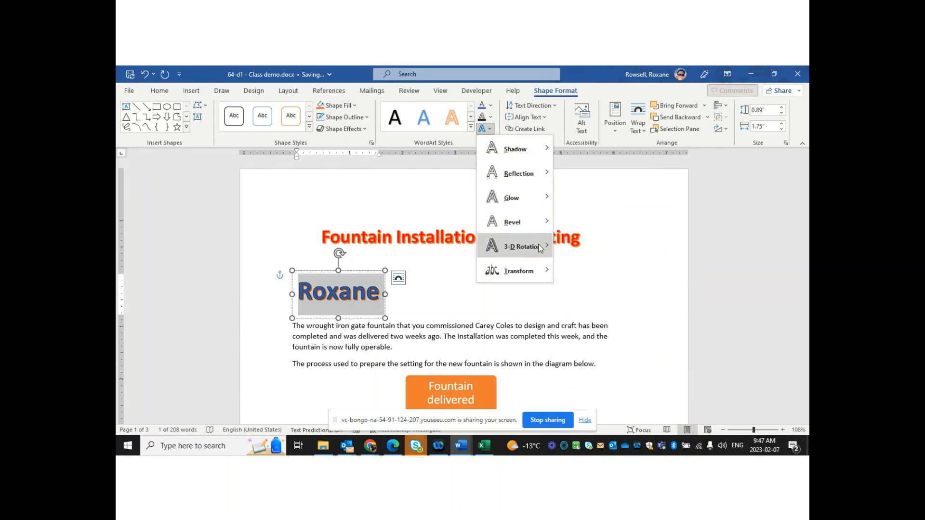
mouse_move(540, 248)
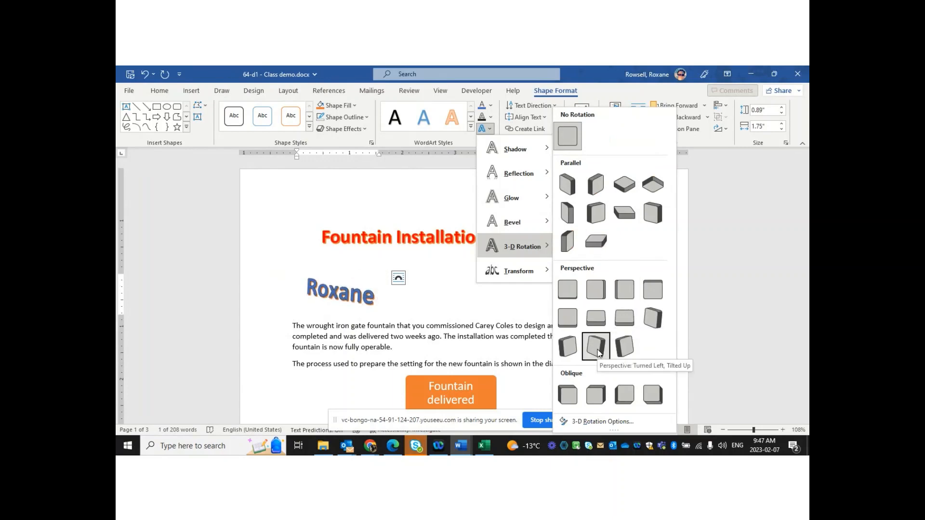
mouse_move(527, 273)
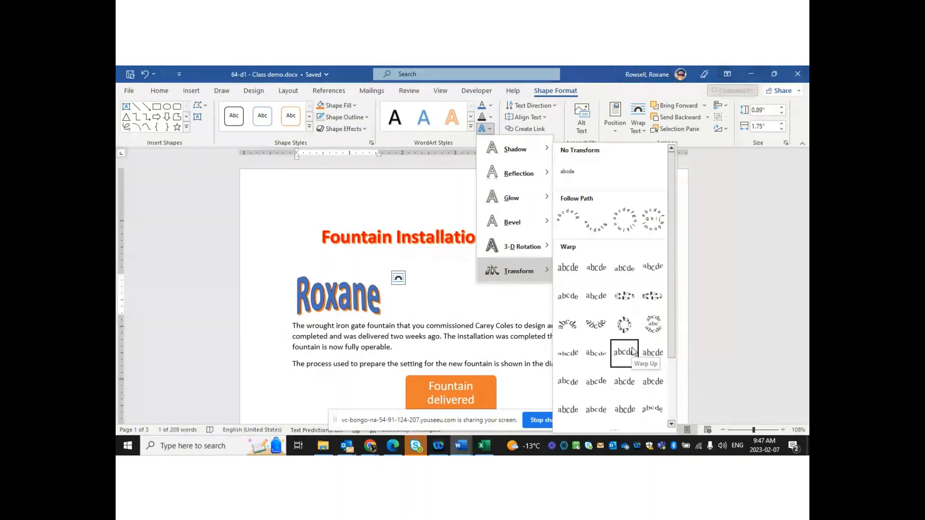
Widen the name WordArt box to 3.13 inches and align its text to the middle
click(279, 218)
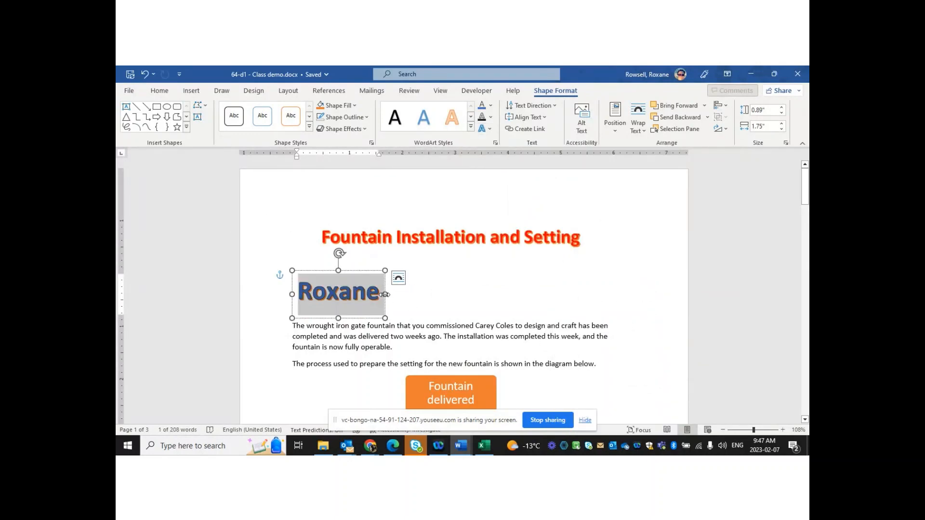
drag(384, 294, 458, 295)
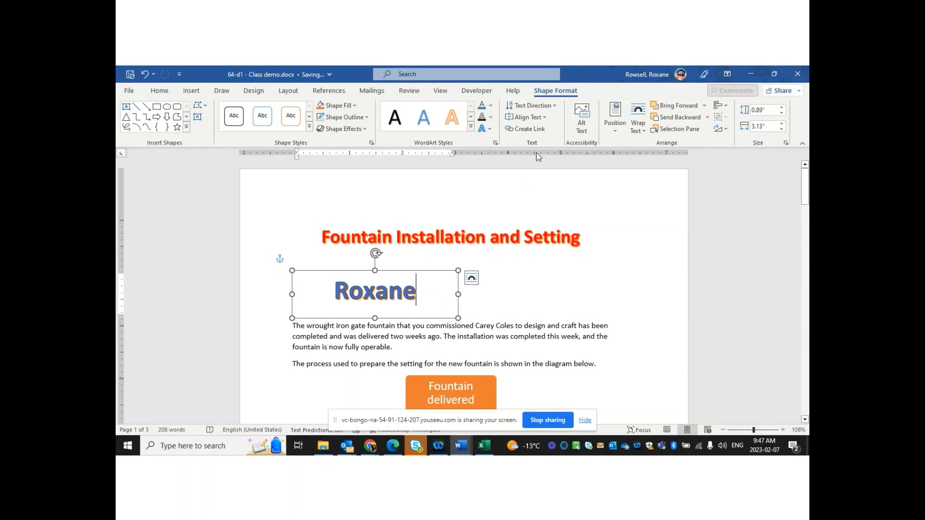
click(544, 118)
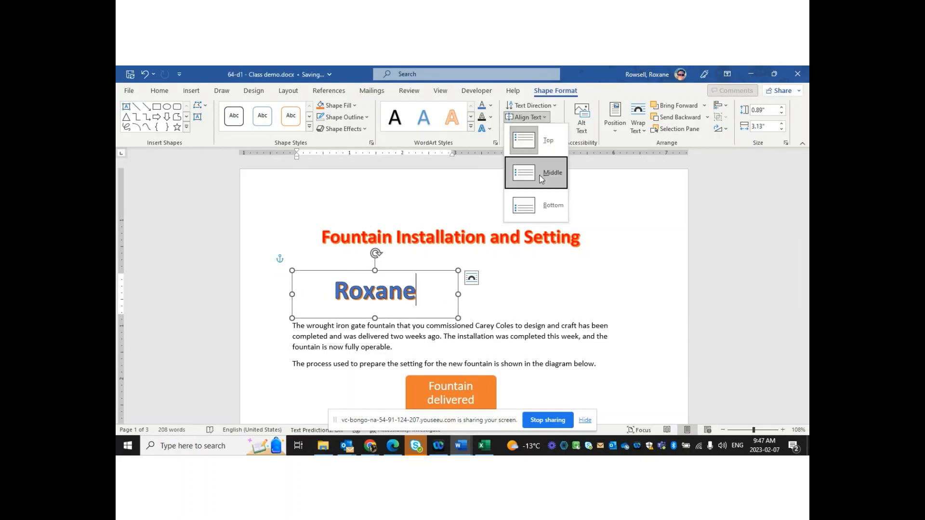
click(642, 198)
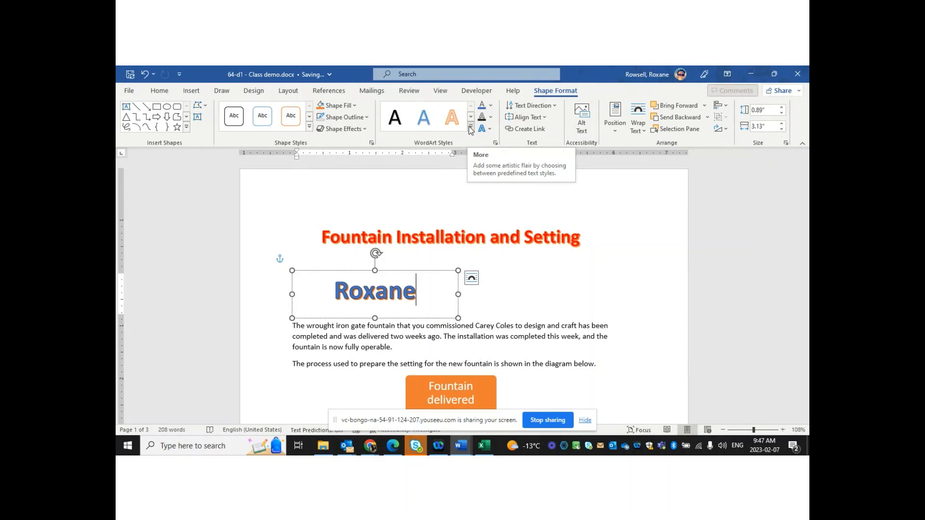
click(587, 273)
Insert a page break before 'manner with minimal disturbance' following the flowchart
drag(804, 185, 805, 209)
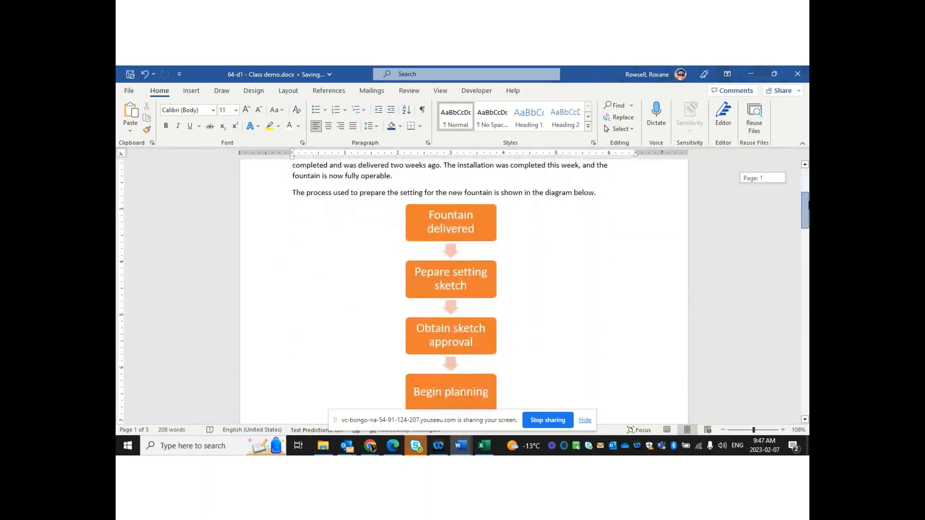
click(464, 220)
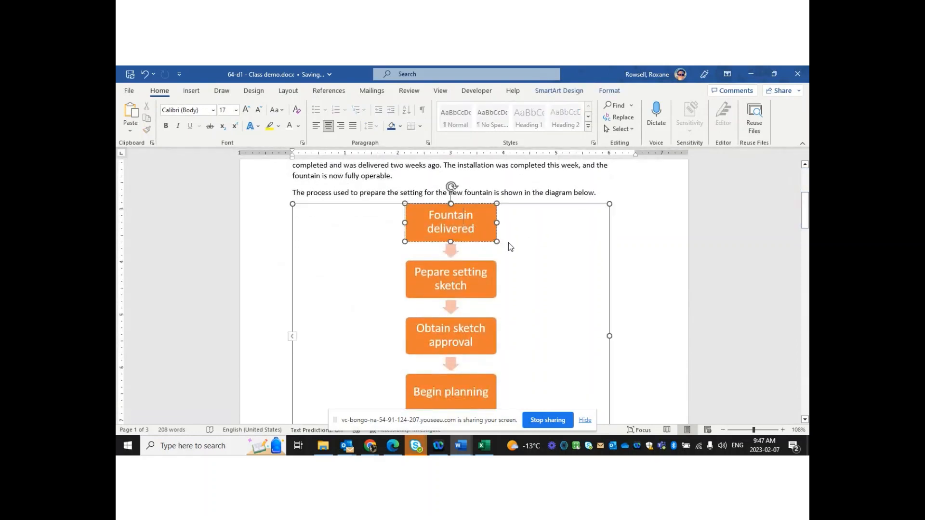
click(594, 248)
click(626, 231)
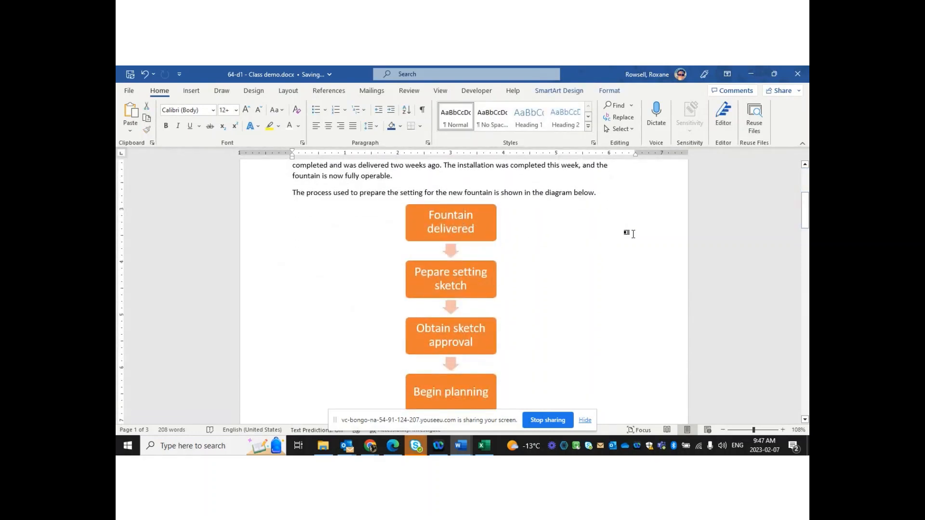
drag(807, 214, 807, 241)
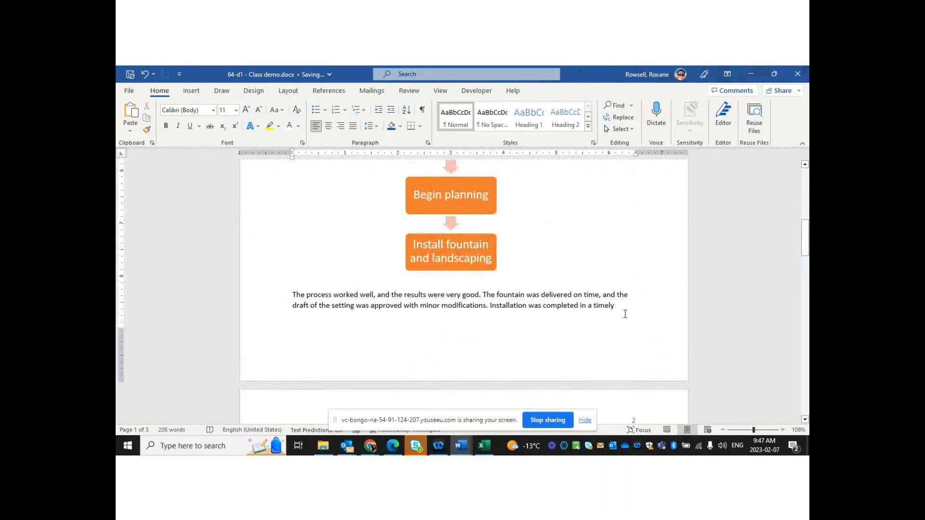
key(Right)
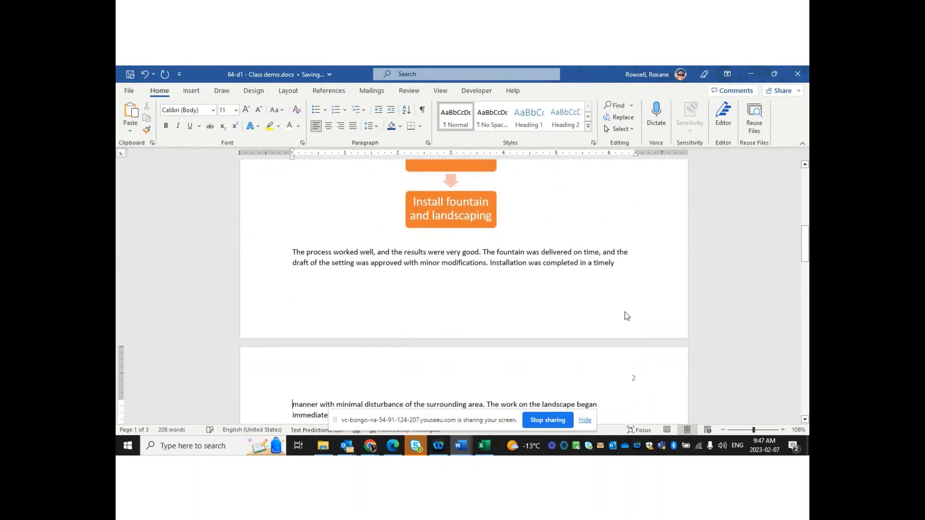
key(ctrl+Return)
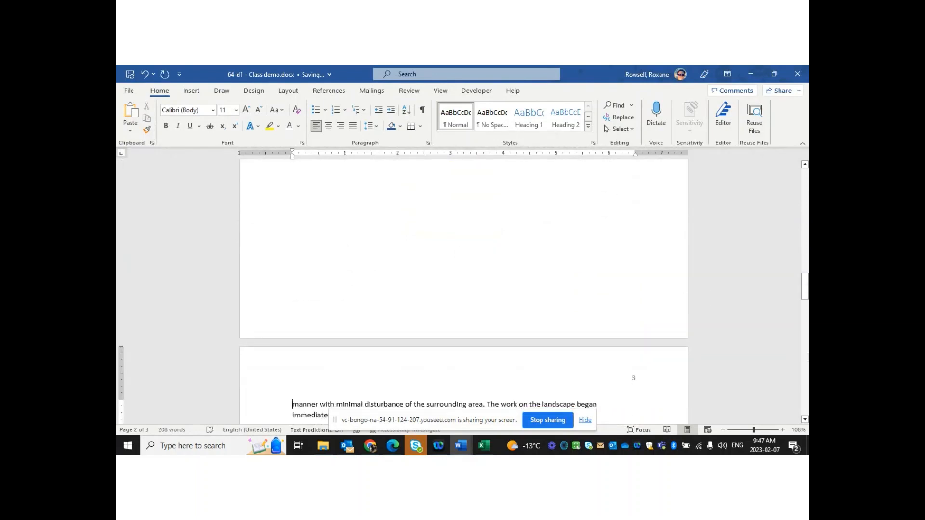
drag(808, 314, 807, 248)
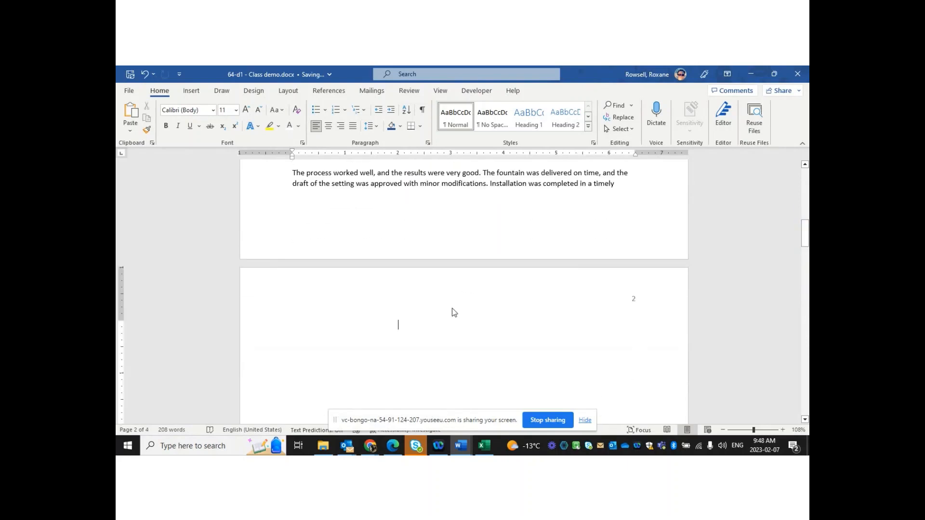
Insert a Continuous Block Process SmartArt from the Process category onto page 3
click(191, 91)
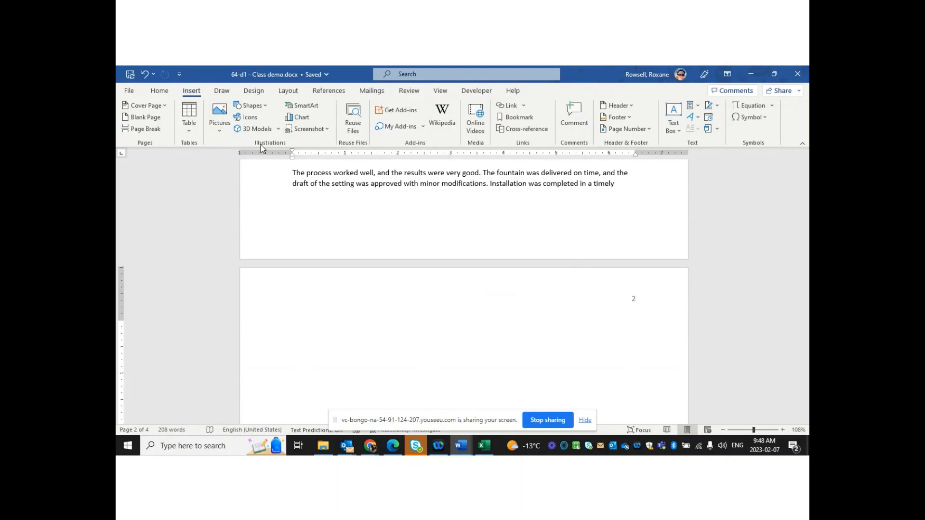
click(303, 106)
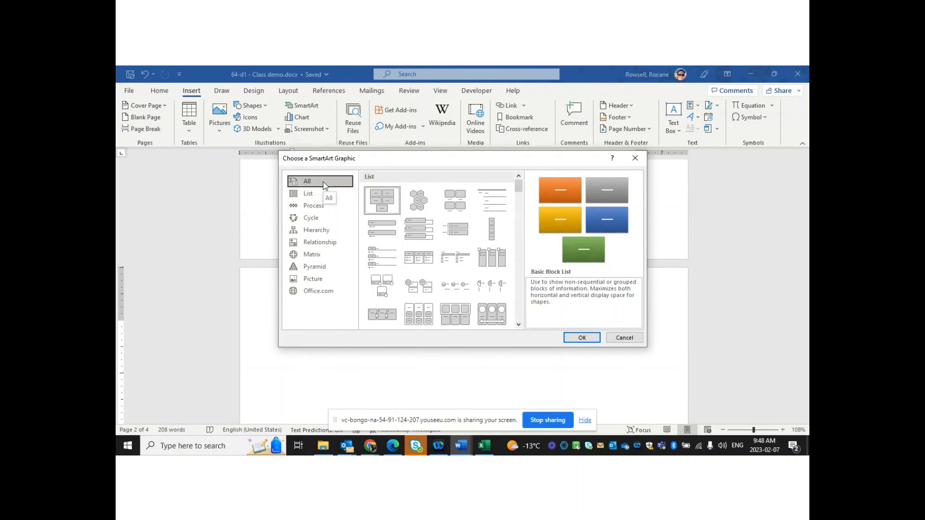
click(312, 231)
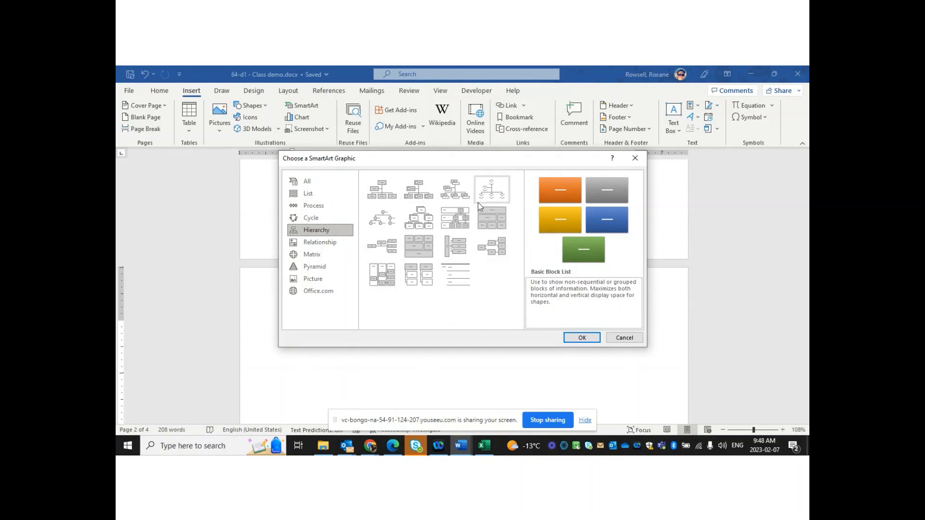
click(319, 243)
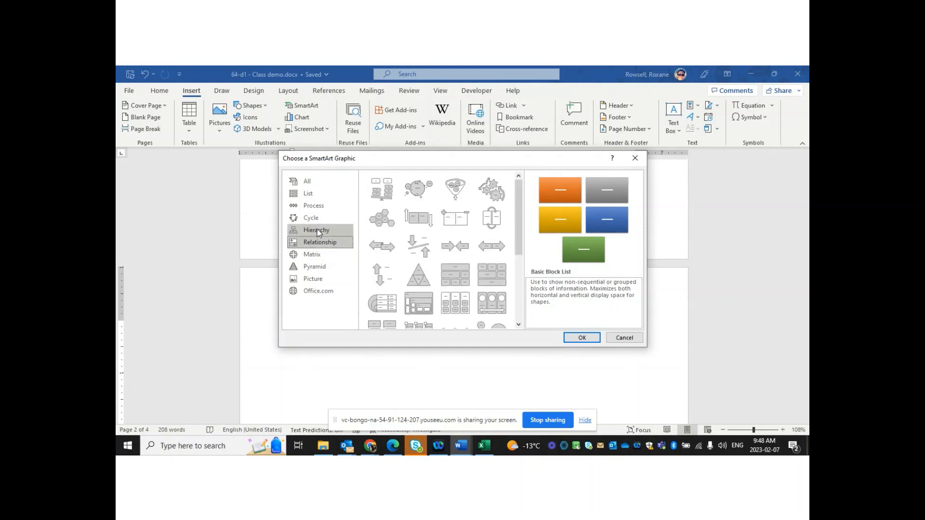
click(314, 206)
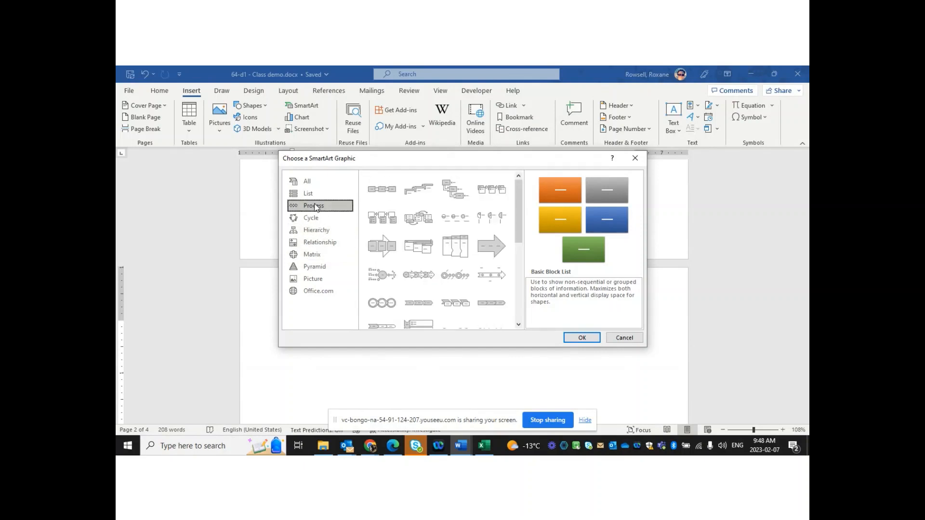
click(386, 251)
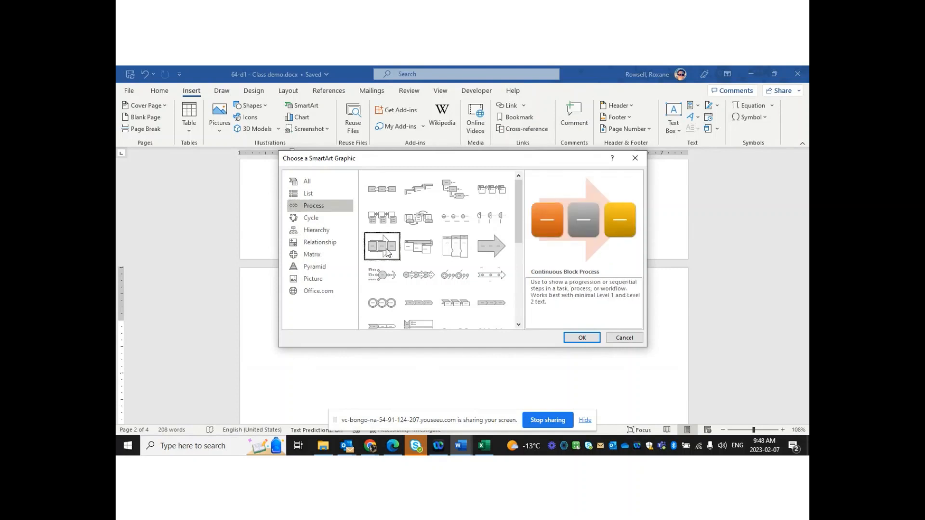
click(582, 338)
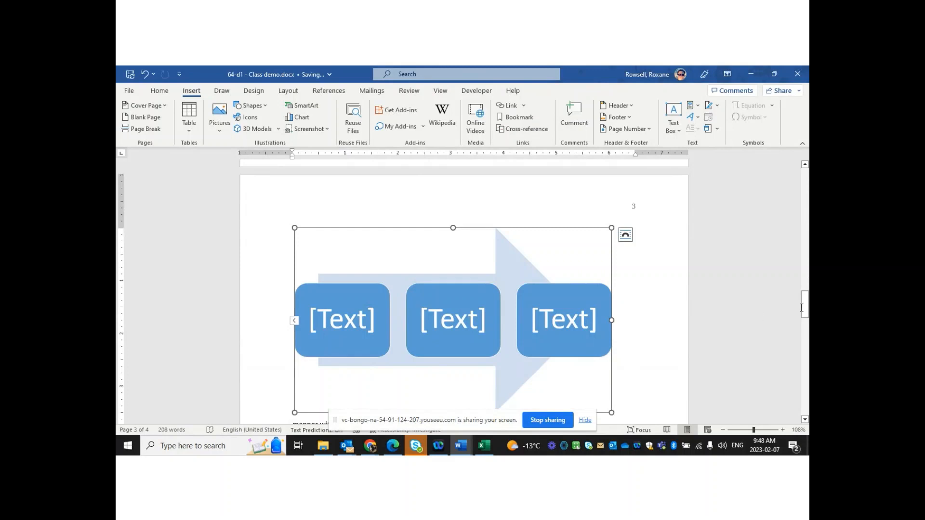
Set the Continuous Block Process diagram's text wrapping to Through
drag(805, 311, 805, 317)
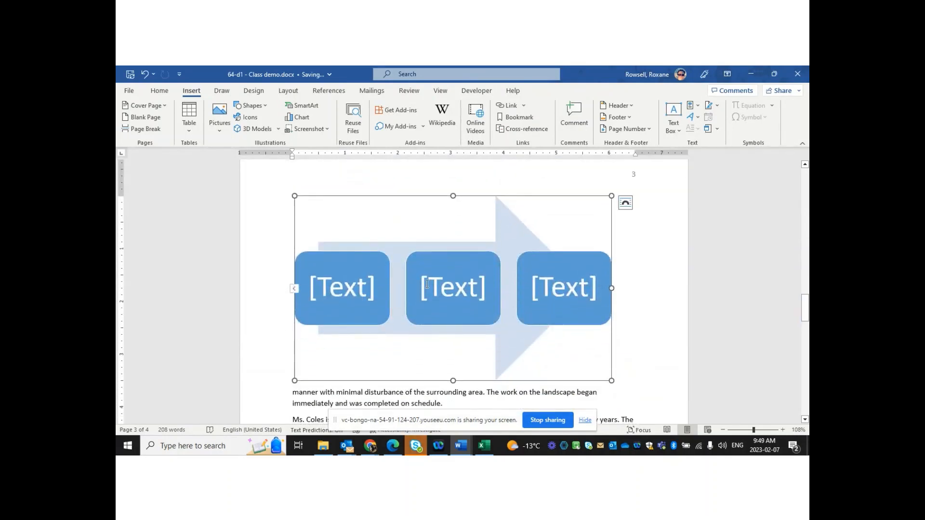
click(625, 204)
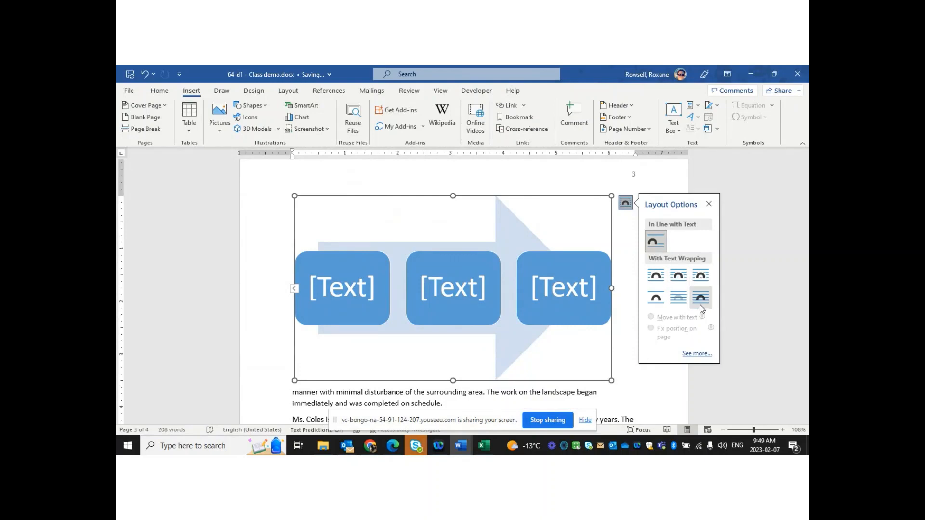
click(701, 275)
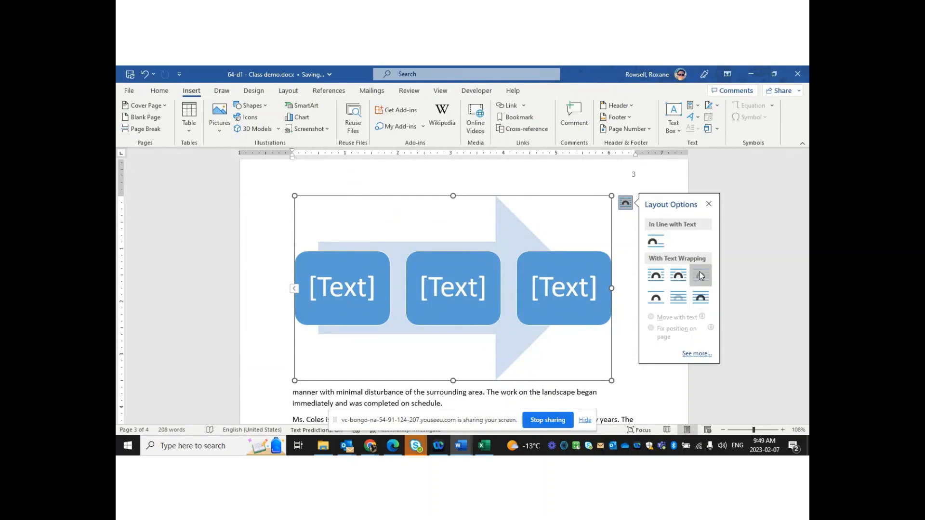
drag(804, 308, 796, 235)
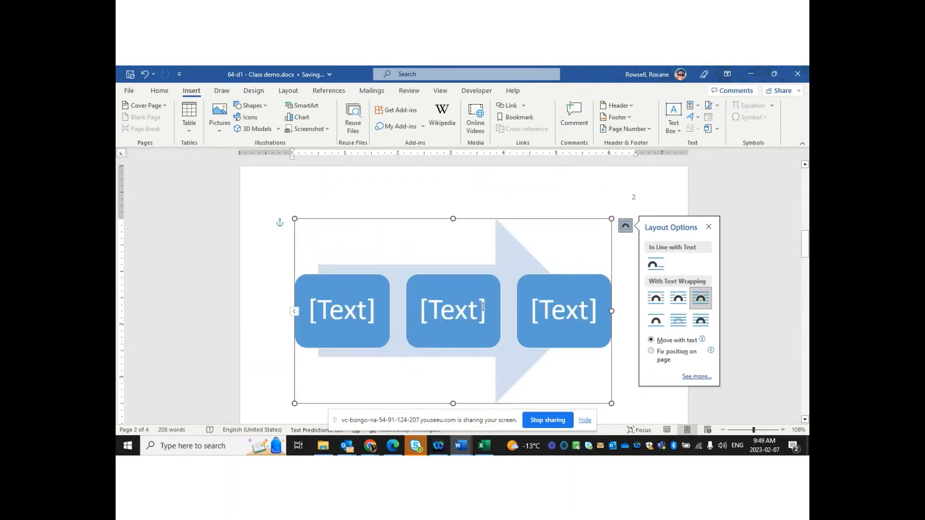
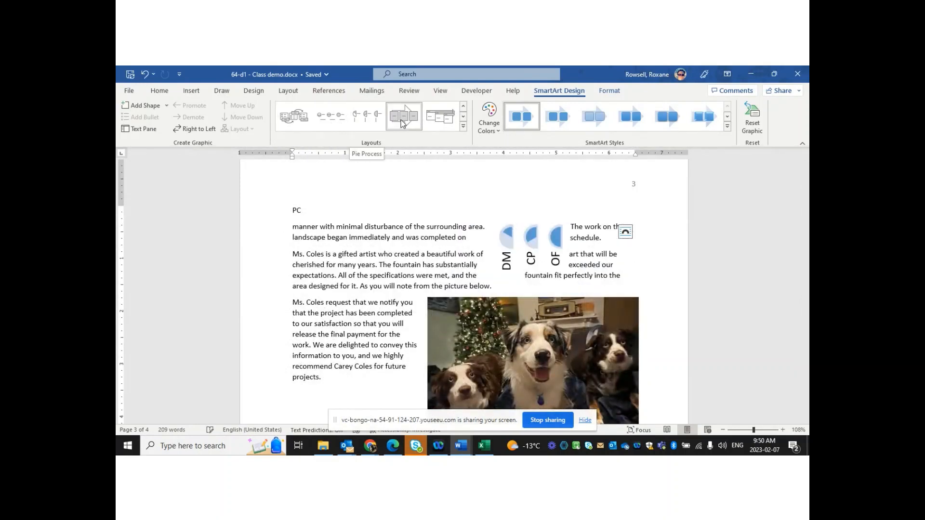
Expand the SmartArt Layouts gallery for the DM/CP/OF arrow diagram on page 3
click(463, 127)
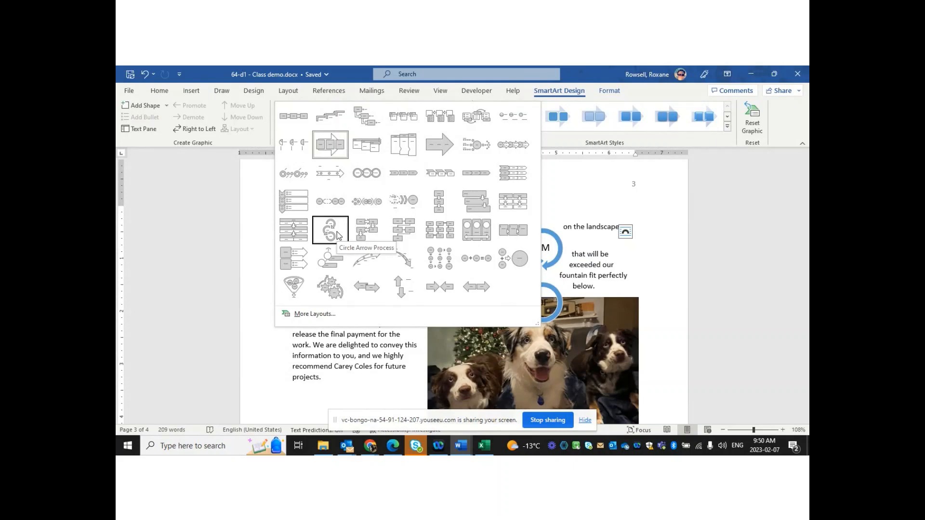
Change the diagram to Circle Arrow Process and drag it left of the paragraphs
click(337, 231)
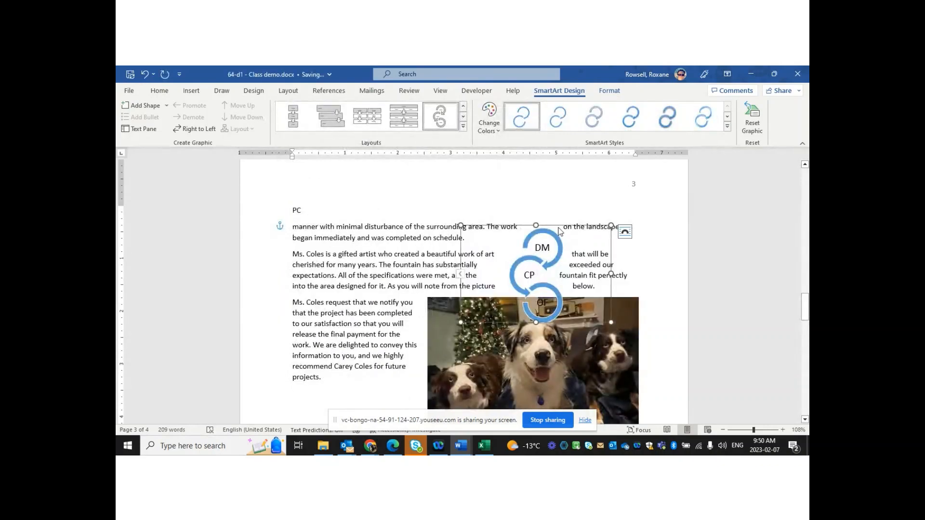
drag(557, 225, 384, 225)
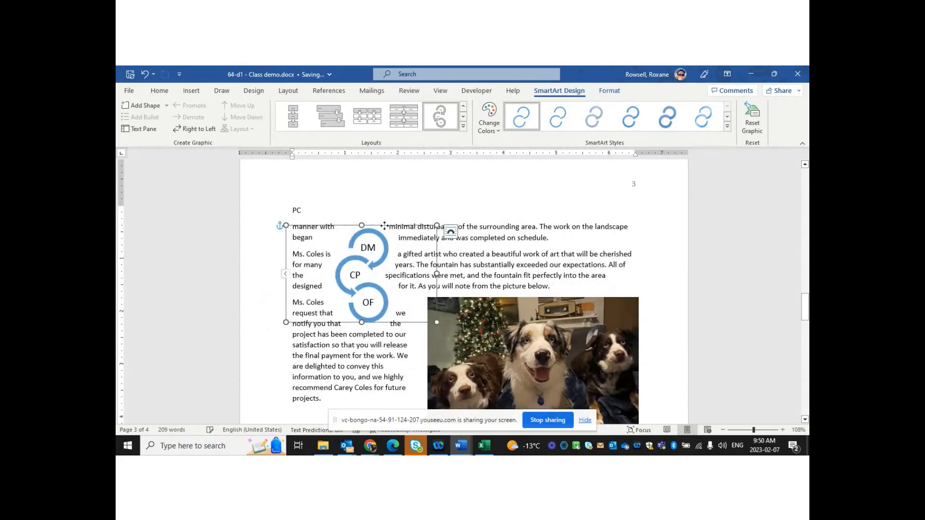
right_click(558, 242)
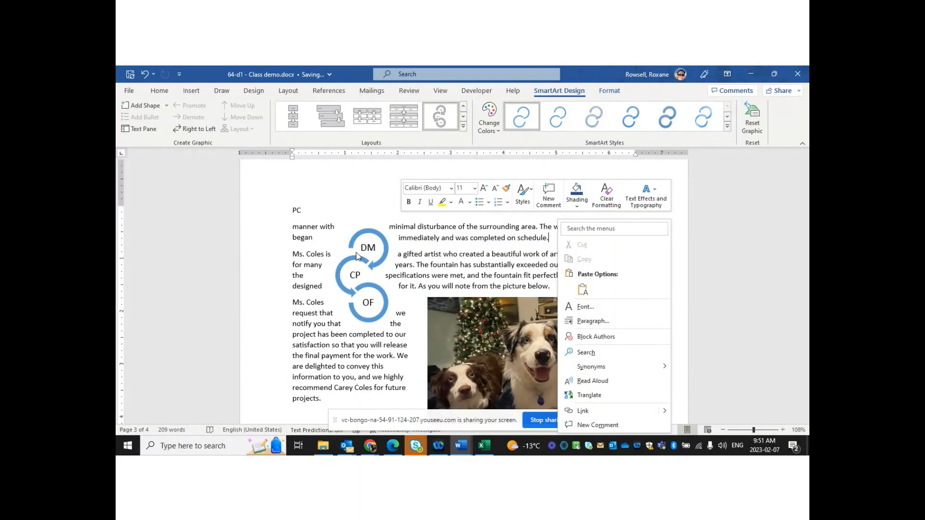
key(Escape)
right_click(373, 253)
key(Escape)
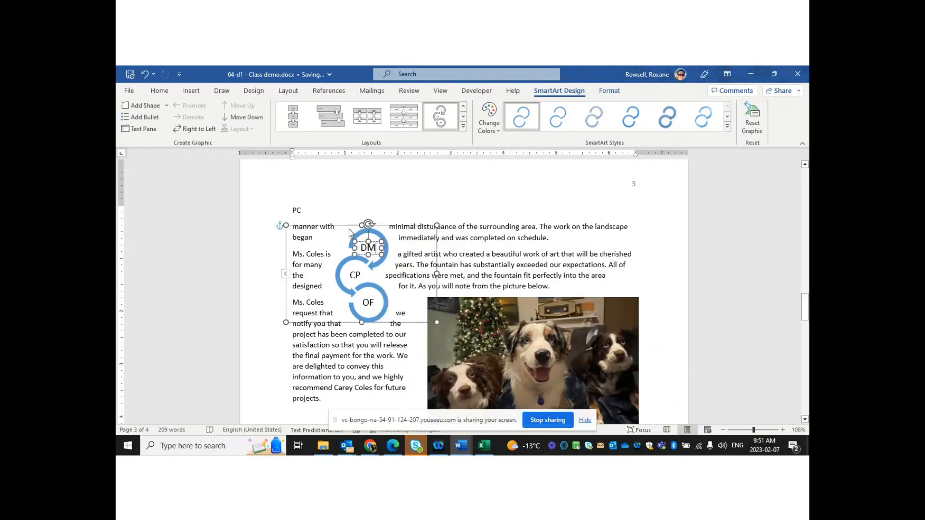
Reselect the circle diagram and expand the full Layouts gallery again
click(342, 225)
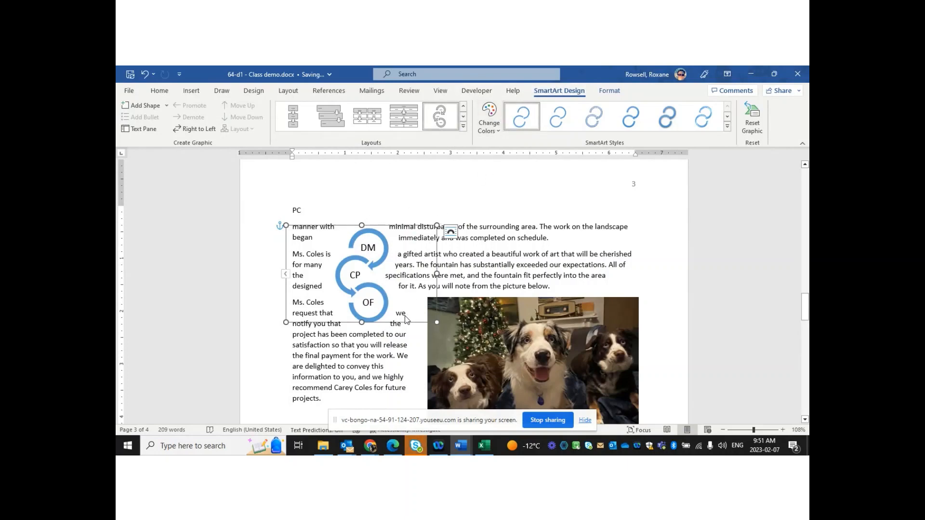
click(403, 345)
click(389, 241)
click(463, 127)
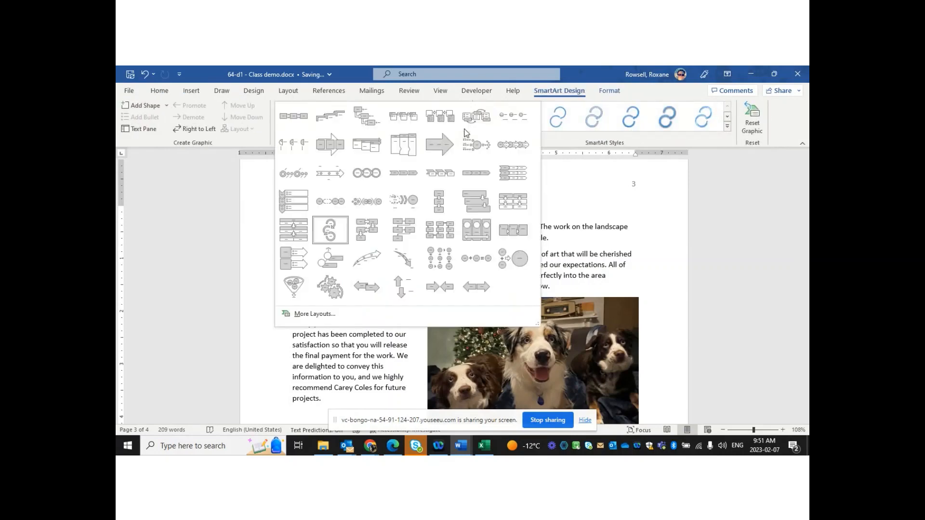
Keep the current layout and apply the 3-D Cartoon SmartArt style to the circle diagram
click(610, 168)
click(727, 127)
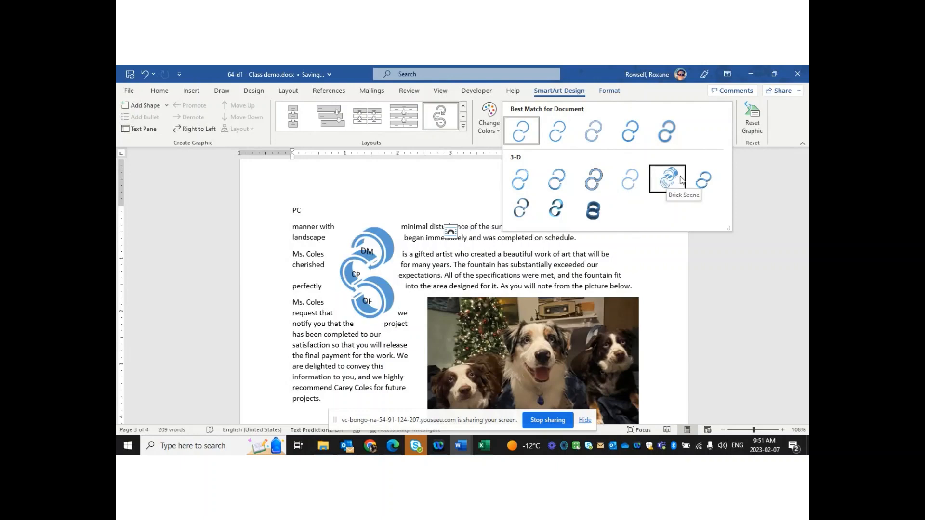
click(594, 179)
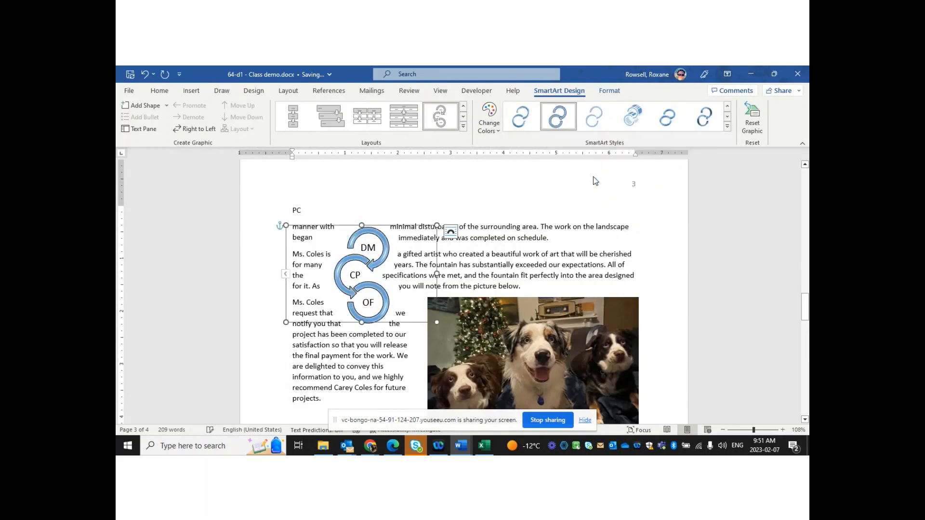
click(564, 239)
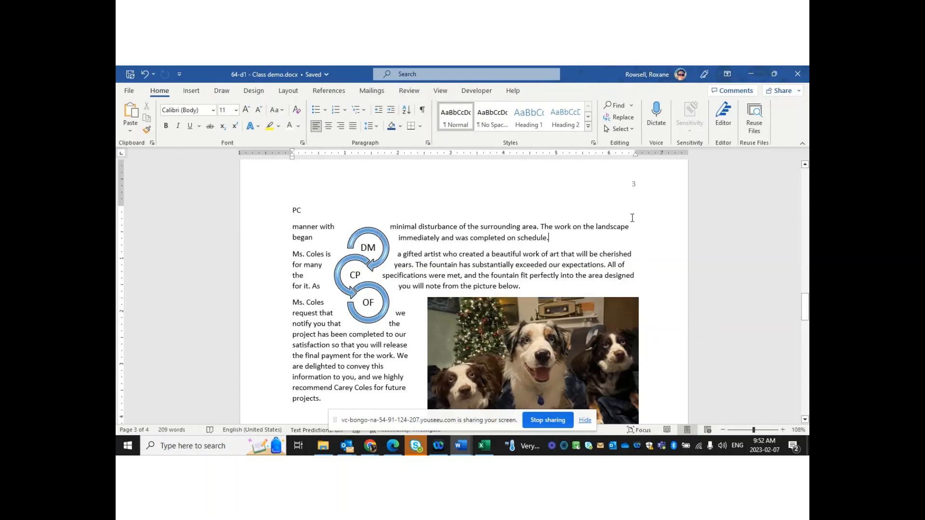
right_click(805, 303)
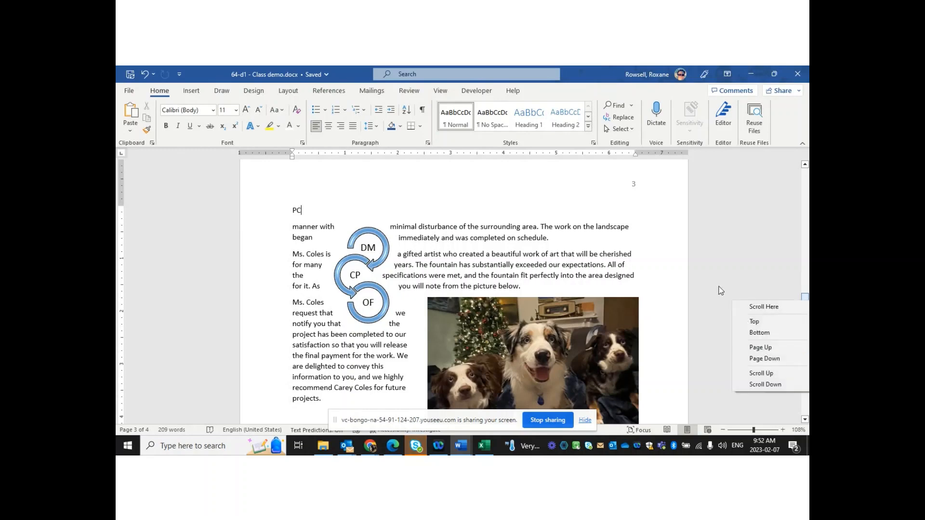
click(599, 229)
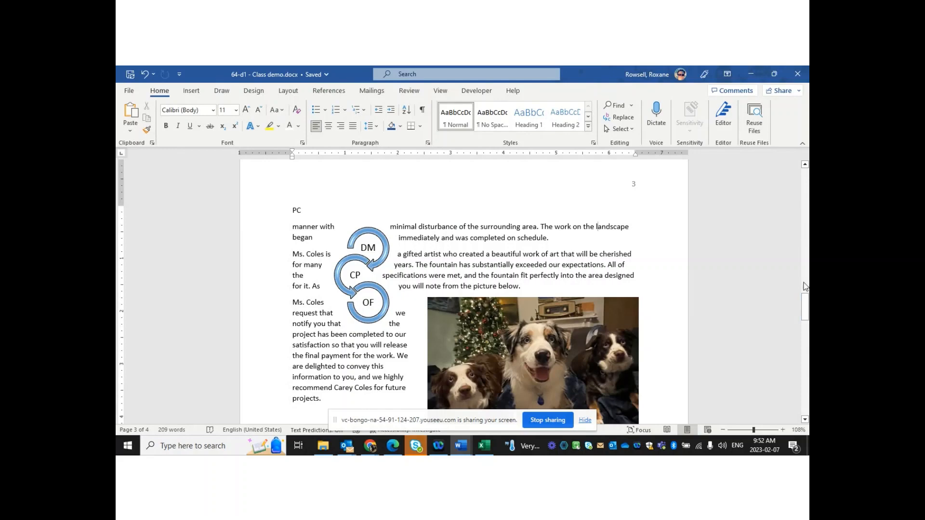
Scroll to page 1 and select the name WordArt below the Fountain Installation and Setting title
click(809, 184)
click(808, 184)
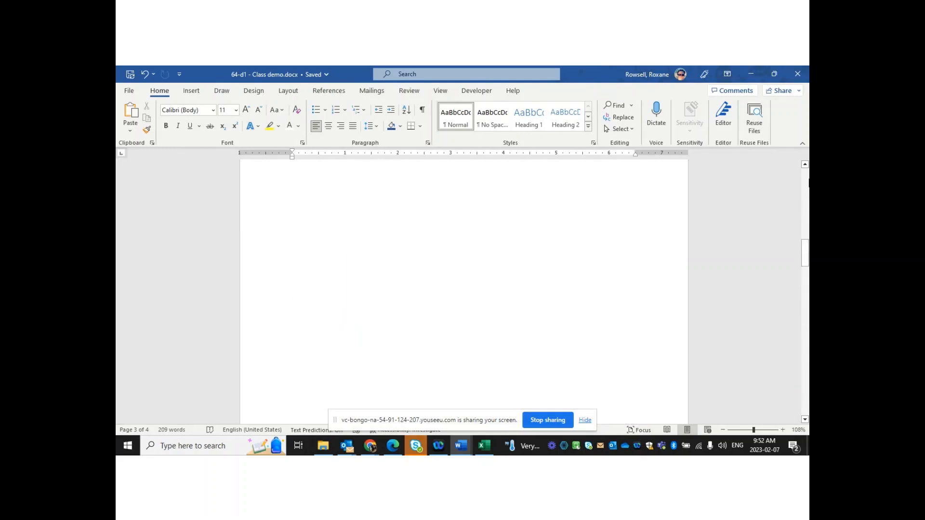
click(808, 184)
click(808, 184)
click(808, 184)
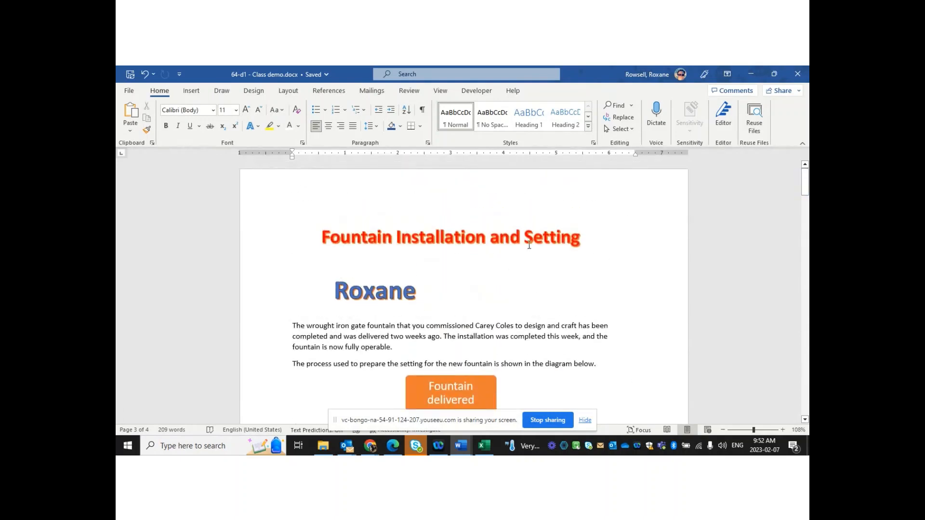
click(549, 258)
click(364, 300)
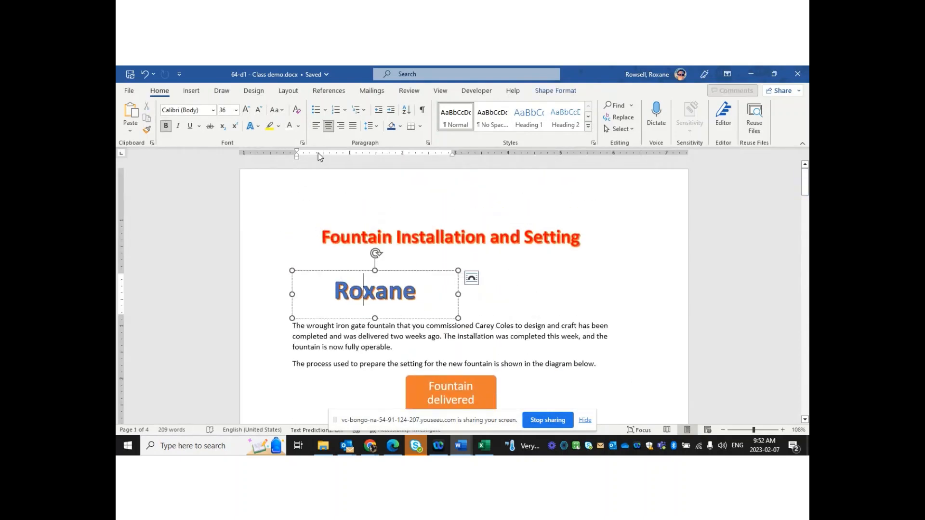
click(344, 271)
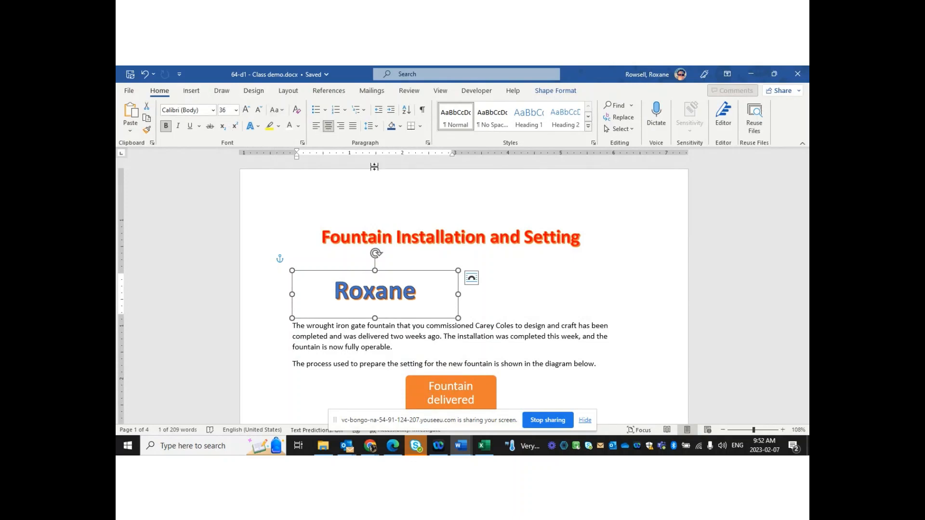
Drag the name WordArt to the centre beneath the title and deselect it
right_click(393, 270)
key(Escape)
drag(392, 273, 475, 260)
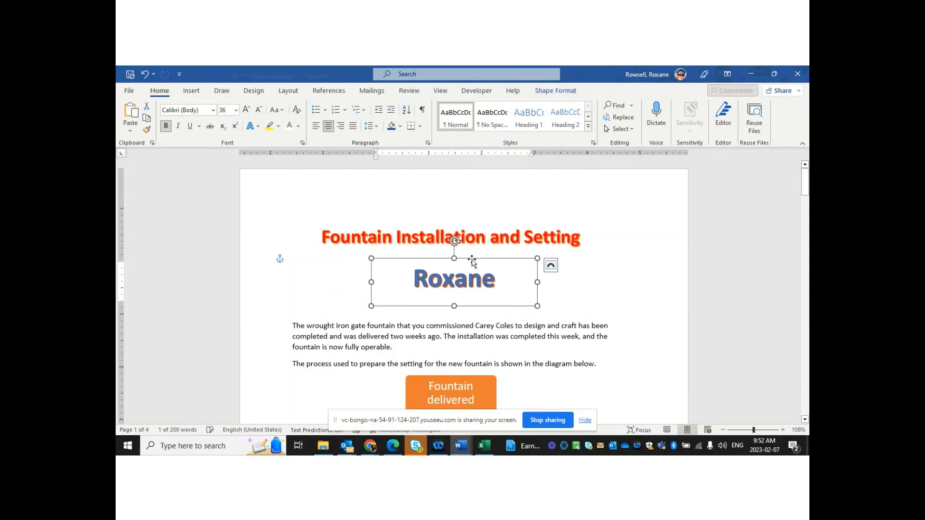
right_click(628, 277)
click(344, 311)
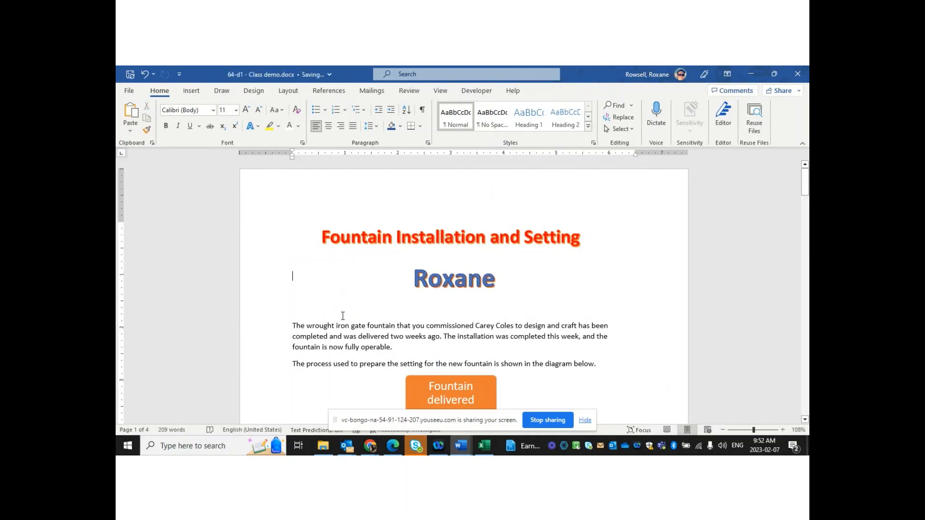
right_click(589, 269)
click(525, 343)
right_click(524, 343)
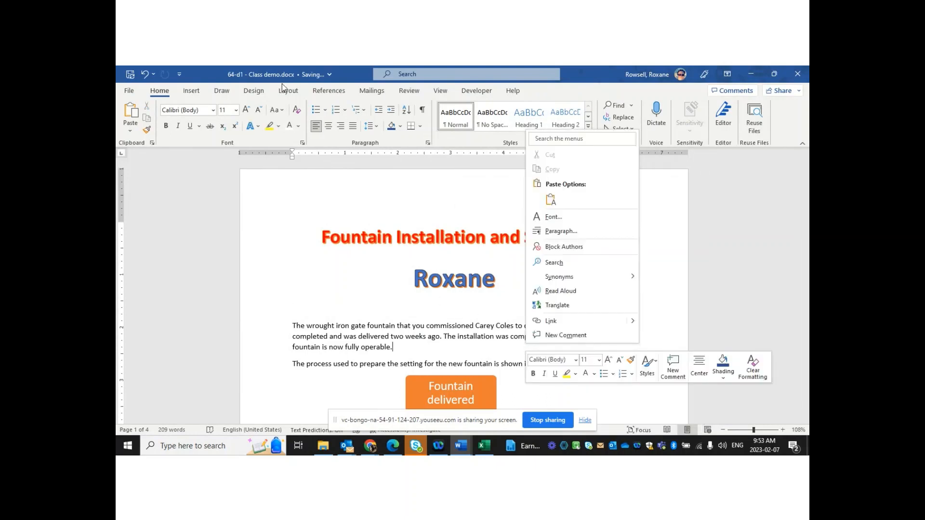
click(320, 209)
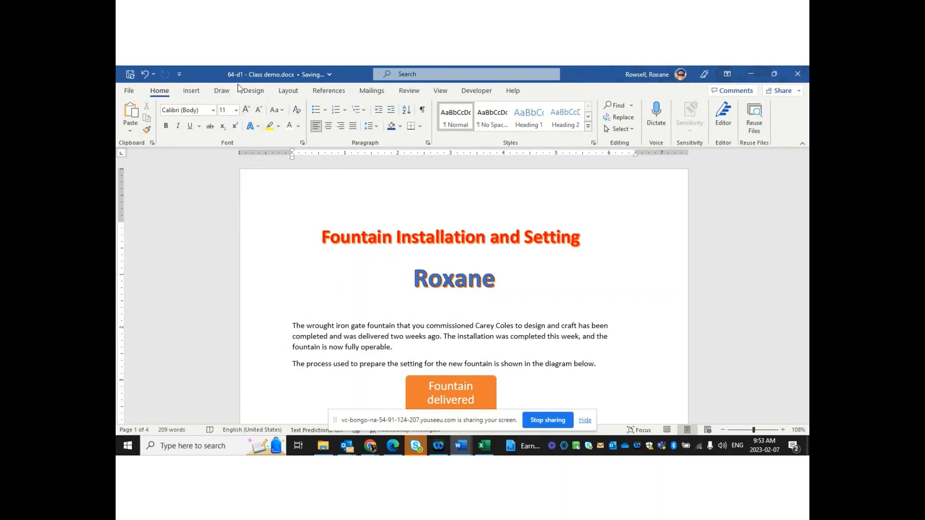
Bring up the Design tab's page background options, including Page Borders
click(192, 91)
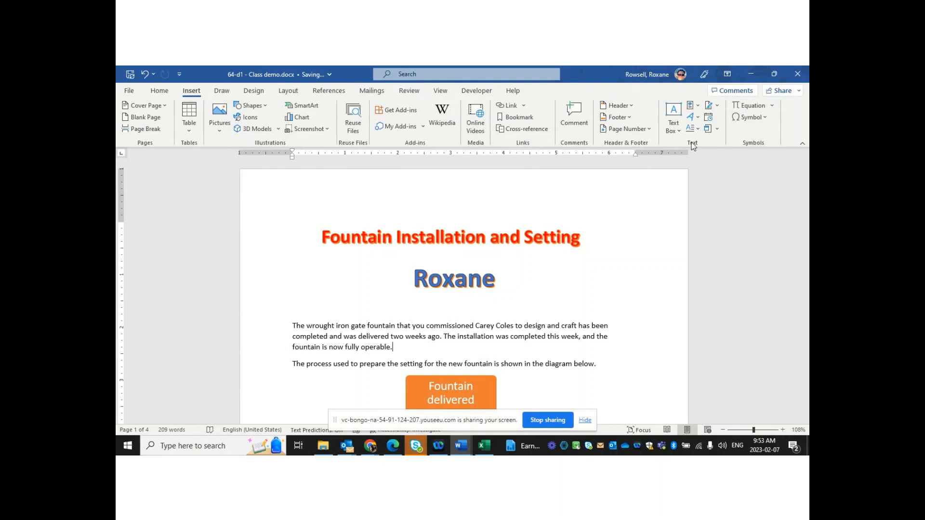
click(254, 91)
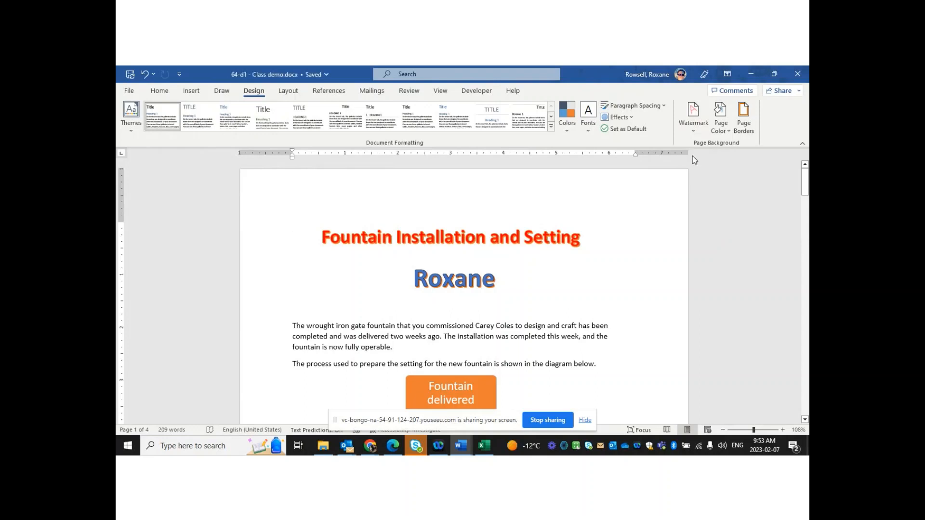
right_click(743, 116)
Set a Shadow page border, 3 pt wide, in dark orange for the whole document
click(743, 115)
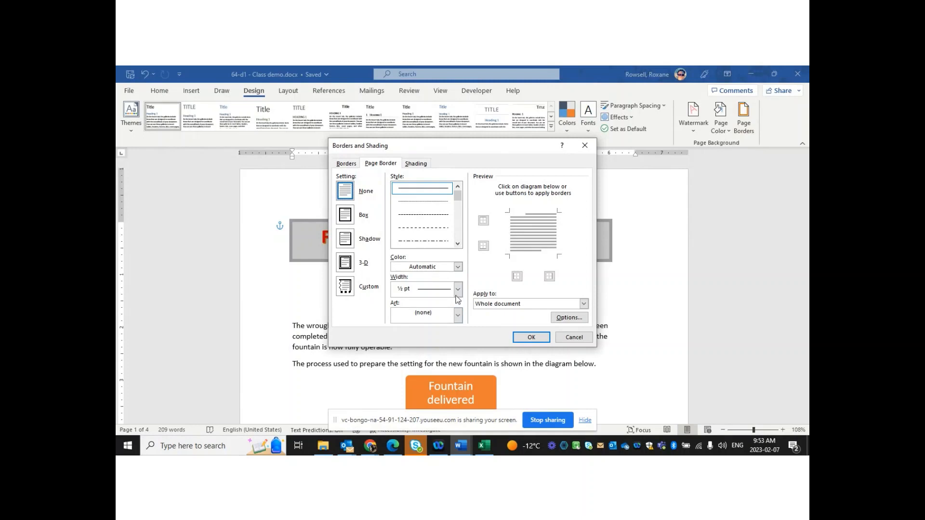
click(345, 241)
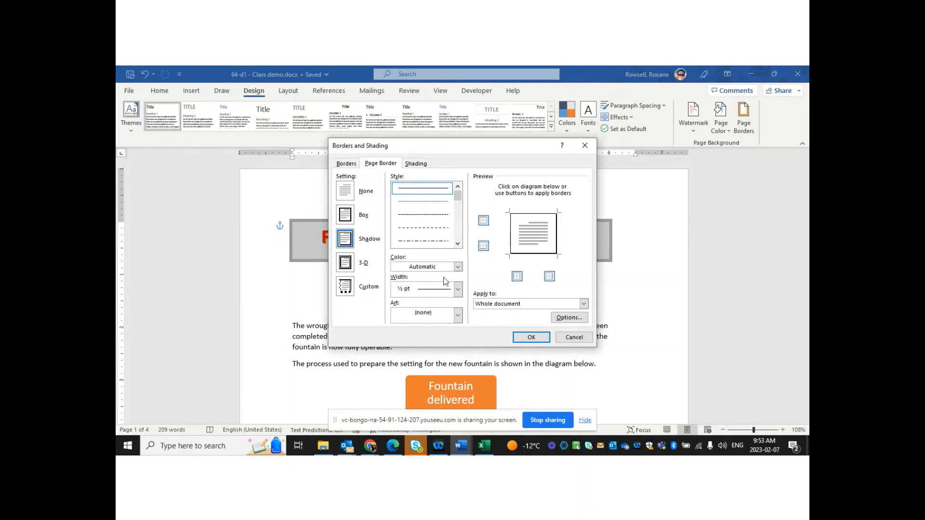
click(456, 290)
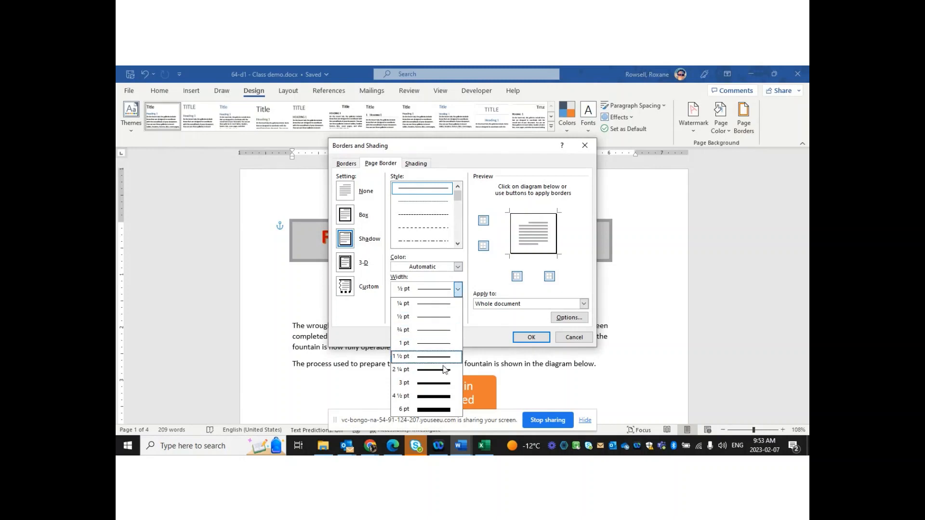
click(442, 386)
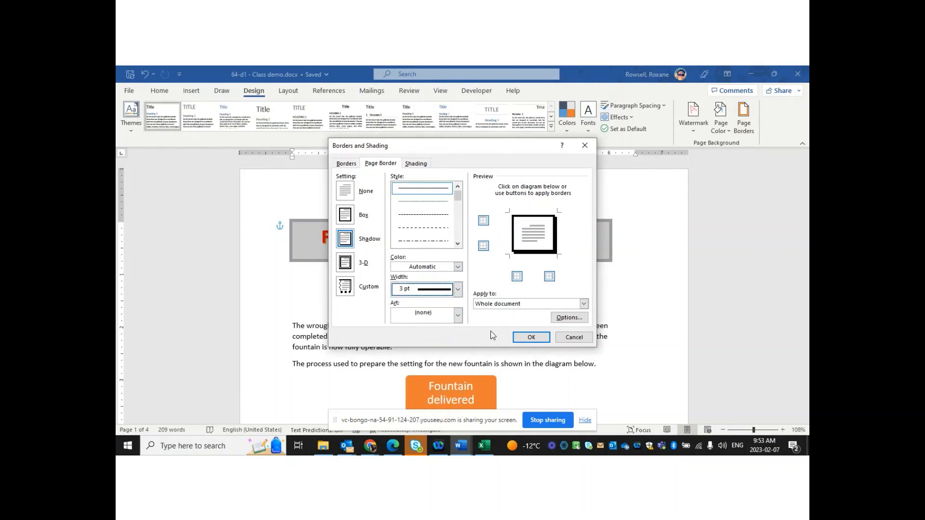
click(458, 267)
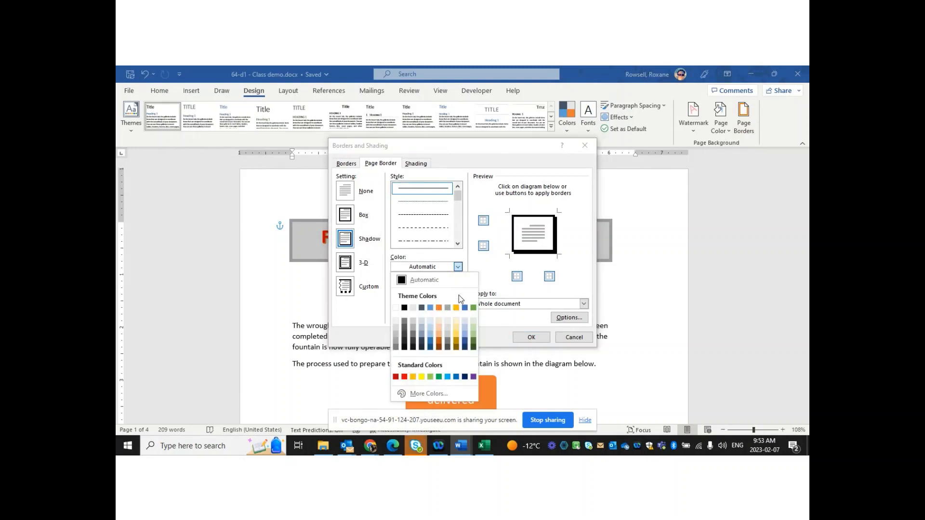
click(441, 340)
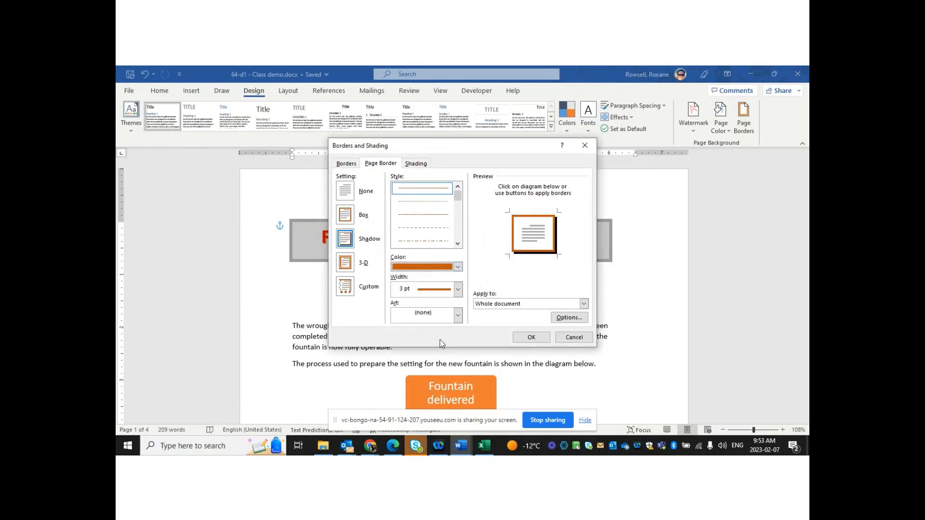
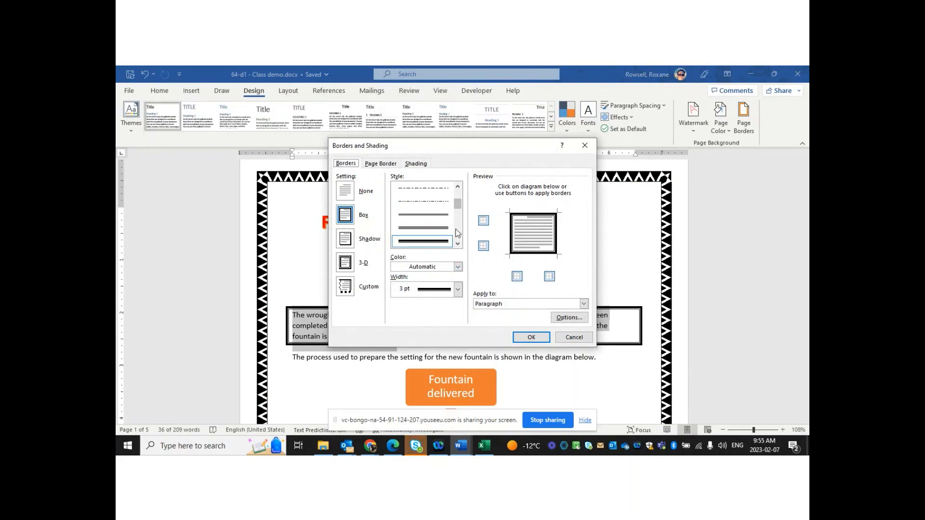
Box the opening paragraph with a thick dashed, dark blue-grey, 3 pt border
scroll(458, 232, down, 2)
scroll(458, 233, down, 3)
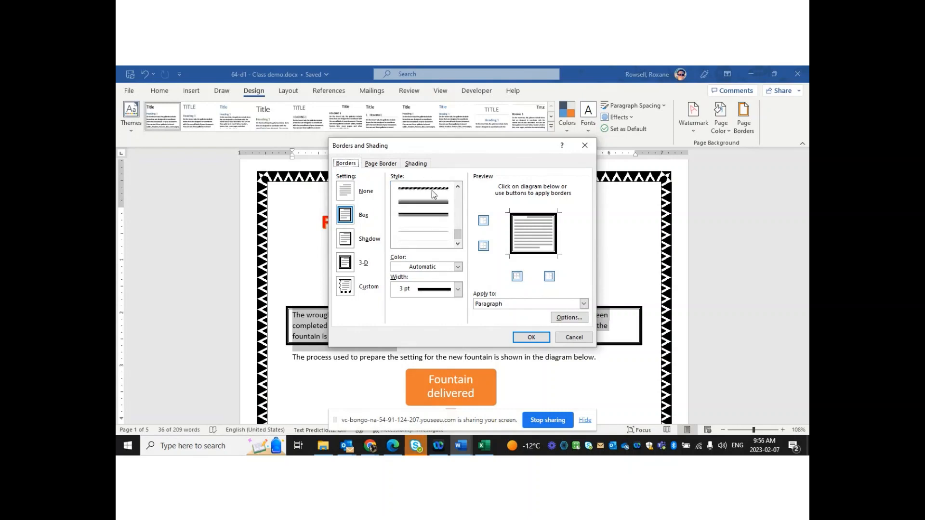
click(431, 189)
click(458, 266)
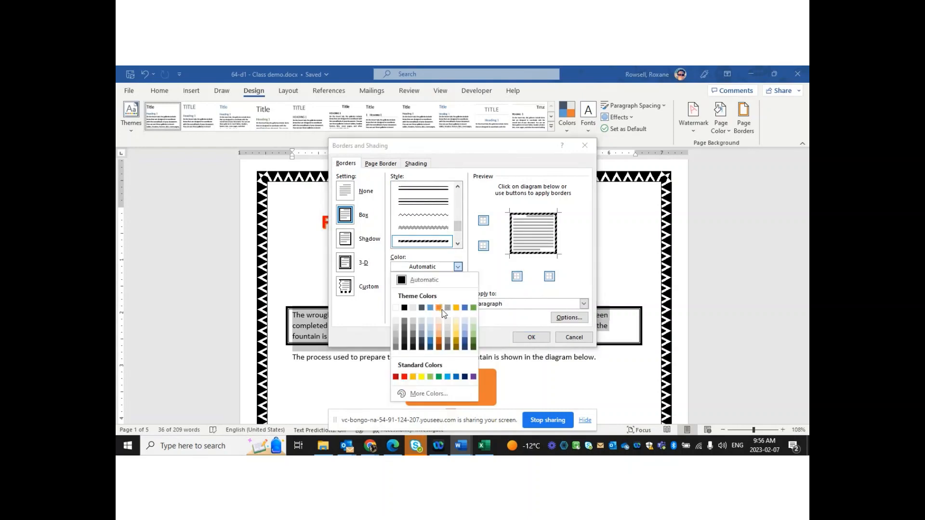
click(421, 308)
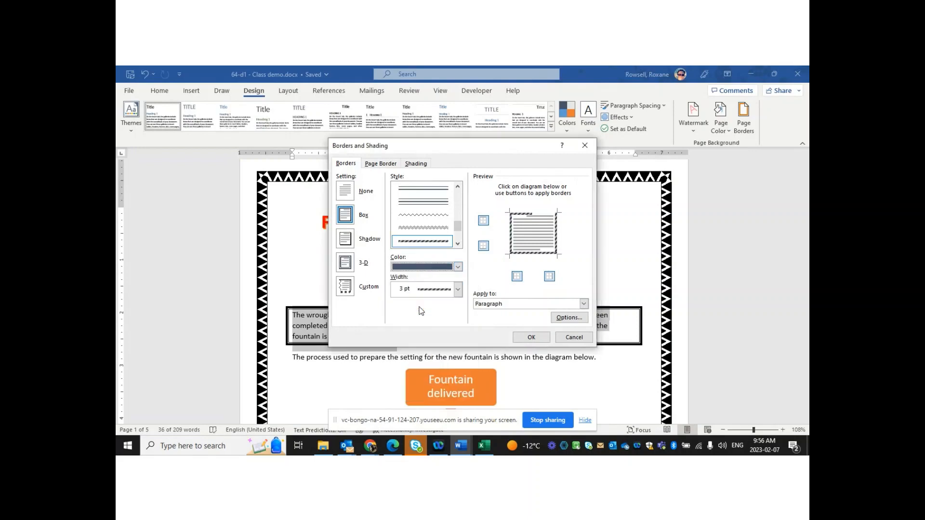
click(458, 289)
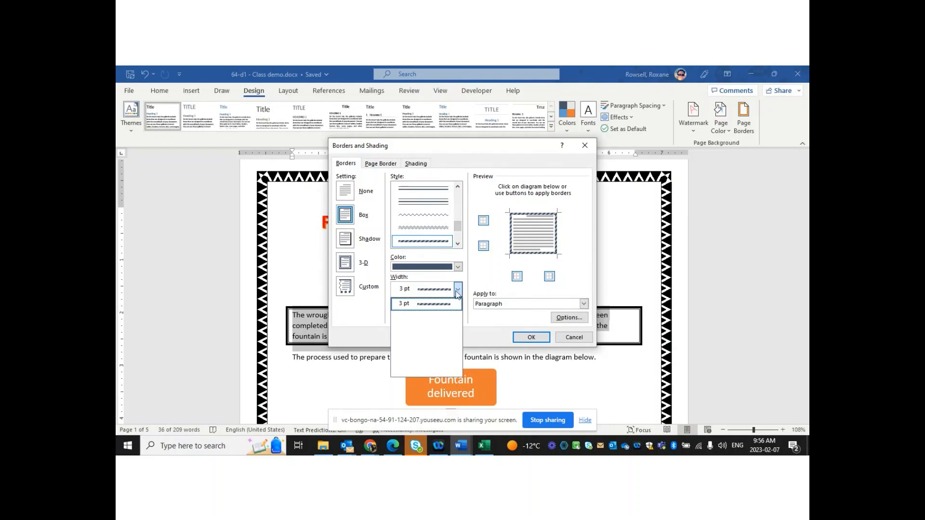
click(457, 292)
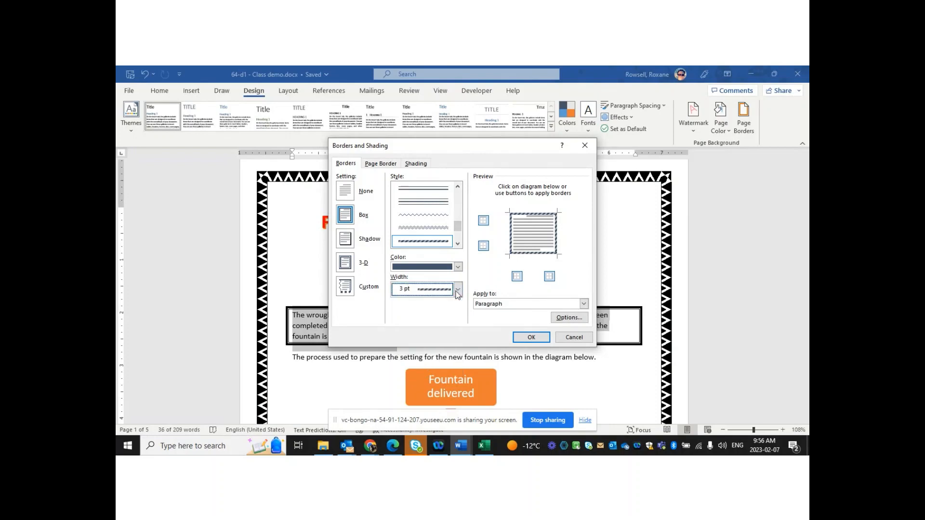
click(531, 337)
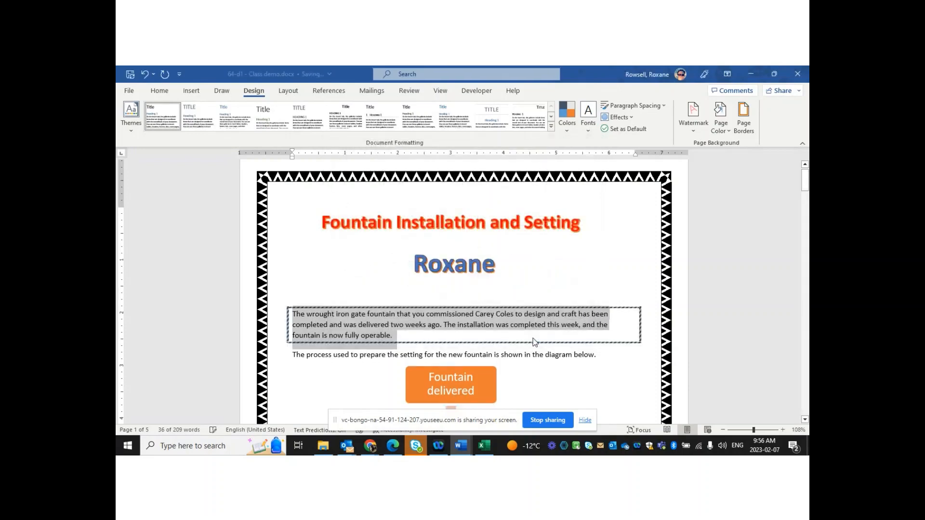
Check the new paragraph border, then show the Page Color palette
click(609, 267)
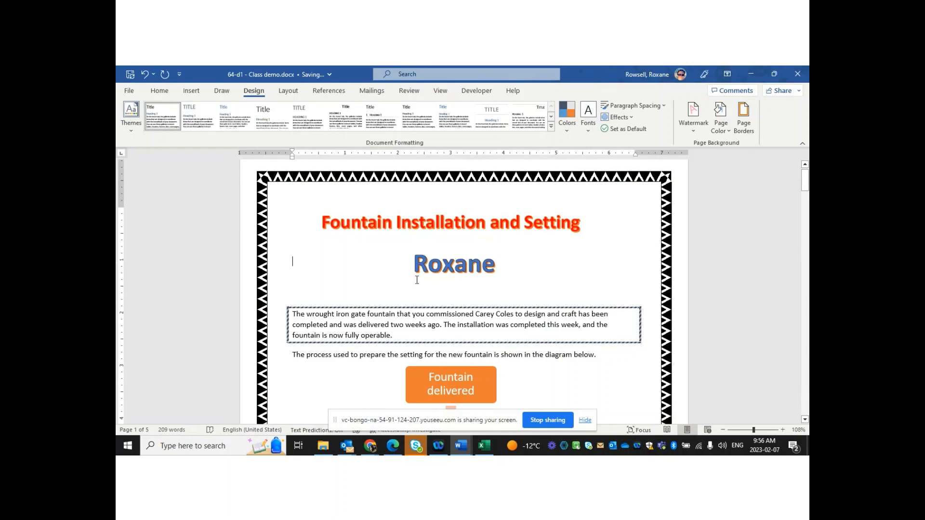
click(725, 126)
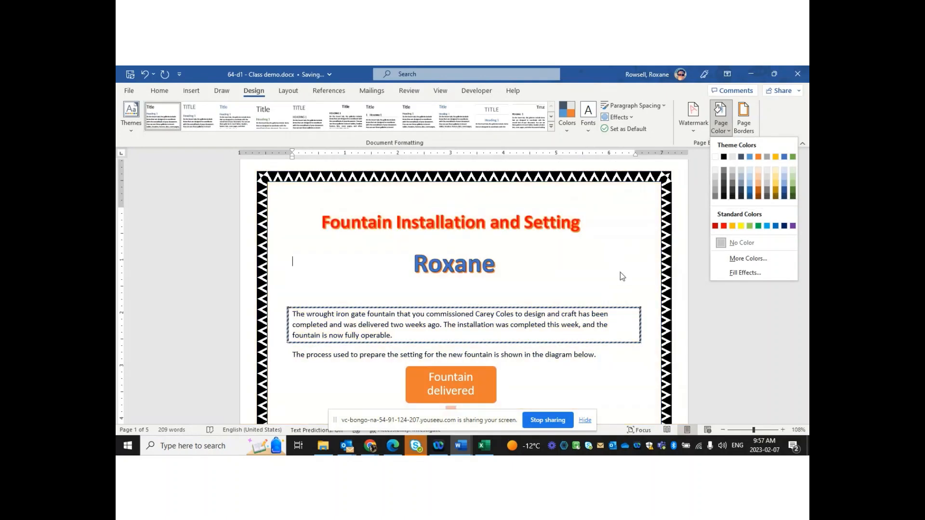
Dismiss the Page Color menu without picking a colour and scroll down through the report
click(621, 273)
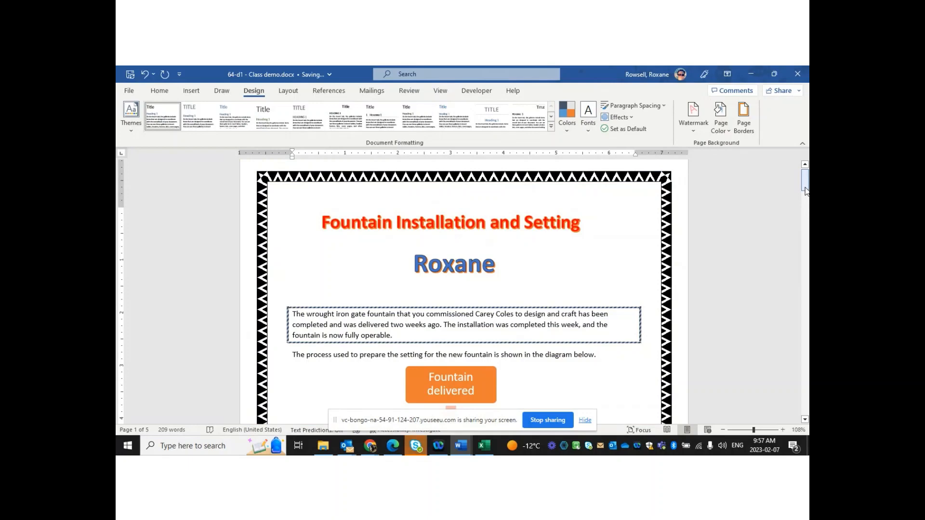
mouse_move(805, 191)
mouse_down()
mouse_move(806, 218)
mouse_move(806, 205)
mouse_up()
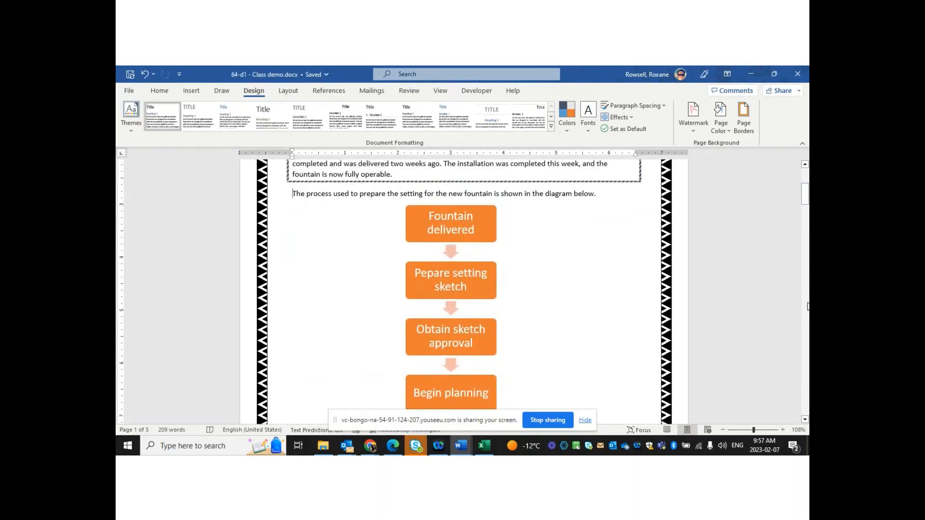
scroll(808, 304, down, 10)
scroll(808, 305, down, 10)
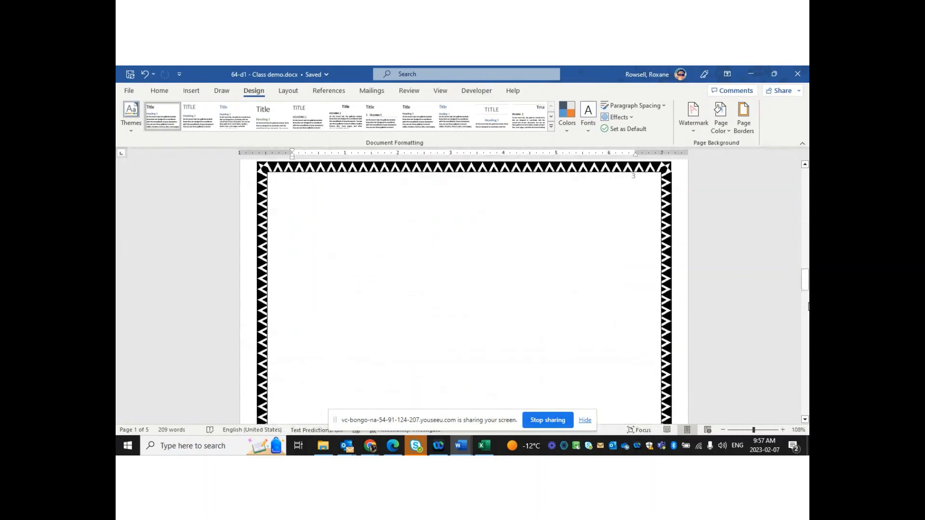
drag(807, 303, 807, 328)
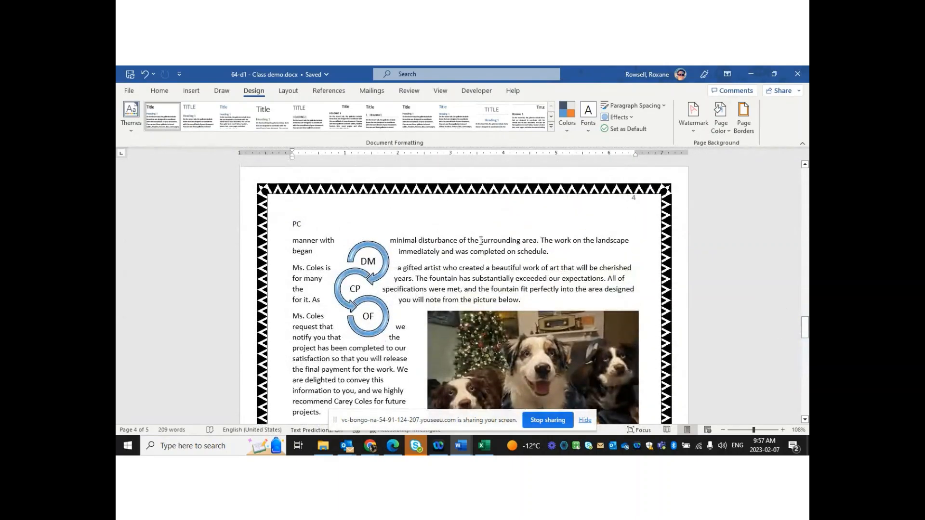
Return to page 1 and select the opening paragraph's text
click(806, 183)
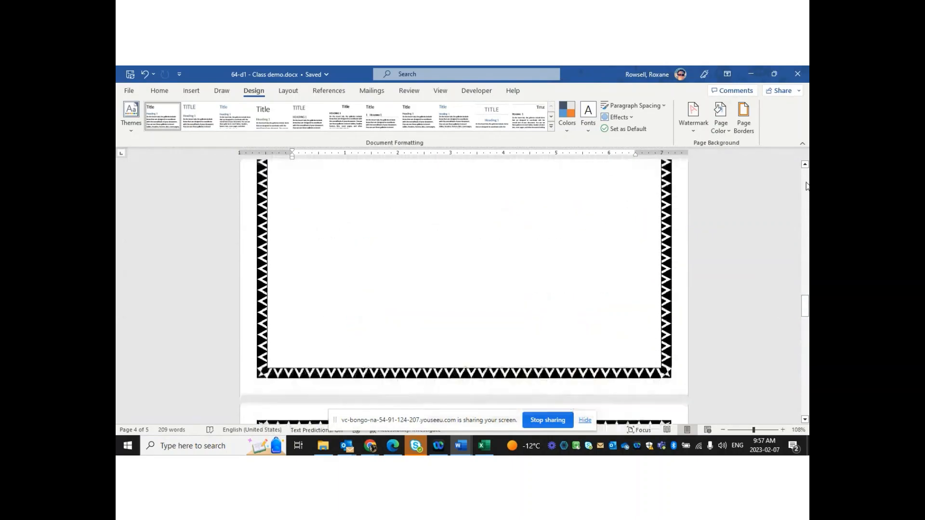
click(806, 182)
click(806, 182)
click(806, 182)
click(806, 182)
click(805, 186)
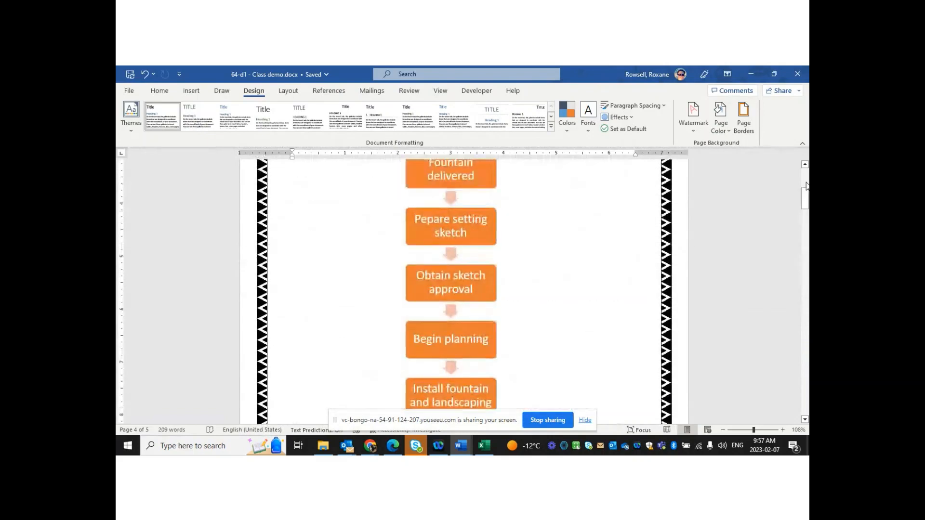
click(806, 195)
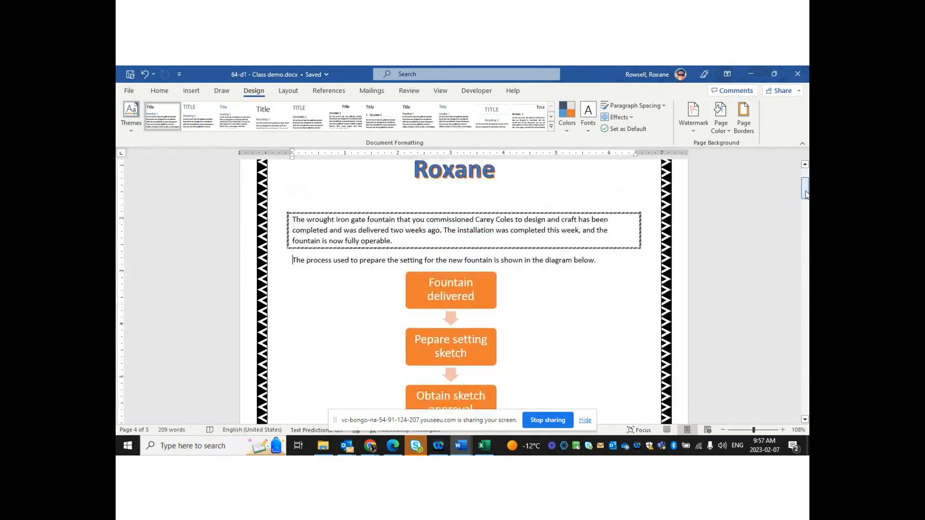
double_click(519, 220)
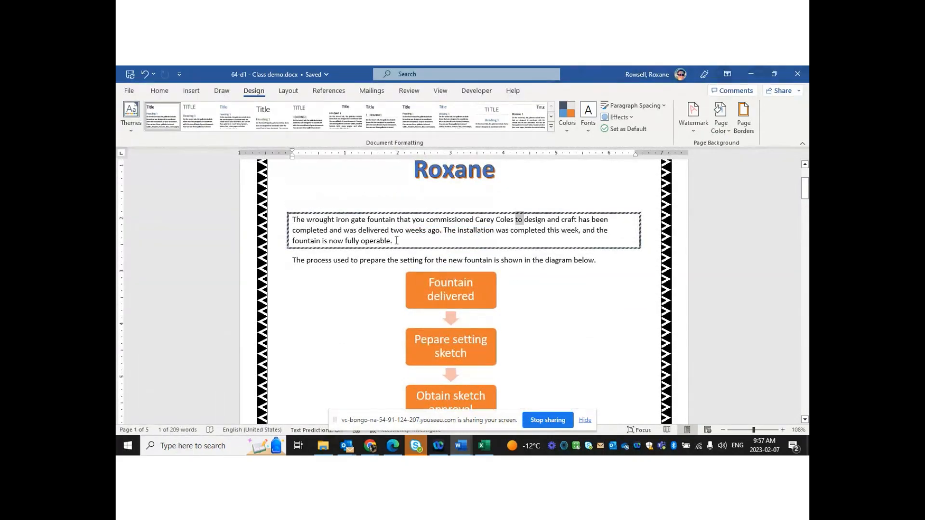
drag(391, 240, 336, 219)
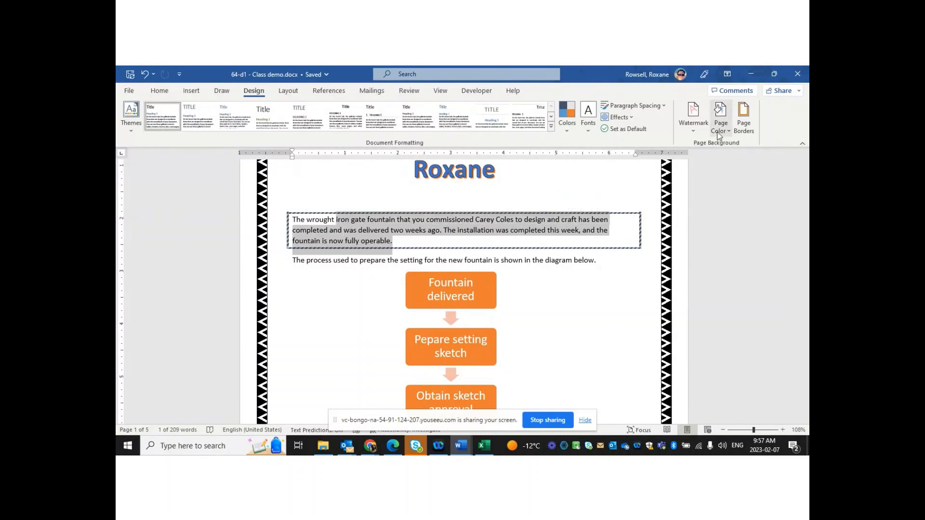
Set the text border to None in Borders and Shading
click(745, 120)
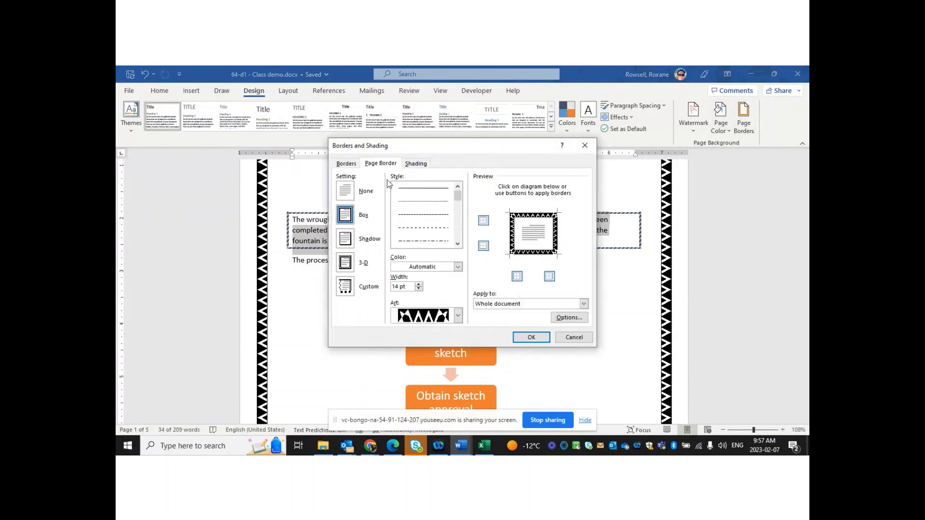
click(346, 163)
click(351, 187)
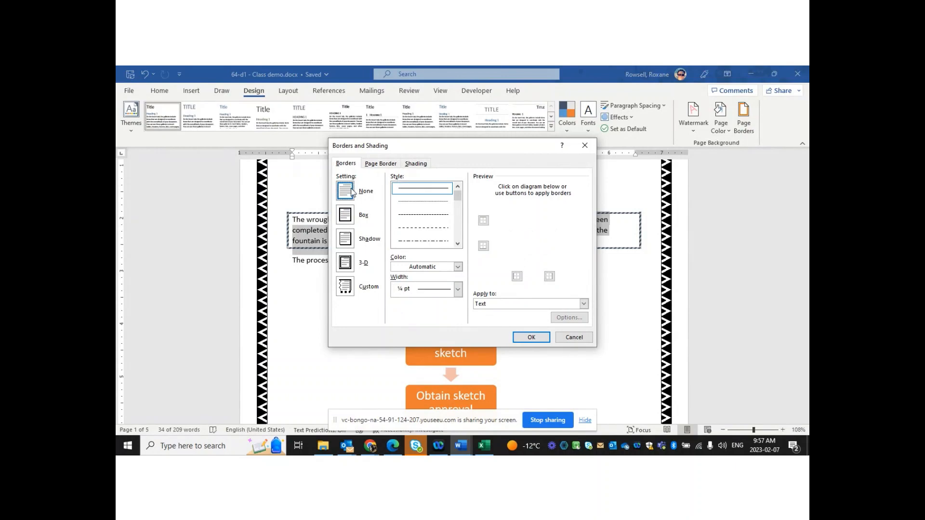
click(339, 185)
click(525, 337)
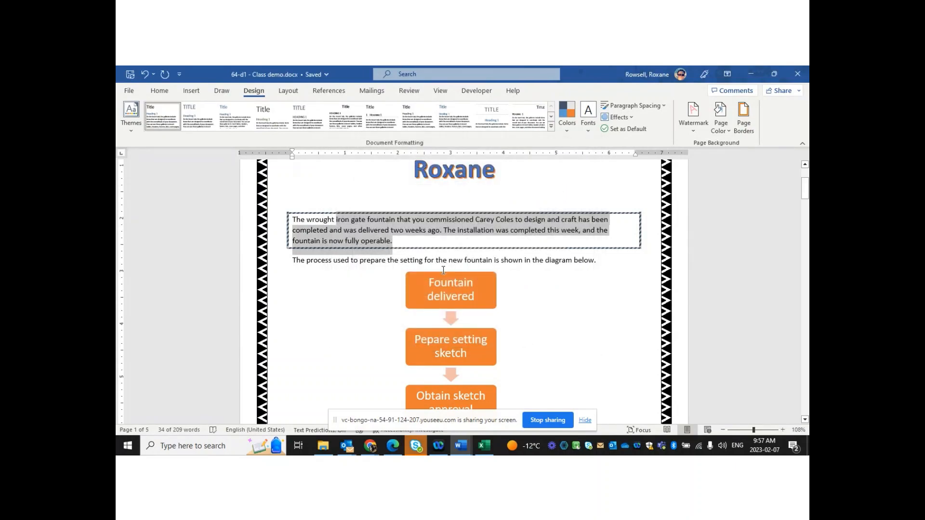
Select the first paragraph and set the zigzag art page border to None
click(397, 238)
drag(396, 238, 291, 220)
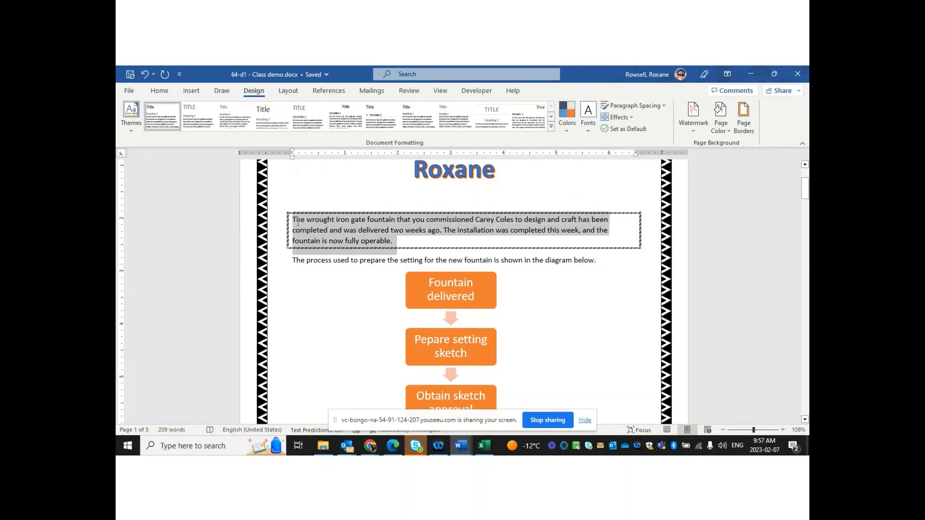
click(744, 114)
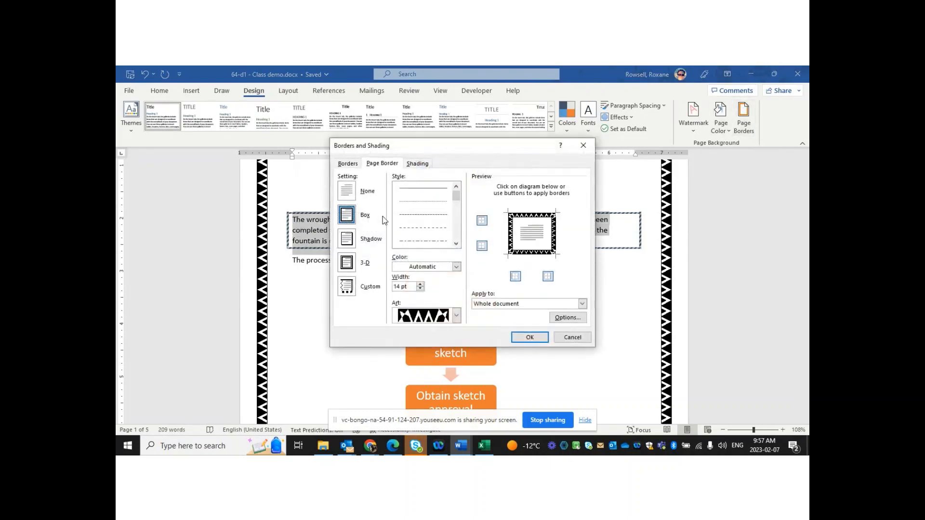
click(346, 191)
click(531, 340)
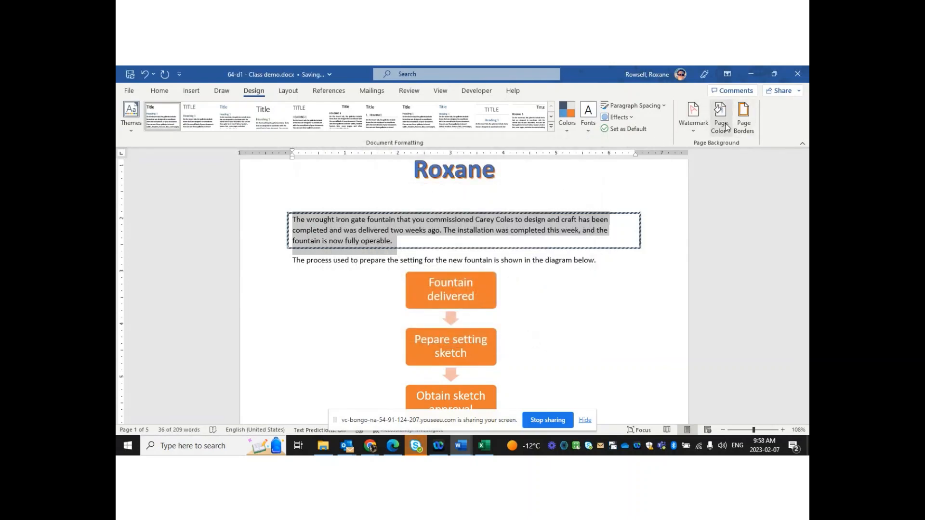
Set the first paragraph's dashed box border to None
click(744, 123)
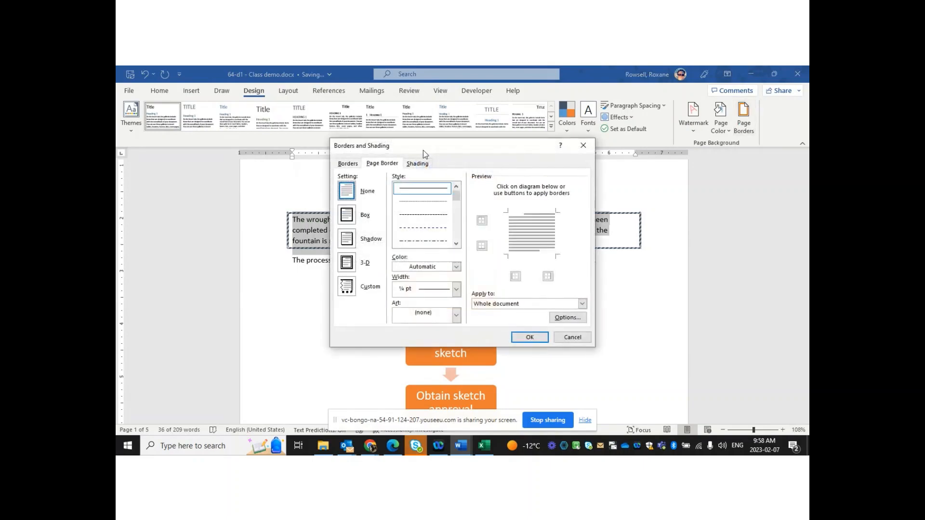
click(348, 164)
click(354, 192)
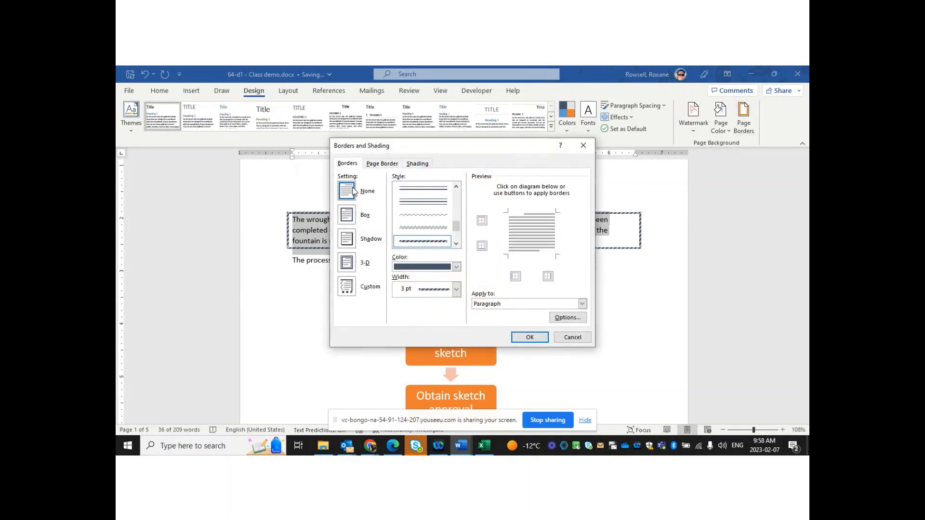
click(530, 338)
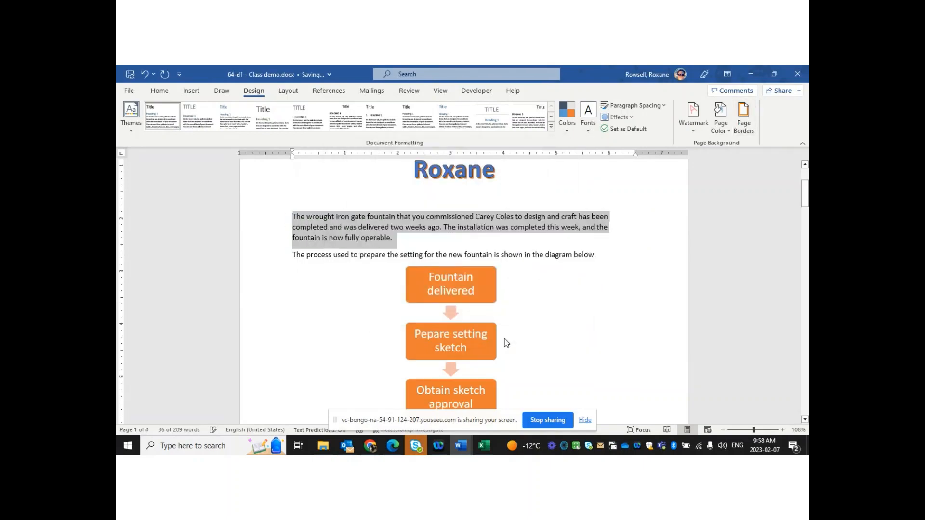
click(501, 260)
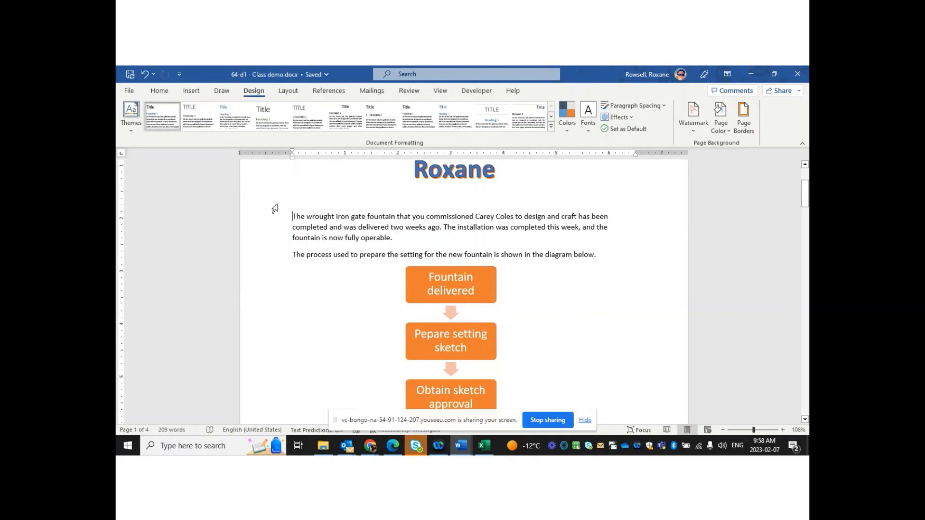
Give the first paragraph a Dropped drop cap with Lines to drop set to 1
click(191, 91)
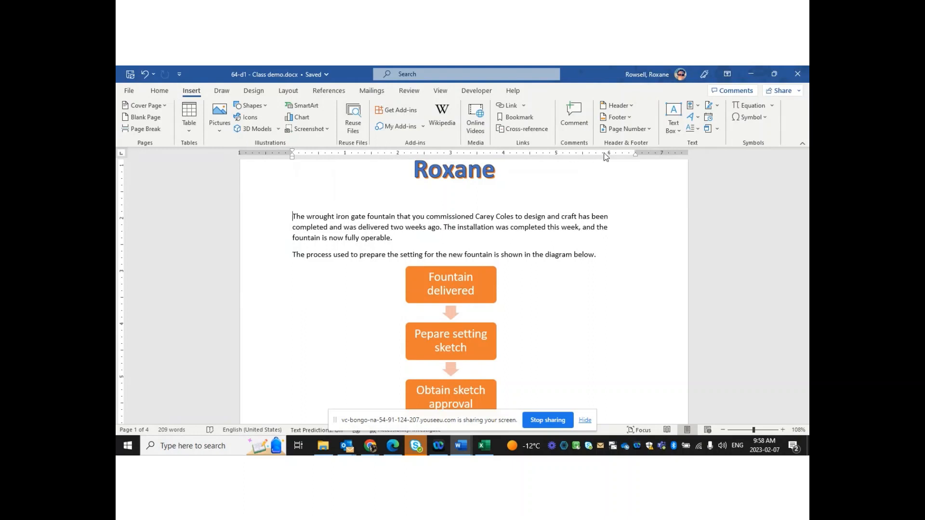
click(700, 130)
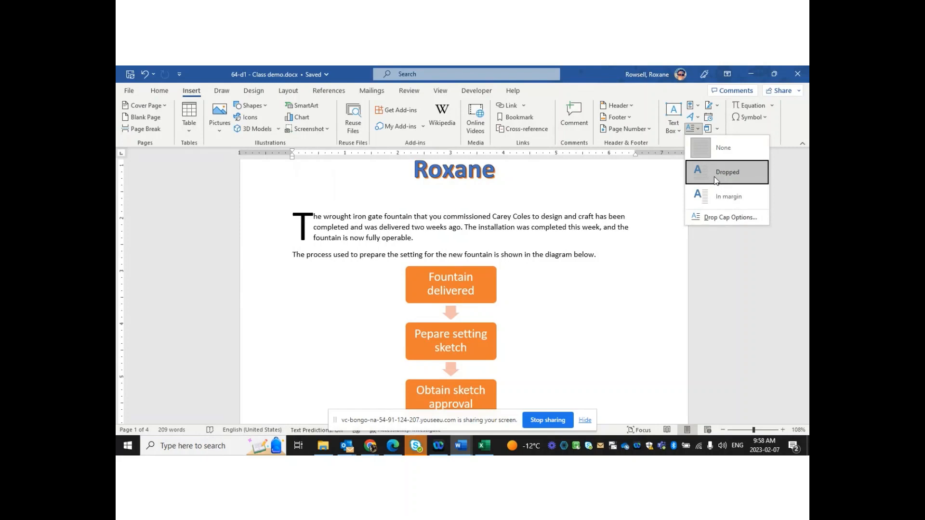
click(721, 219)
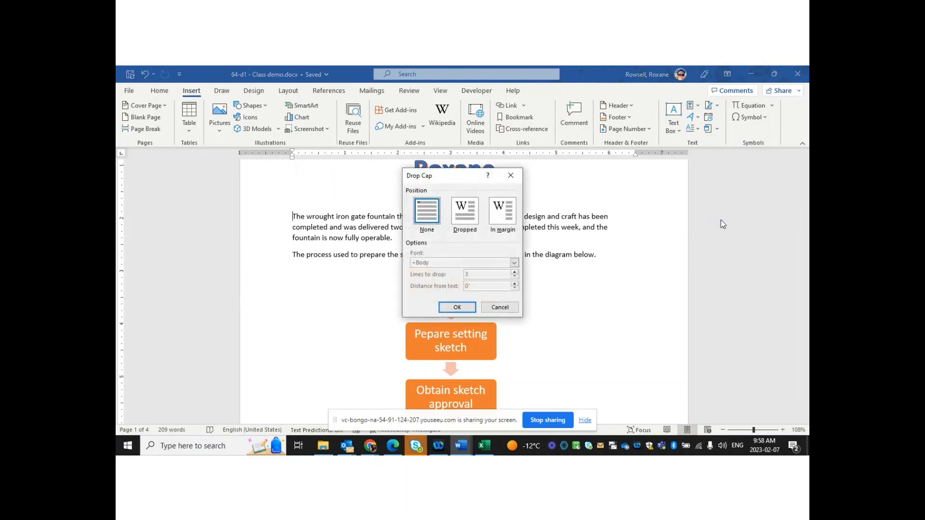
click(462, 216)
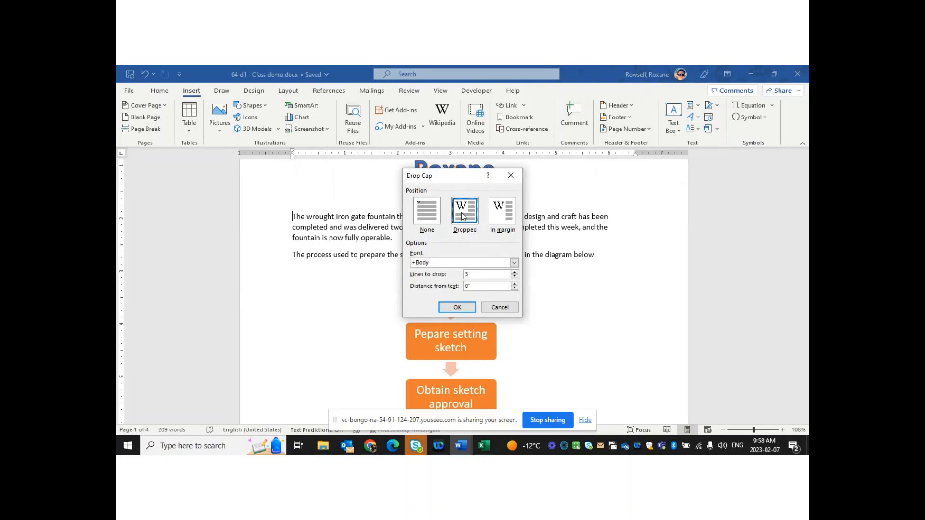
click(514, 279)
click(514, 278)
click(515, 278)
click(457, 307)
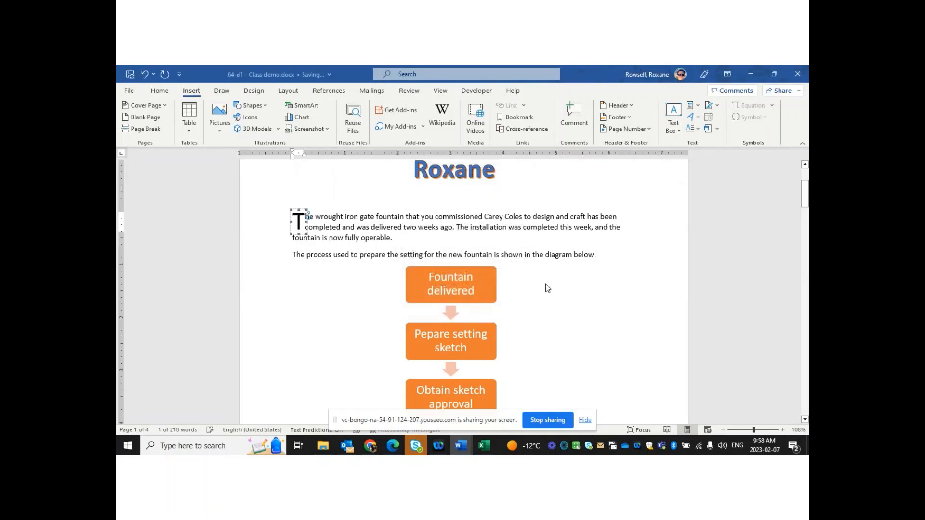
Insert blank lines after 'operable.' at the end of the first paragraph
click(614, 256)
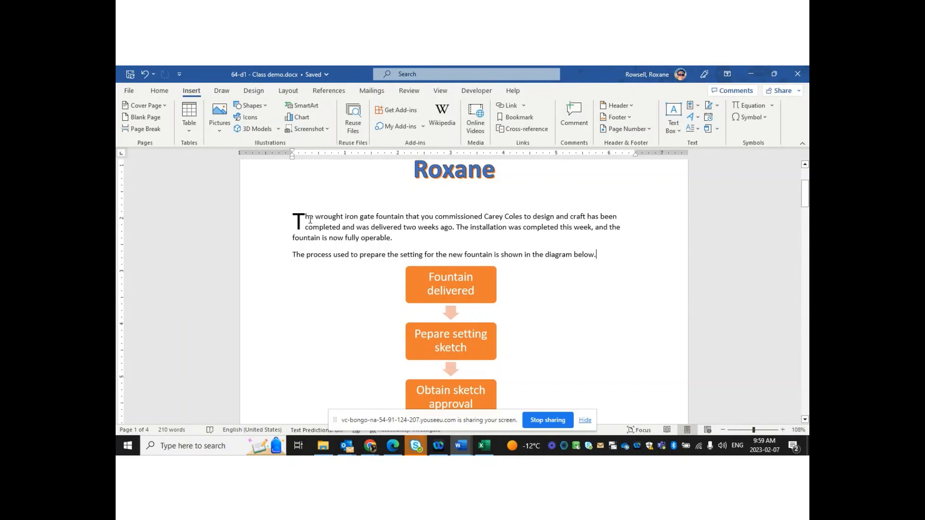
click(473, 242)
key(Return)
key(Return)
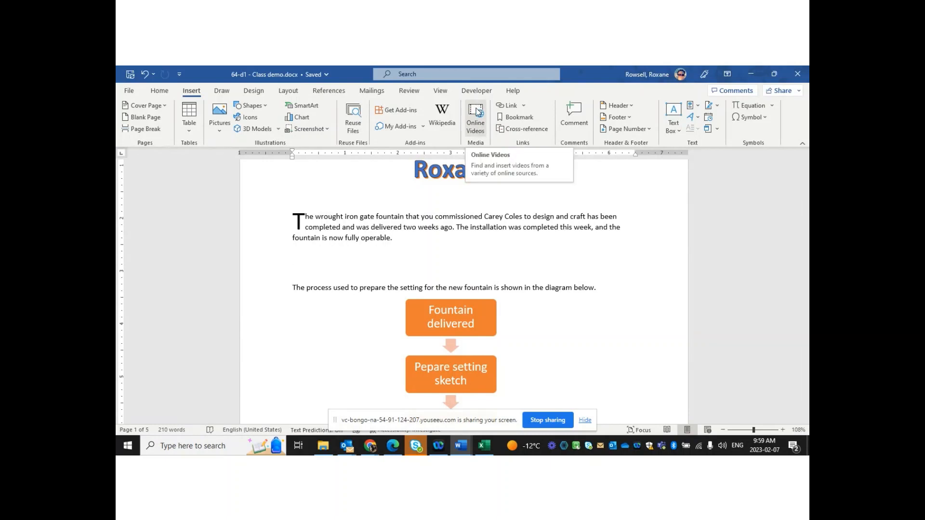
Open the Online Videos 'Insert a video' dialog, then switch to Chrome to find a video
click(478, 126)
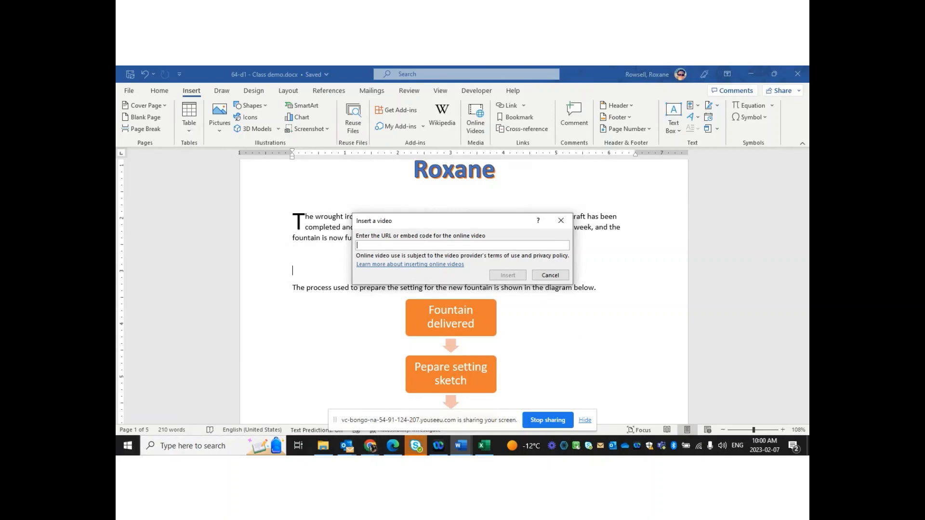
key(alt+Tab)
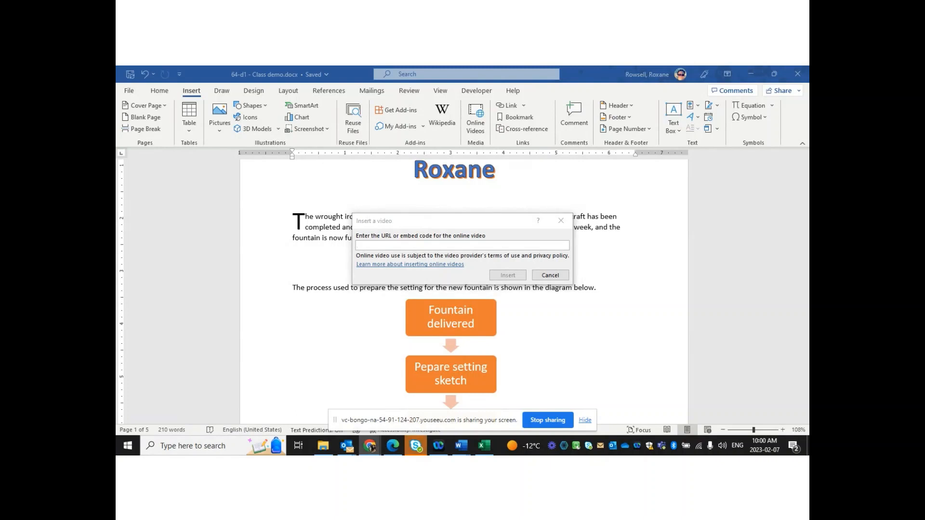
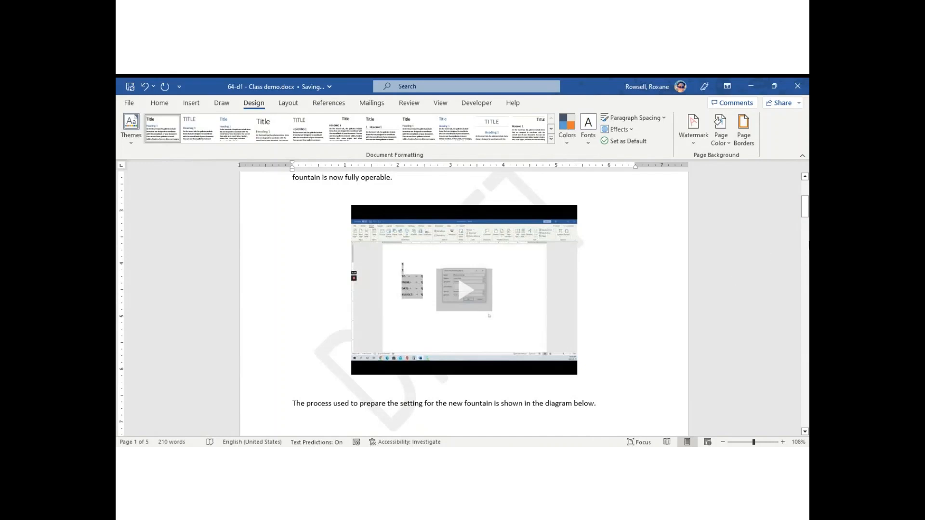
Swap the DRAFT watermark for a custom text watermark of the author's name, then select the embedded video
click(694, 129)
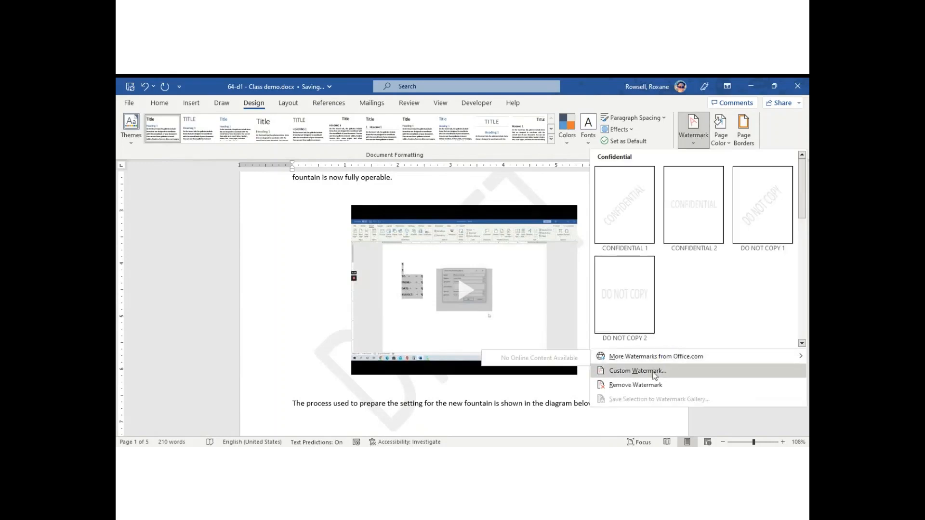
click(654, 384)
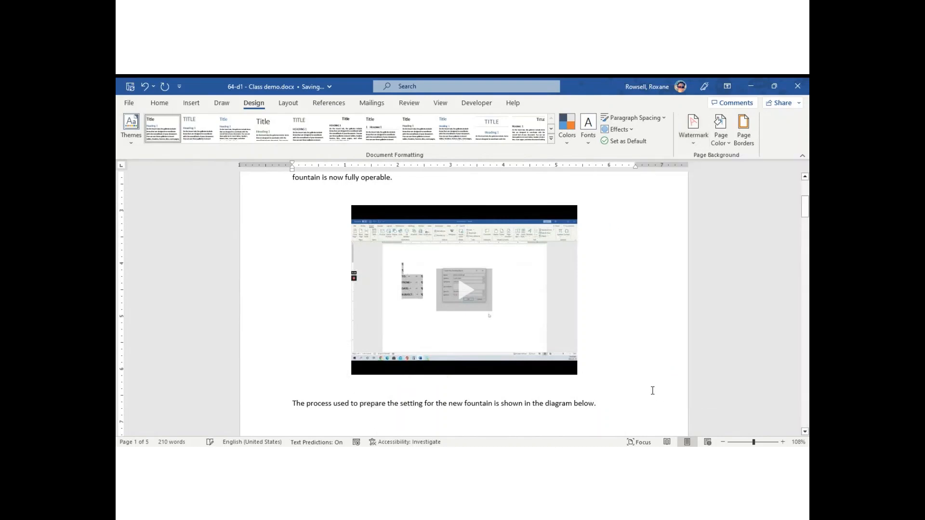
click(696, 142)
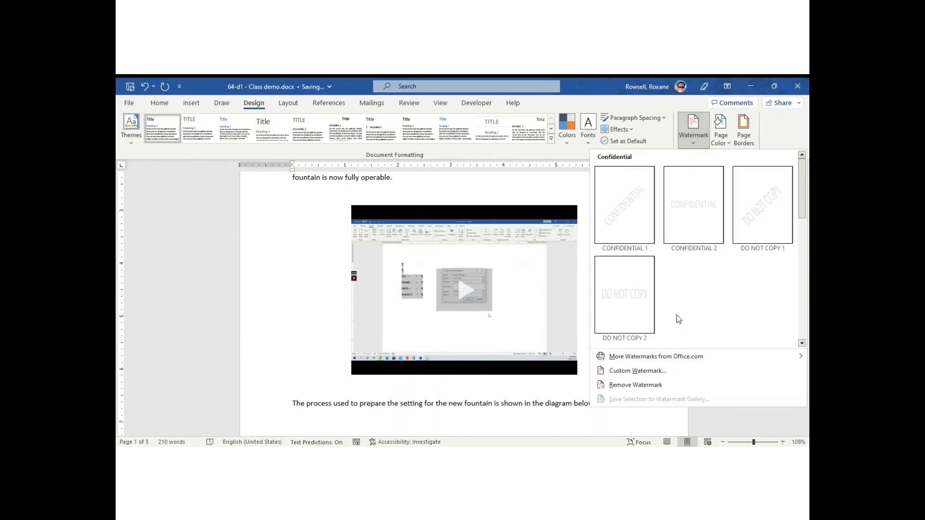
click(658, 370)
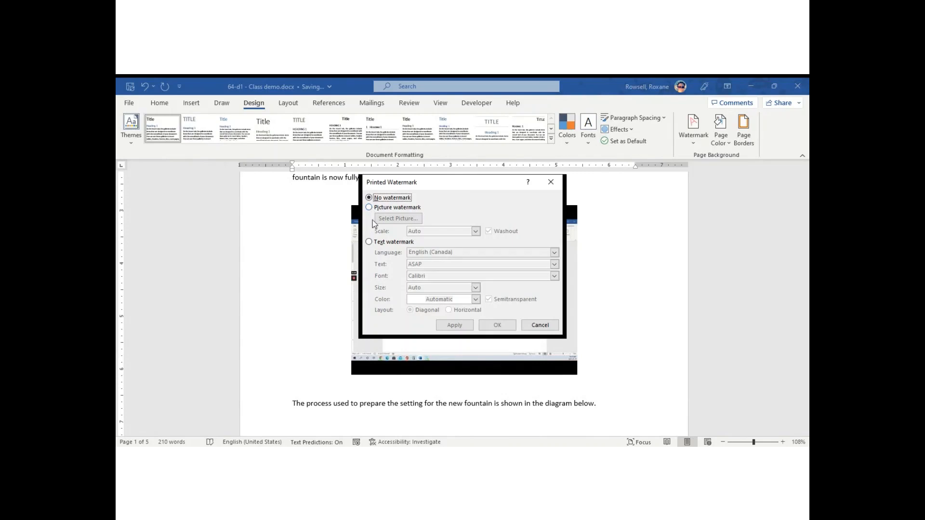
click(369, 242)
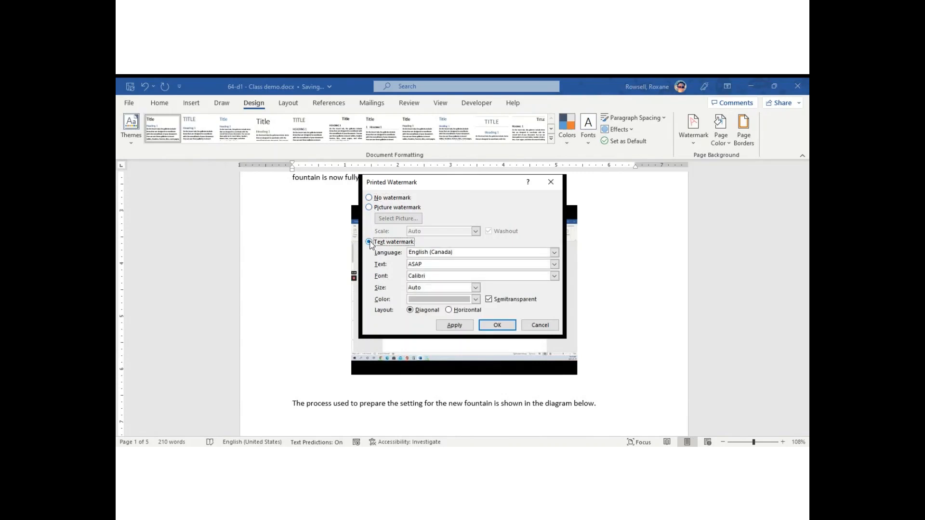
click(440, 268)
key(BackSpace)
key(BackSpace)
key(BackSpace)
key(BackSpace)
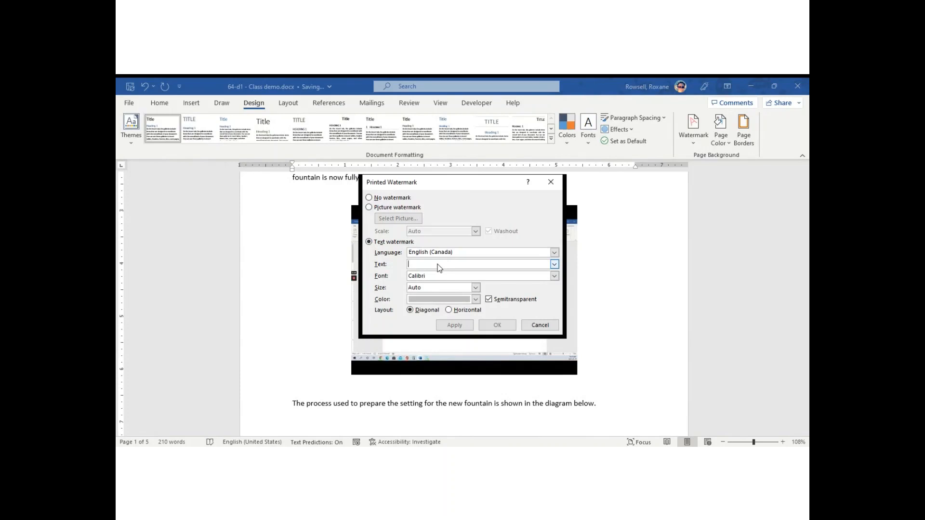
text(Roxane's Test Doc.)
click(497, 326)
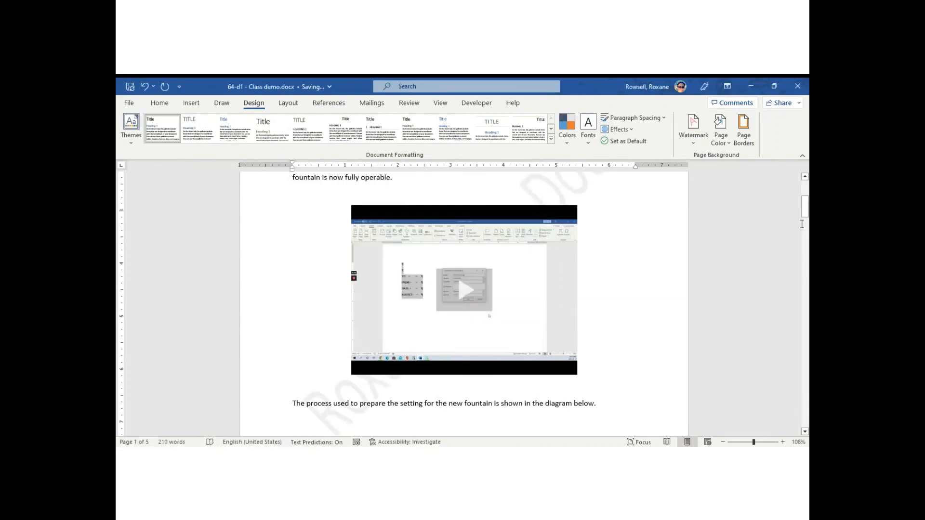
drag(806, 210, 808, 213)
click(556, 308)
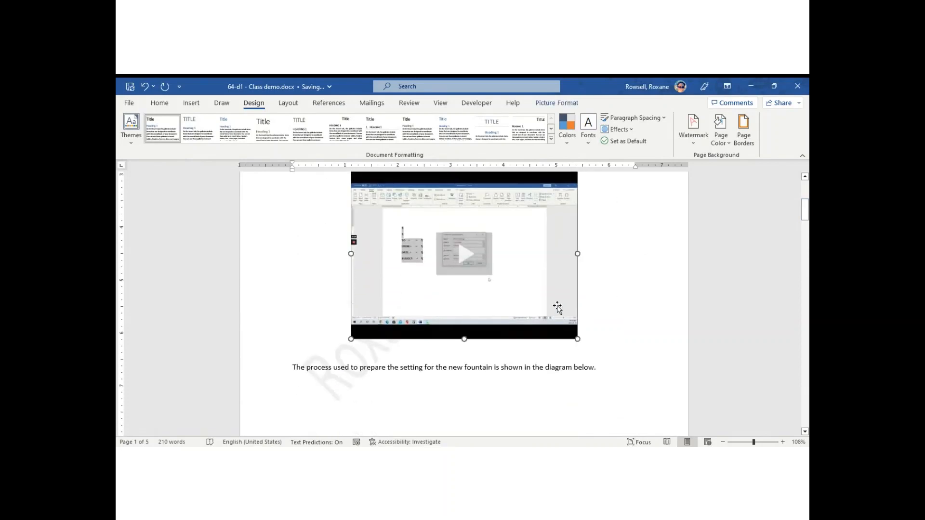
Delete the embedded video and remove the blank space so the flowchart sits under the opening paragraph
key(Delete)
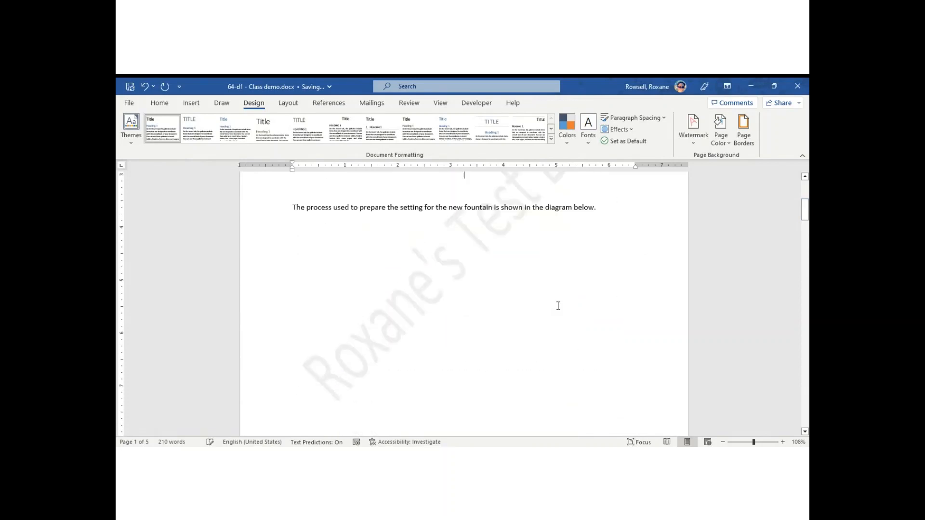
click(582, 347)
click(621, 207)
key(Delete)
scroll(626, 216, up, 1)
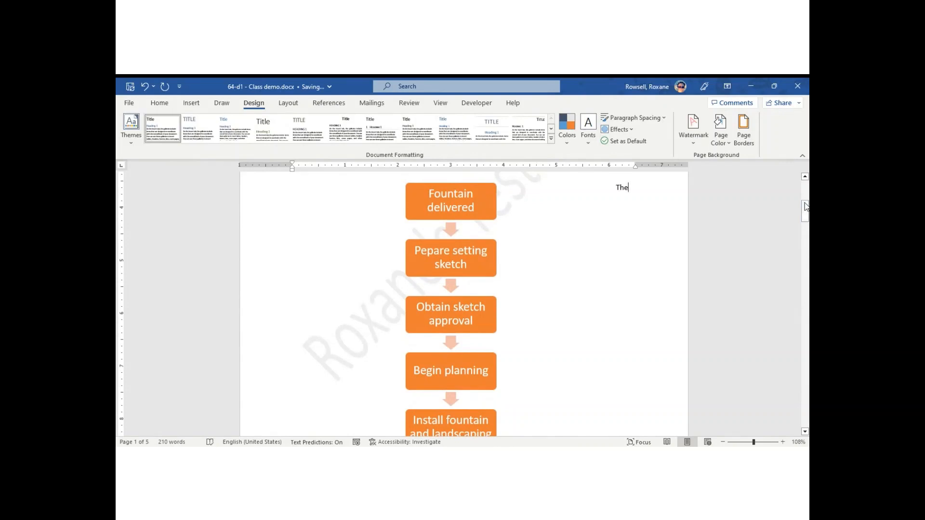
drag(803, 208, 807, 206)
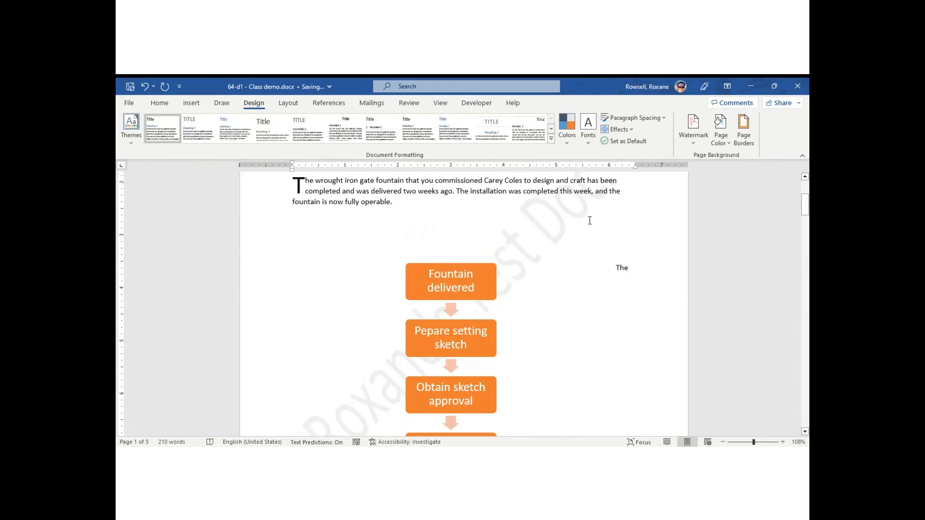
Apply the horizontal ASAP 2 watermark from the watermark gallery
click(692, 143)
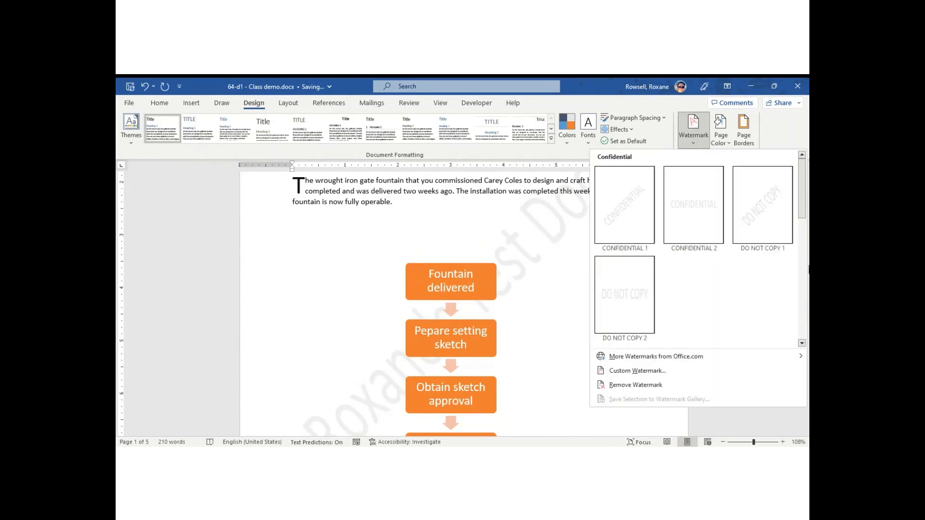
drag(804, 195, 796, 293)
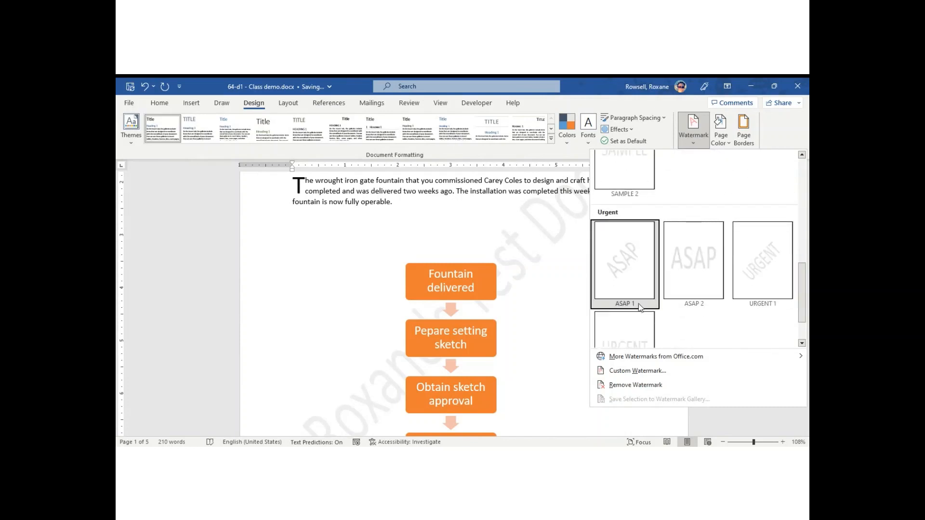
click(693, 260)
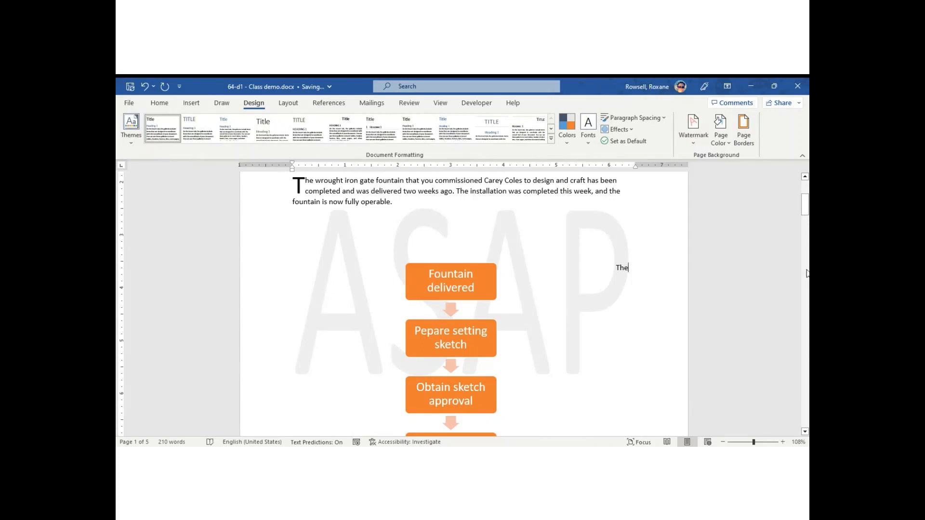
mouse_move(807, 206)
mouse_down()
mouse_move(808, 194)
mouse_move(807, 217)
mouse_move(807, 205)
mouse_up()
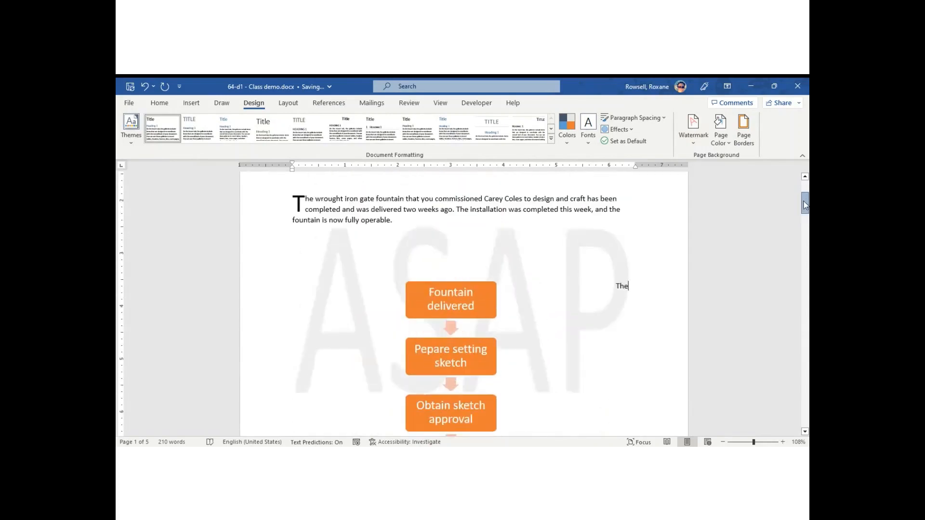
Remove the ASAP watermark so the report has no watermark
click(695, 139)
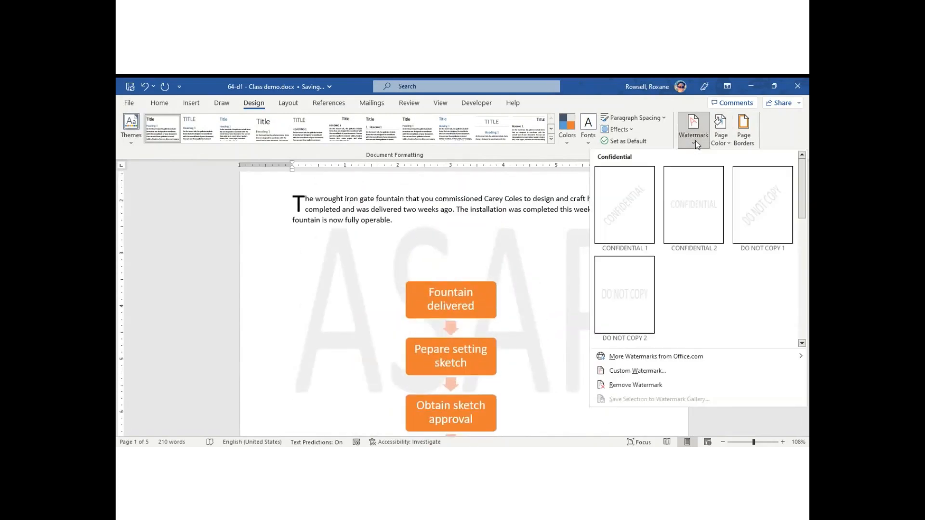
click(617, 386)
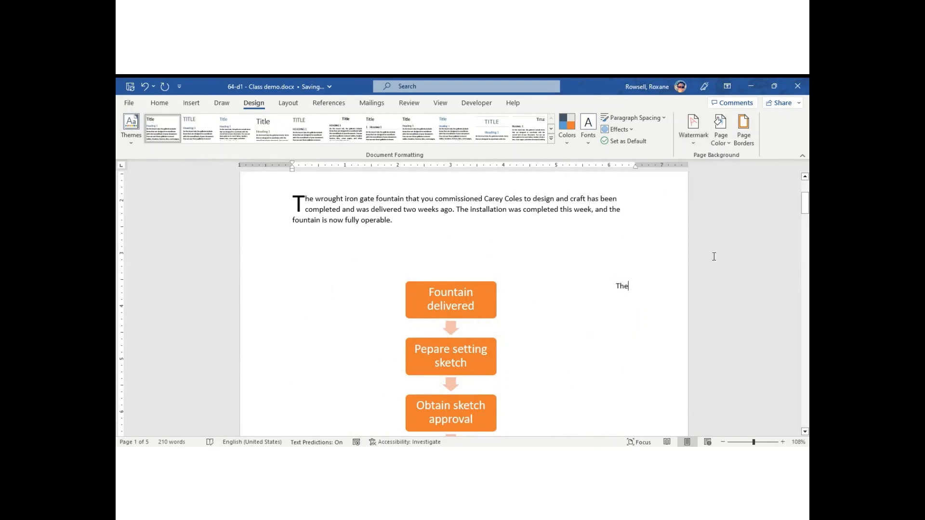
click(693, 143)
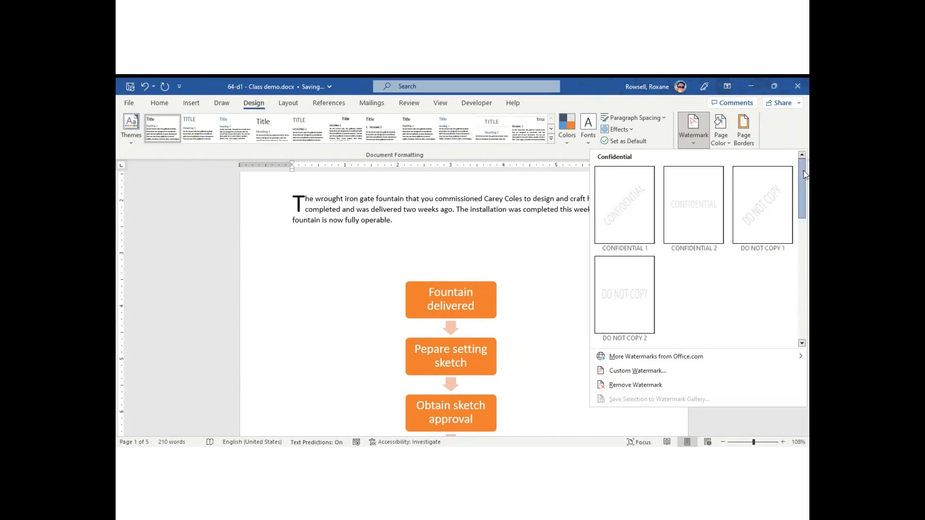
scroll(799, 212, down, 5)
scroll(794, 243, down, 1)
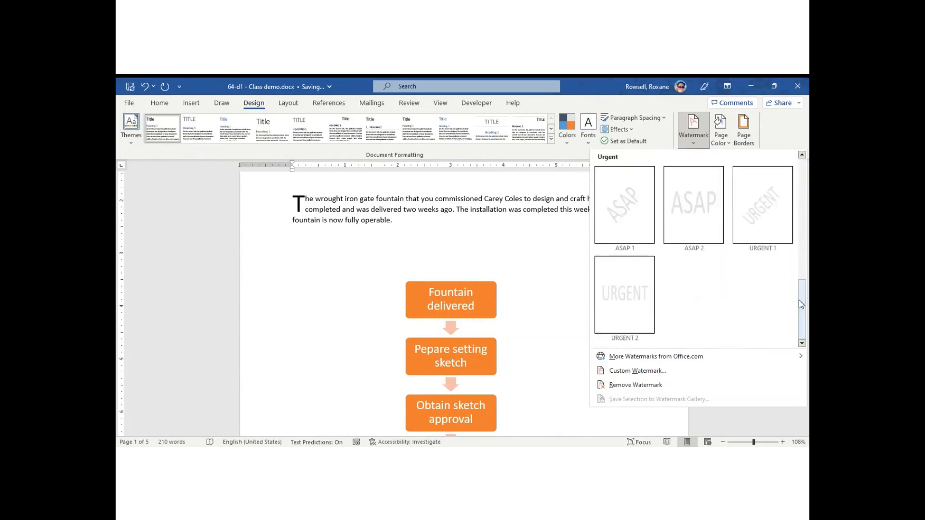
click(692, 143)
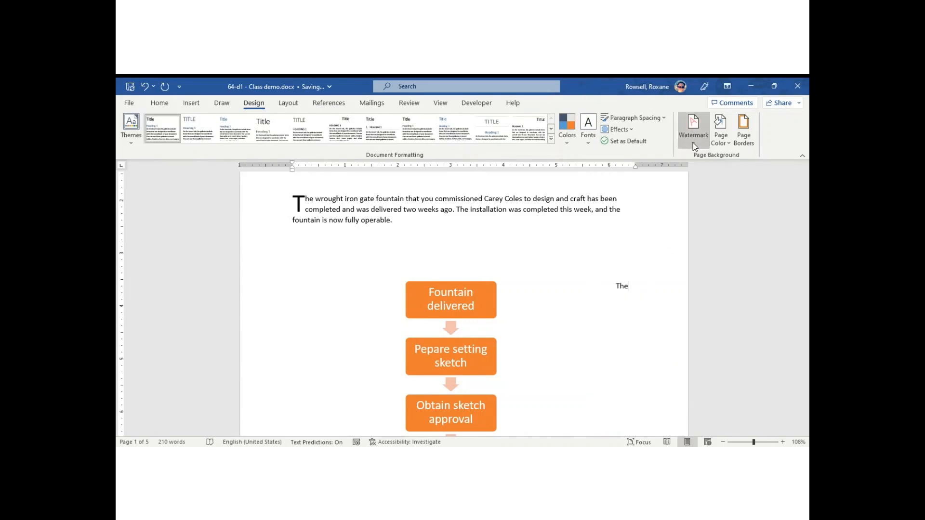
Make the golden retriever photo from a Bing 'dog' search a washed-out picture watermark
click(693, 142)
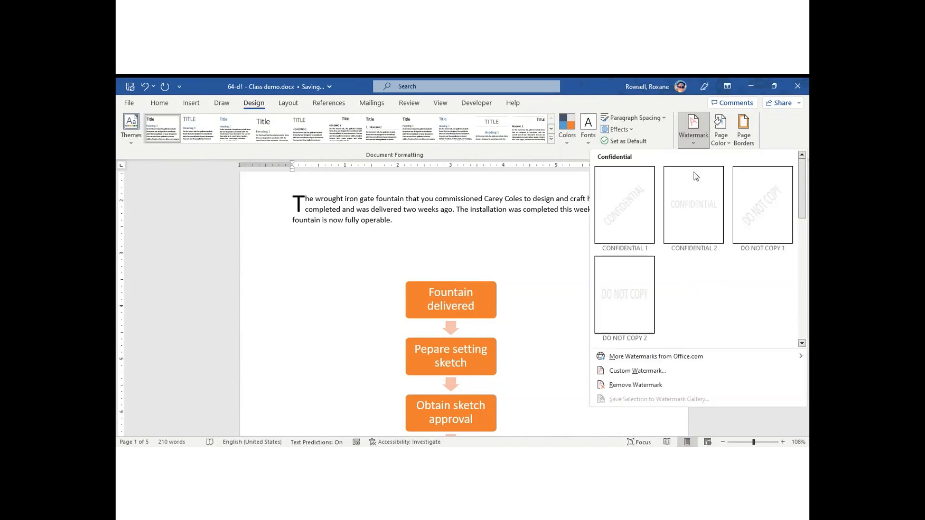
click(637, 371)
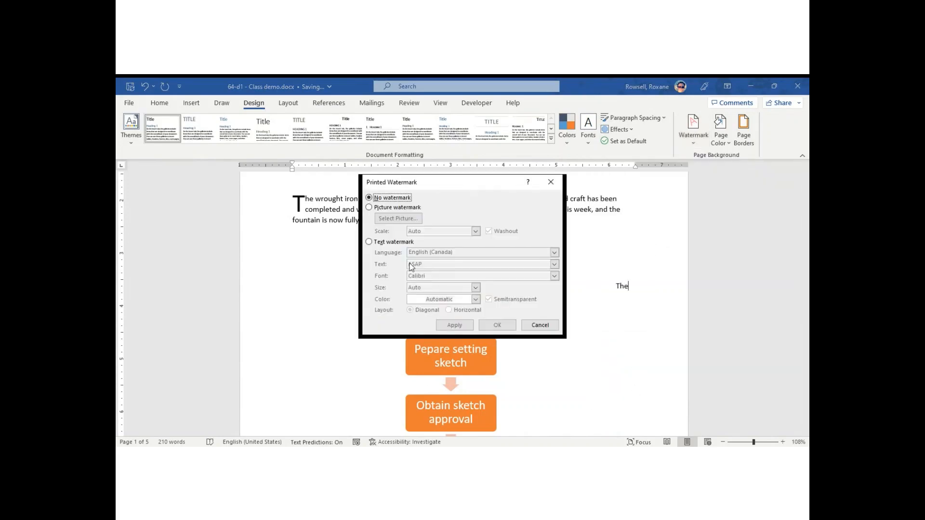
click(380, 208)
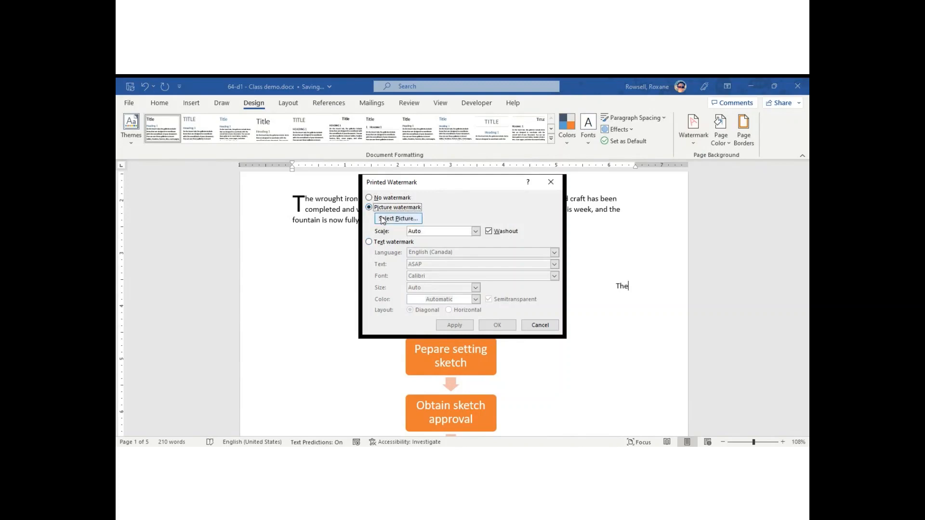
click(398, 219)
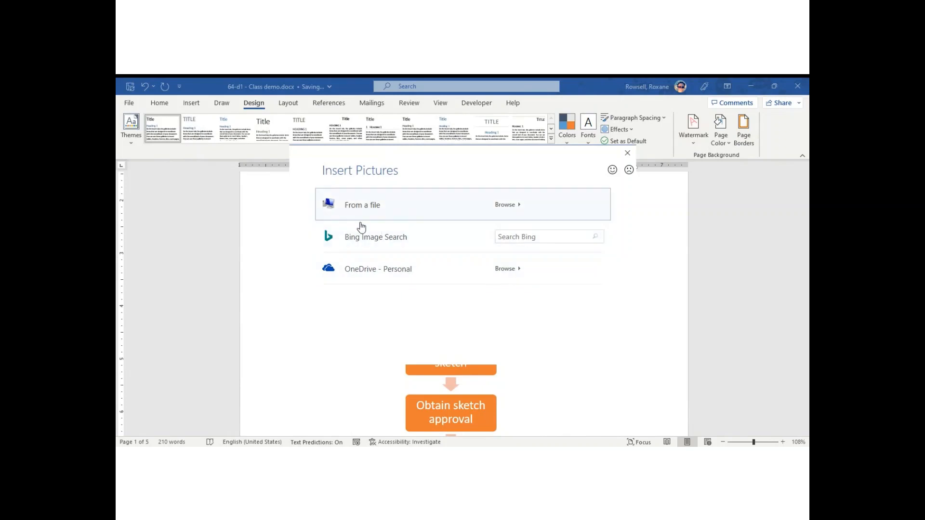
click(532, 238)
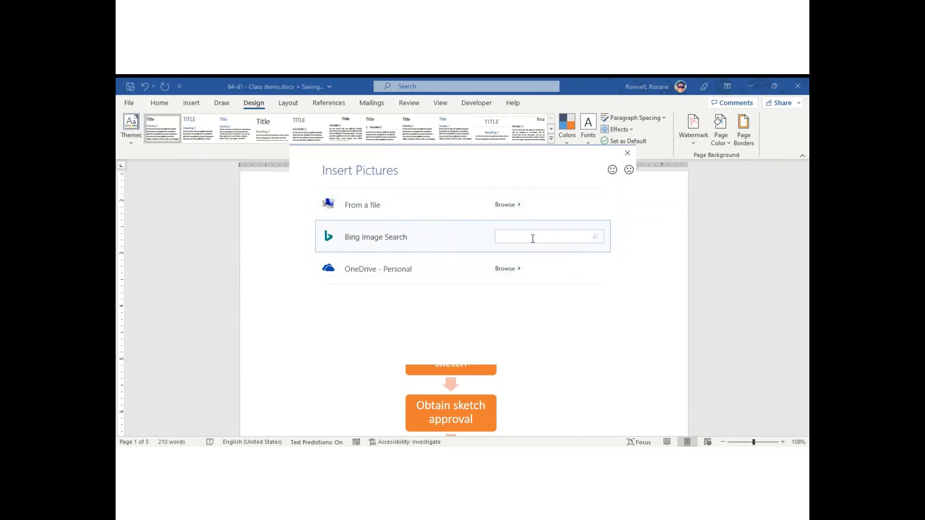
text(dog)
key(Return)
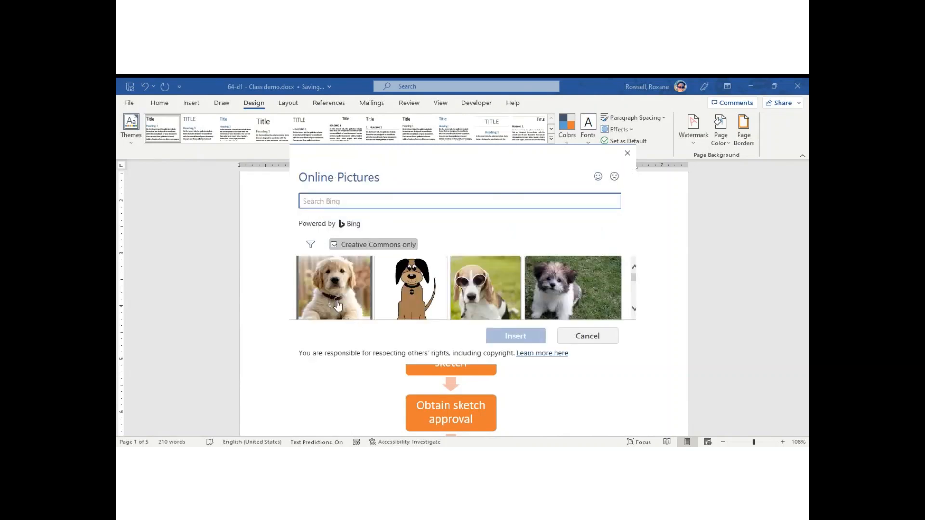
click(408, 313)
click(515, 336)
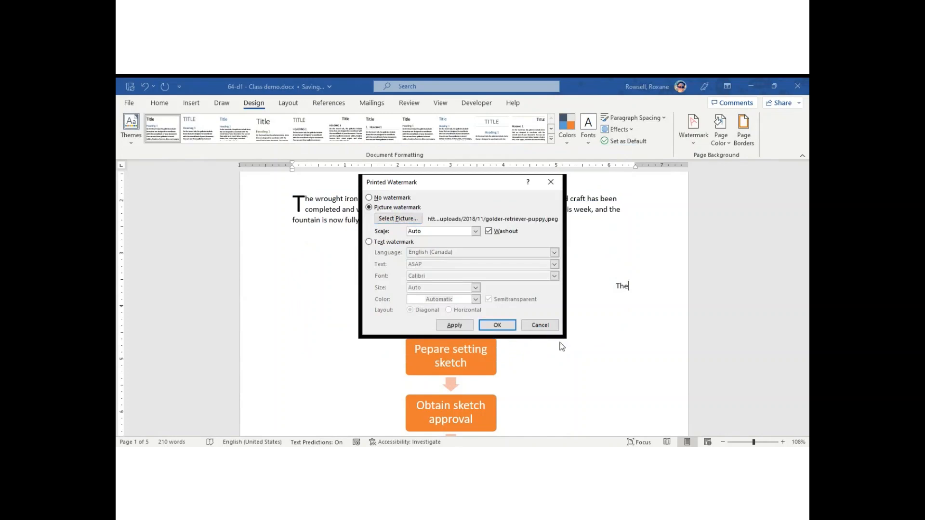
click(451, 325)
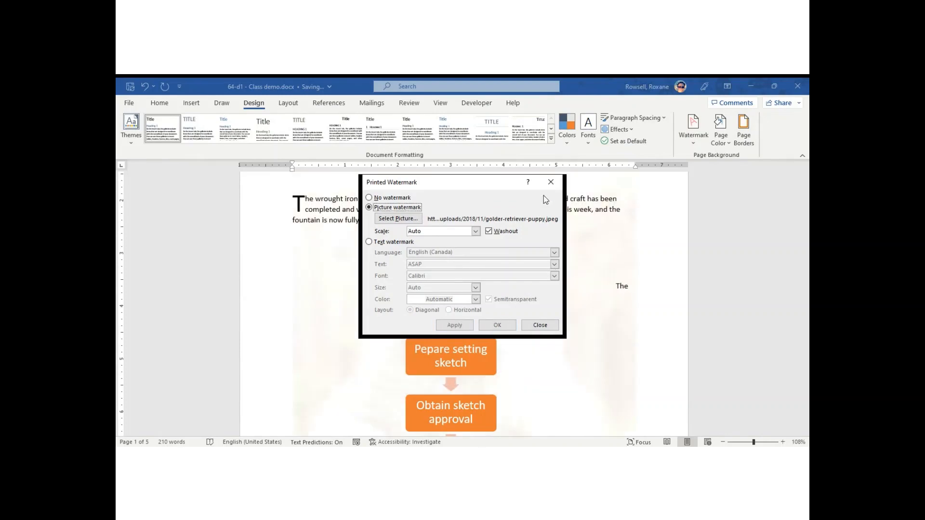
click(553, 183)
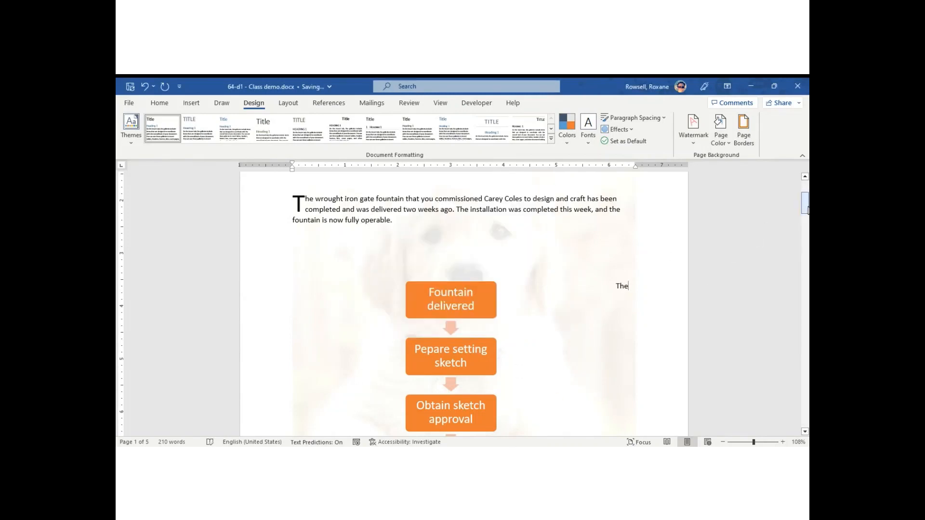
Break the opening paragraph before 'weeks ago' so it starts a new paragraph
mouse_move(808, 210)
mouse_down()
mouse_move(807, 250)
mouse_move(808, 205)
mouse_up()
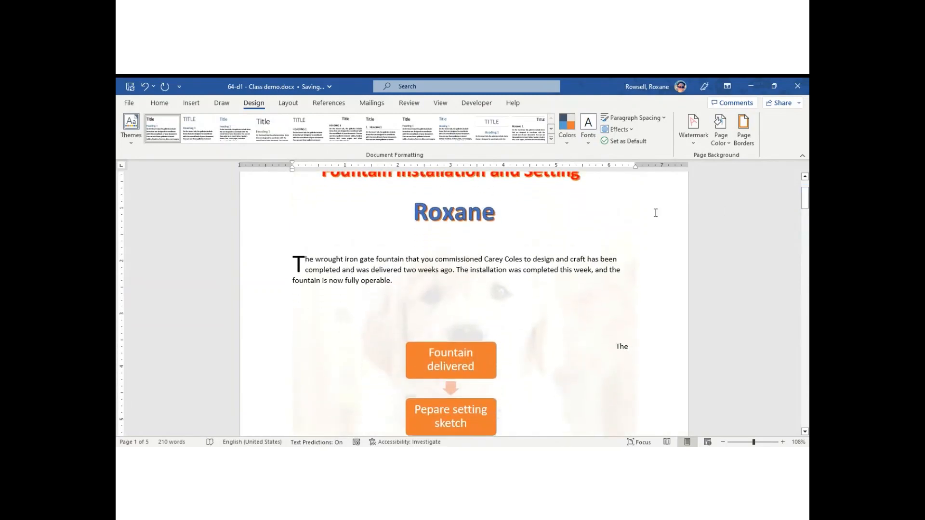
click(419, 273)
key(Return)
key(Return)
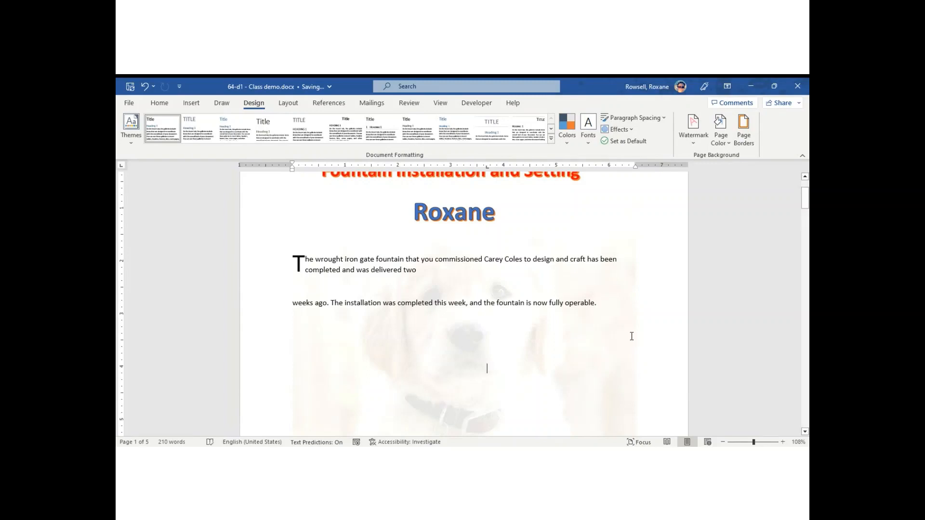
Fill the page background with the Water droplets texture
click(722, 139)
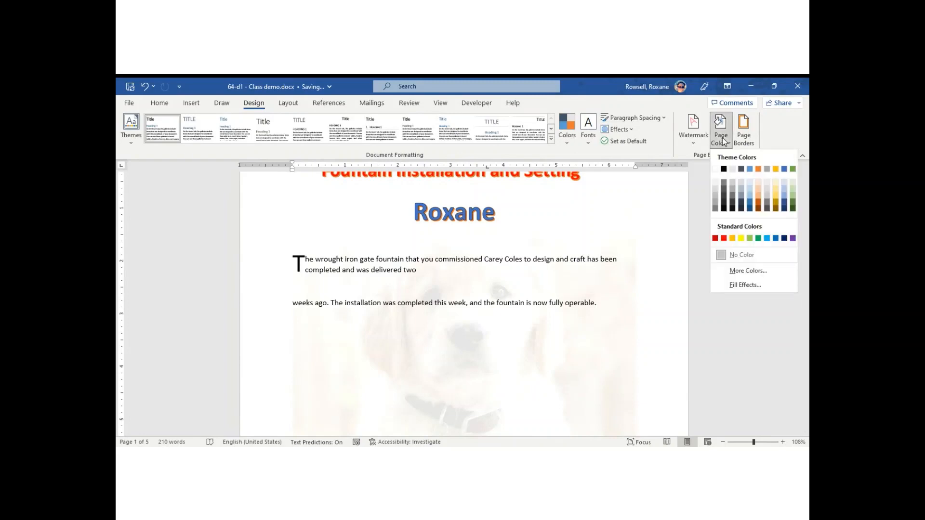
right_click(749, 285)
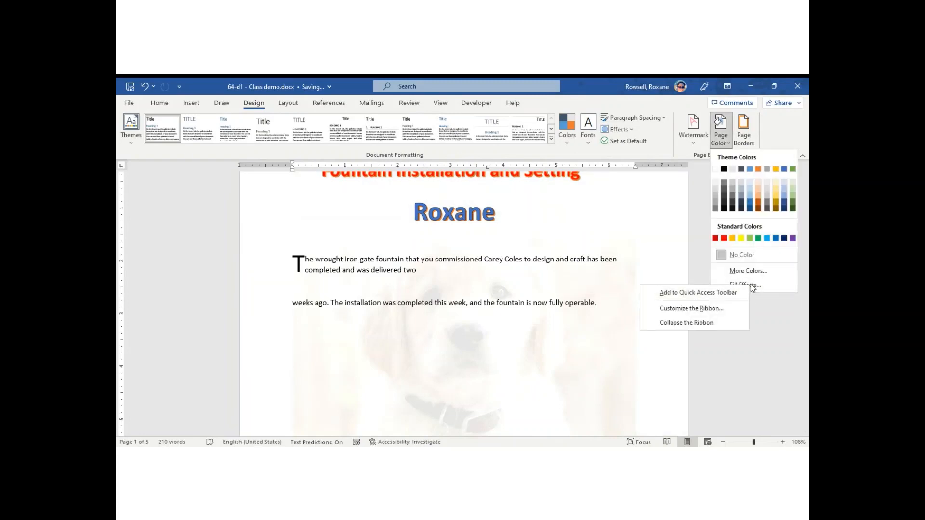
click(750, 284)
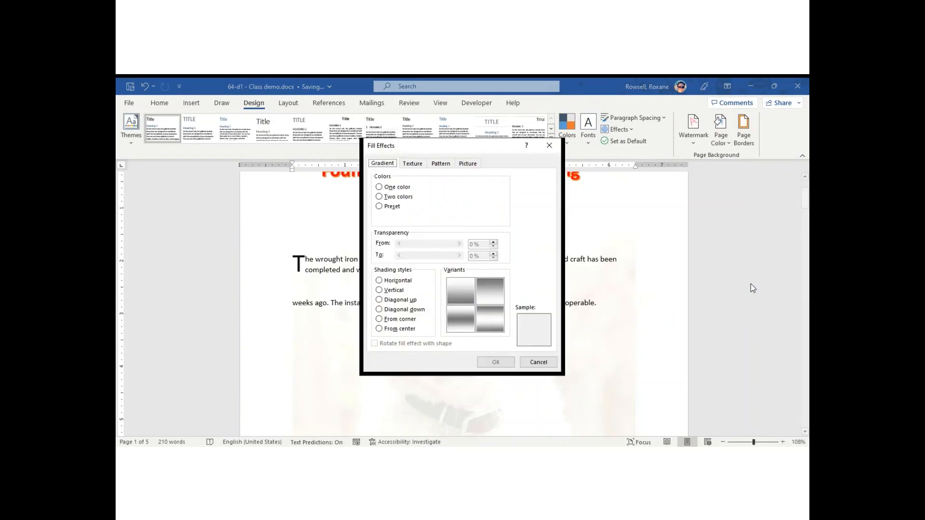
click(412, 163)
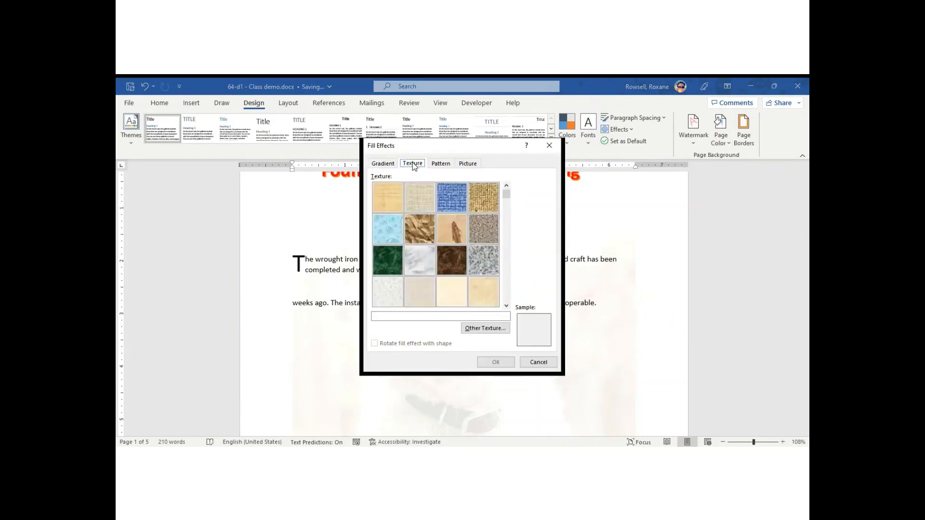
click(383, 235)
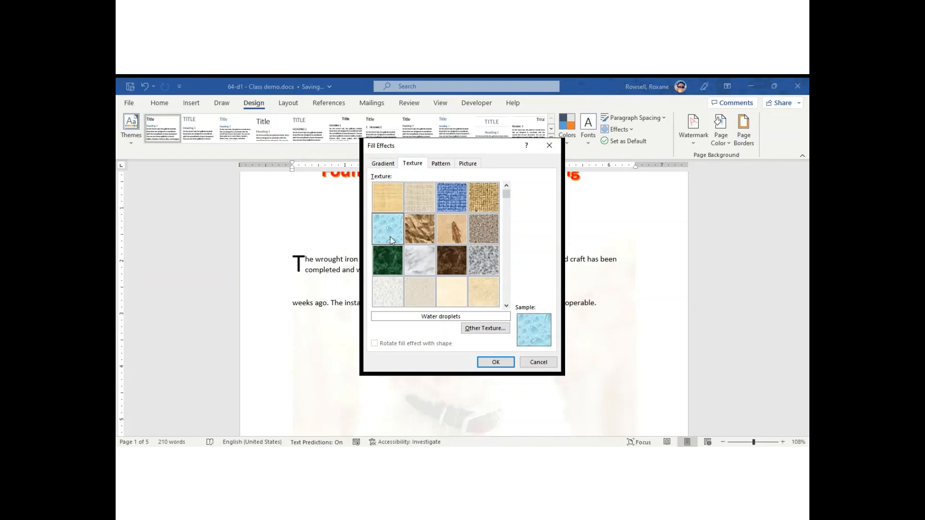
click(495, 361)
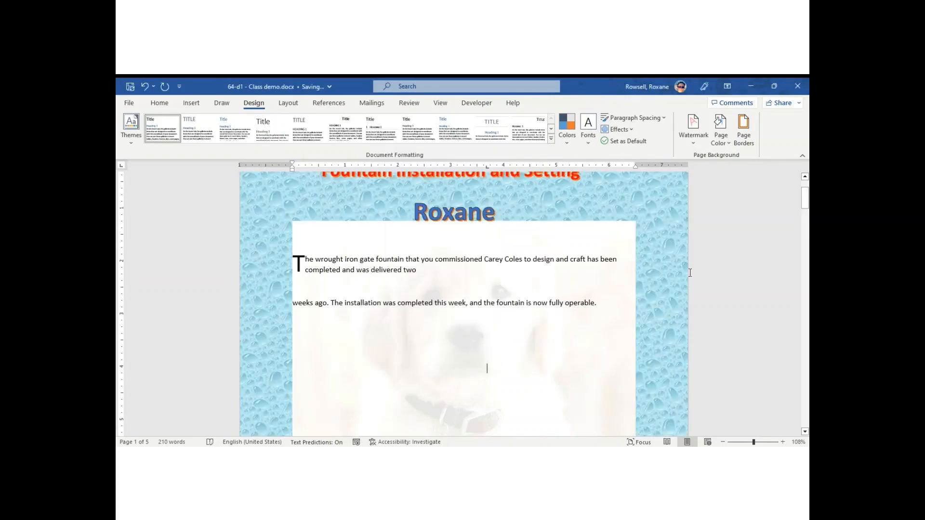
scroll(805, 202, up, 3)
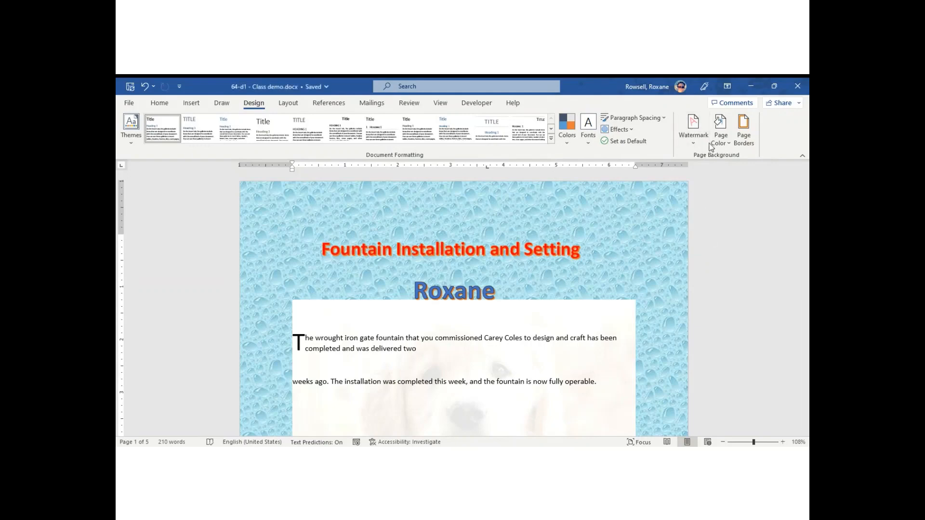
Change the page background texture to Medium wood
click(729, 143)
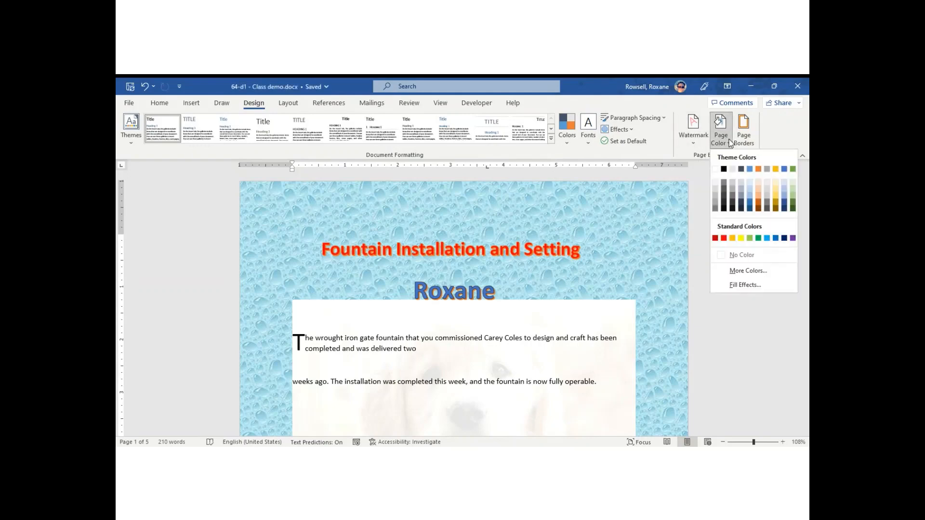
click(746, 285)
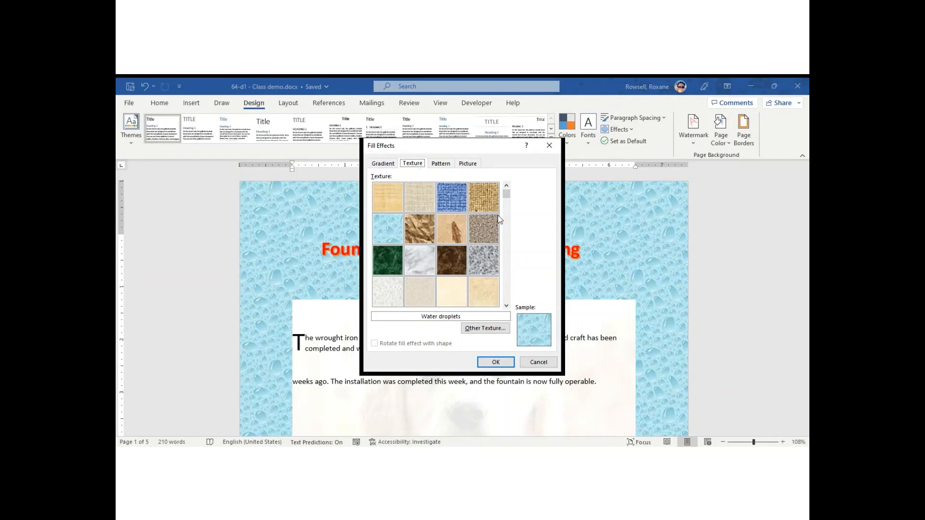
scroll(507, 248, down, 2)
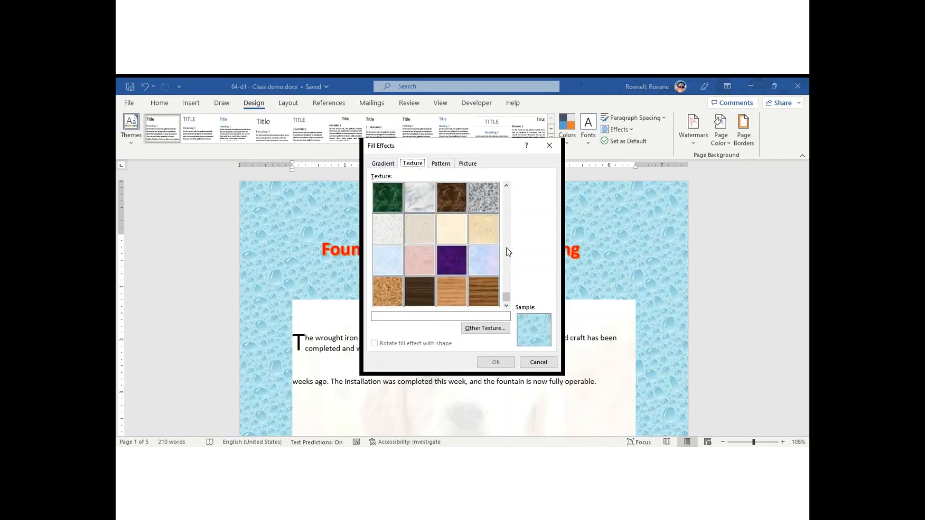
click(484, 287)
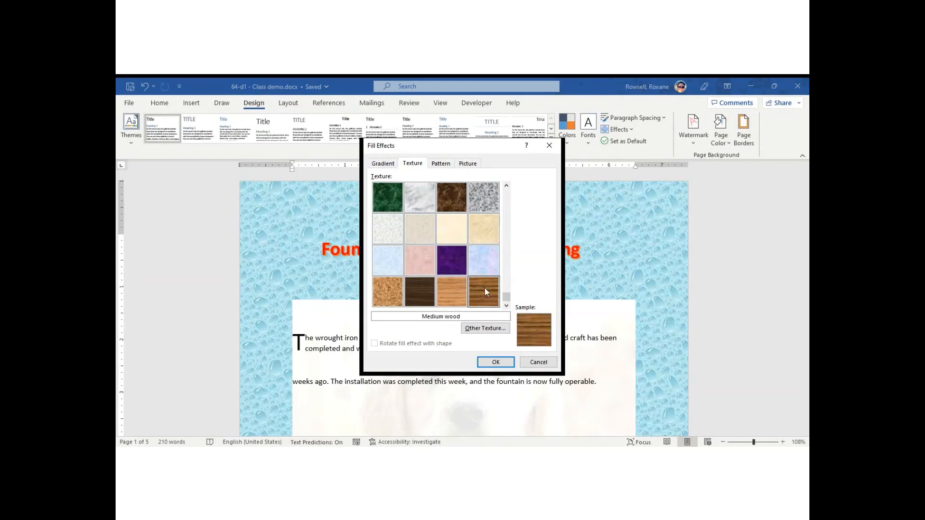
click(498, 361)
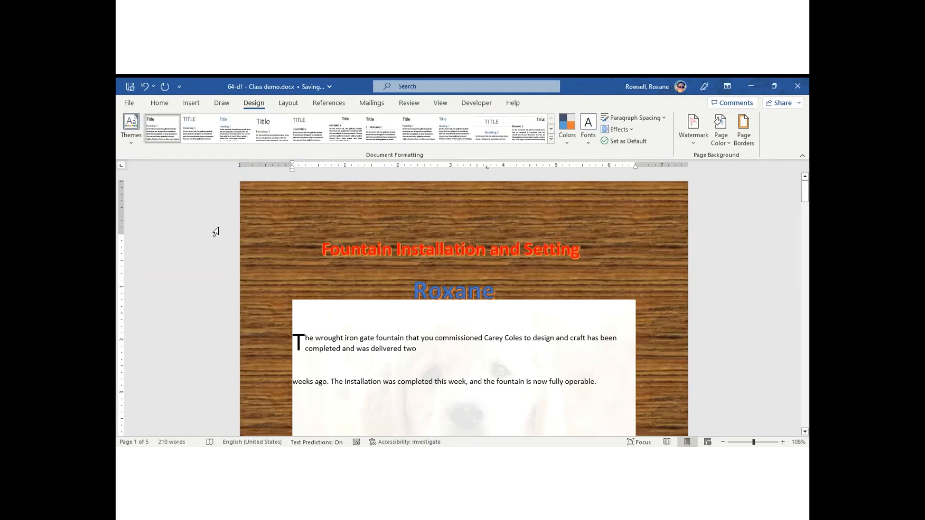
click(721, 140)
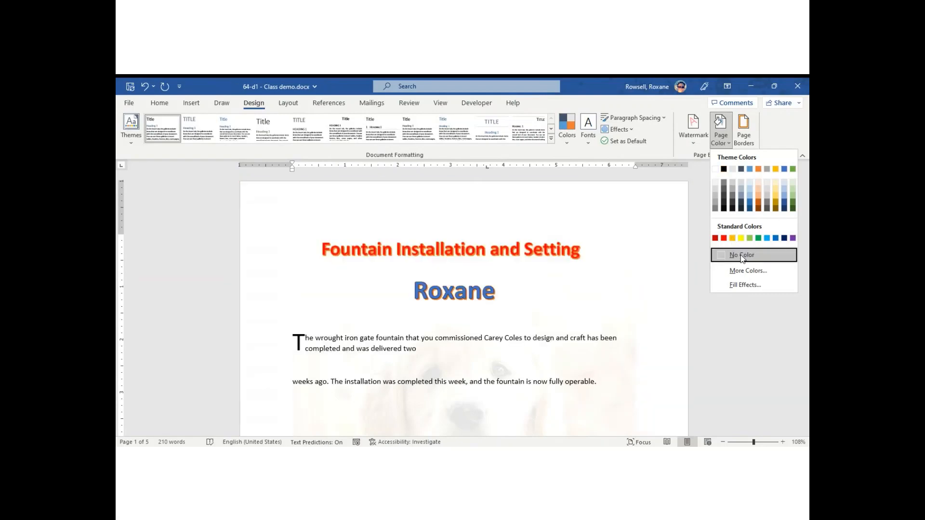
Set Page Color to No Color and remove the puppy picture watermark
click(741, 256)
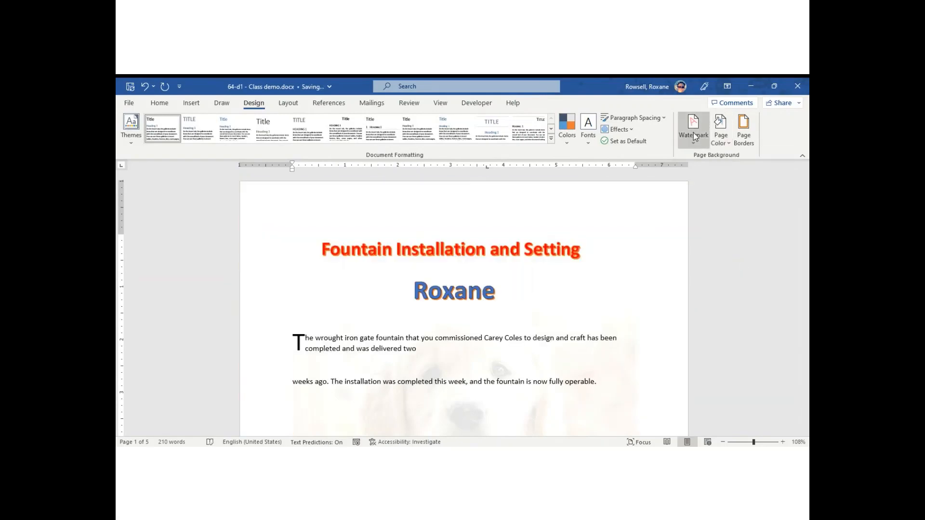
click(694, 136)
click(656, 385)
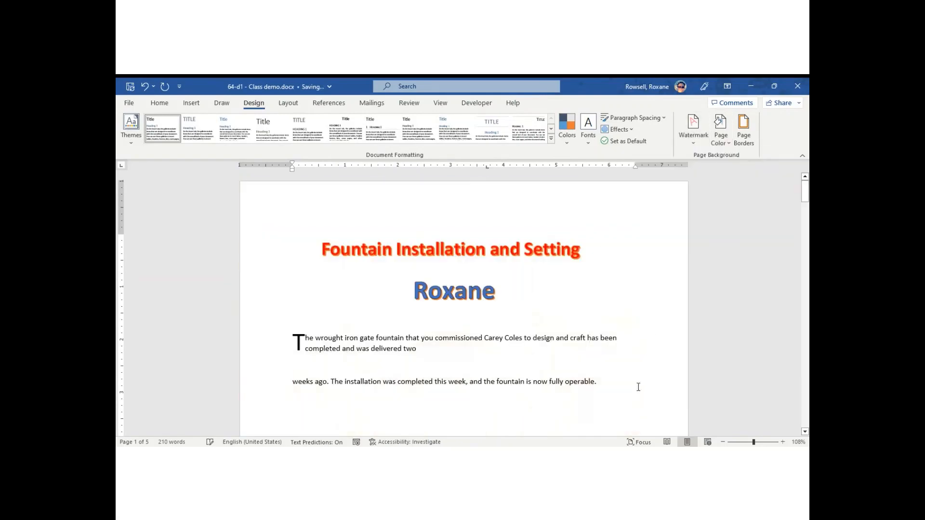
mouse_move(805, 192)
mouse_down()
mouse_move(805, 216)
mouse_move(796, 190)
mouse_up()
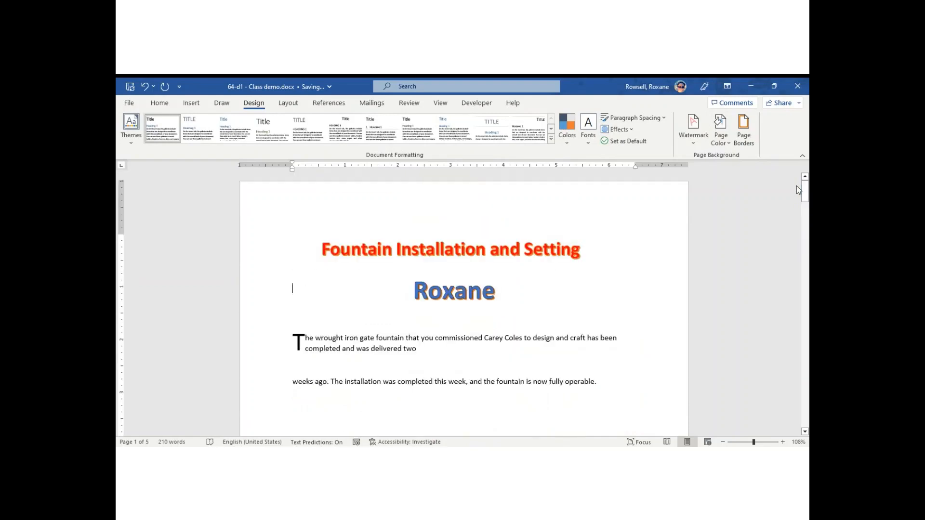
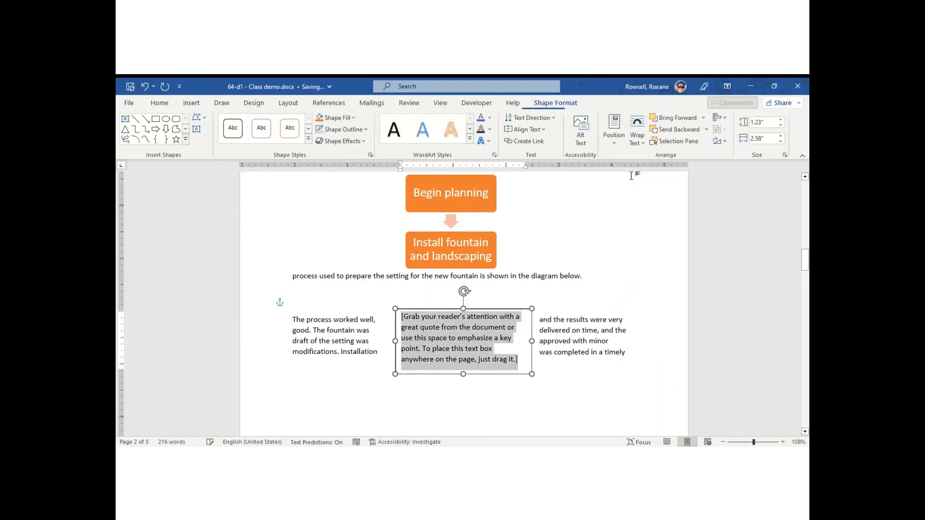
Replace the text box's placeholder quote with the name 'Roxane'
click(528, 394)
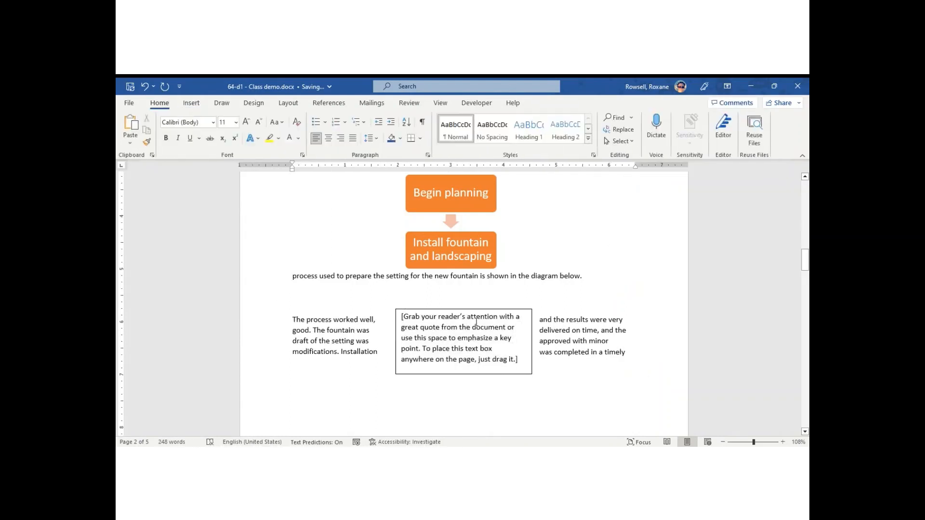
click(507, 328)
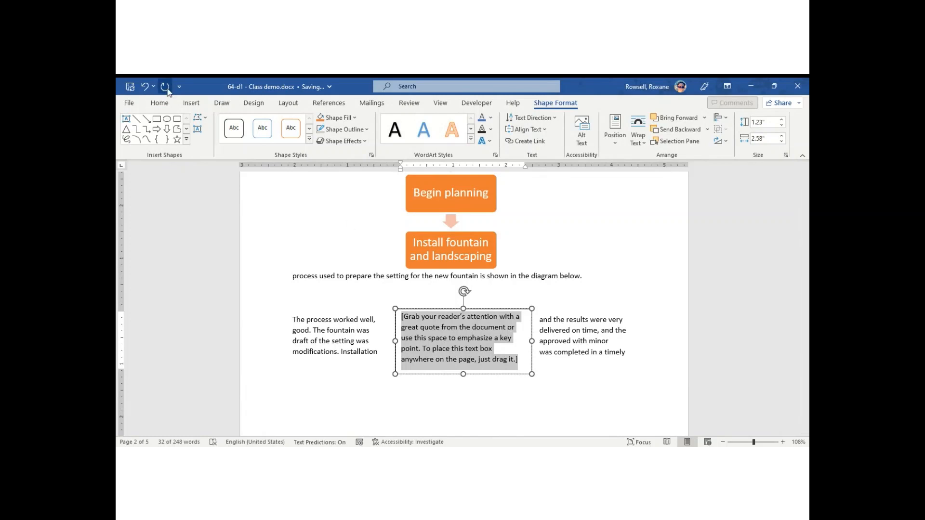
click(161, 104)
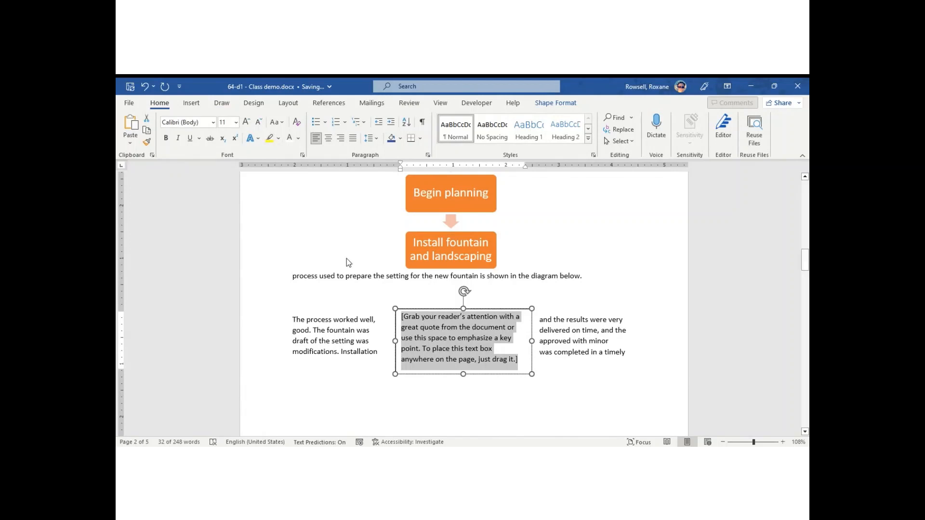
text(Roxane)
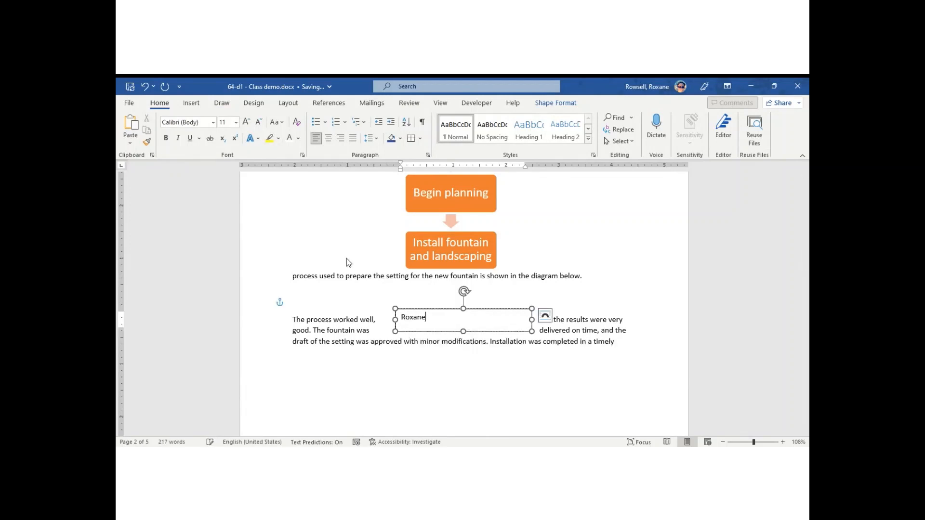
Enlarge 'Roxane' to 72 pt and widen the text box to fit it
drag(427, 318, 402, 320)
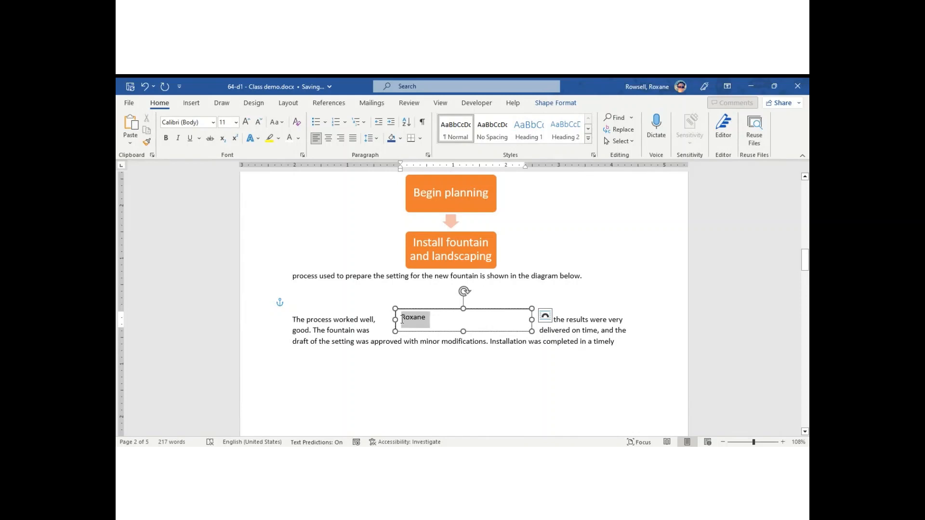
click(246, 121)
click(246, 122)
click(246, 121)
double_click(246, 122)
click(246, 122)
click(246, 122)
click(246, 122)
double_click(246, 122)
click(246, 122)
click(246, 122)
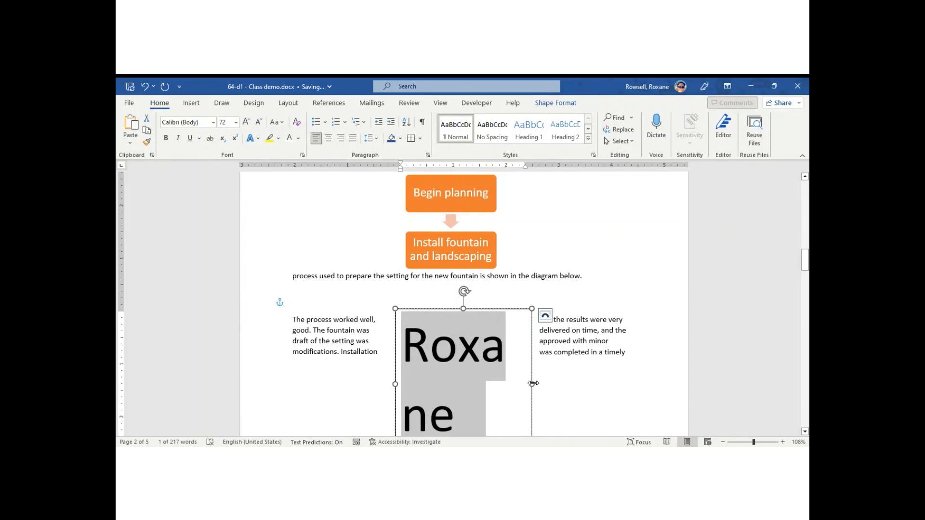
drag(533, 383, 581, 383)
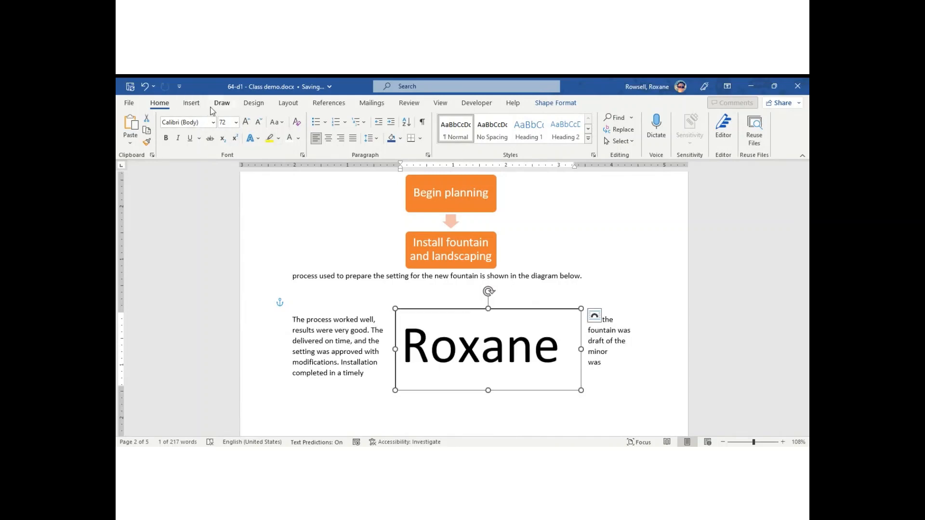
Set Roxane in Dreaming Outloud Script Pro and widen the box to keep it on one line
click(213, 122)
click(210, 197)
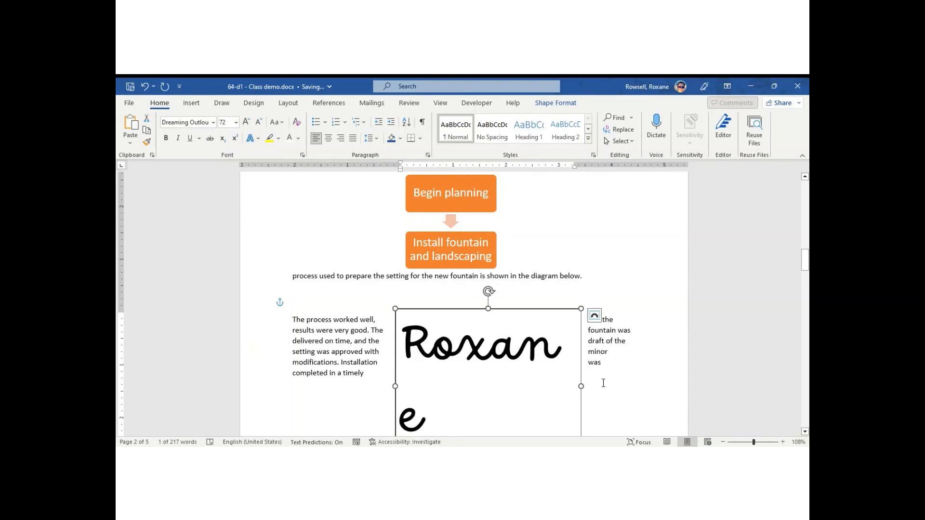
drag(579, 386, 594, 385)
Select the Roxane text box so its Shape Format tools are available
right_click(639, 377)
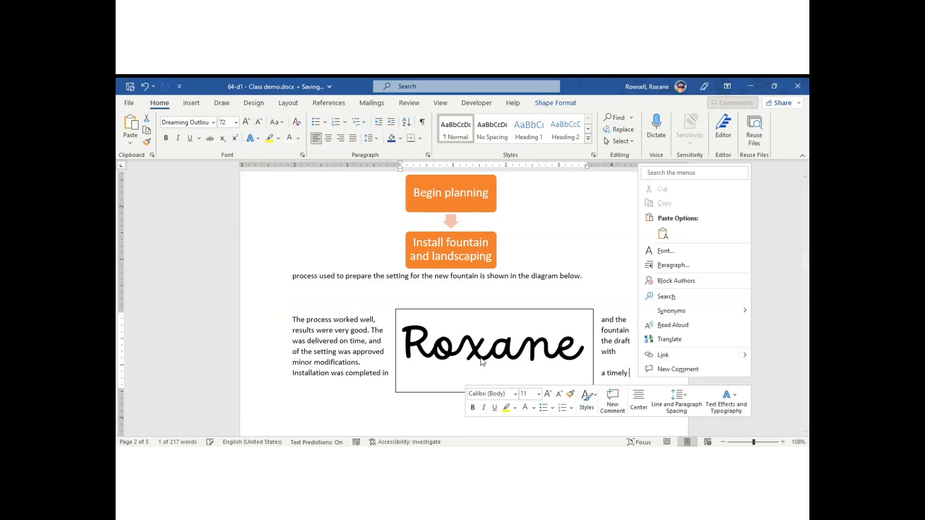
key(Escape)
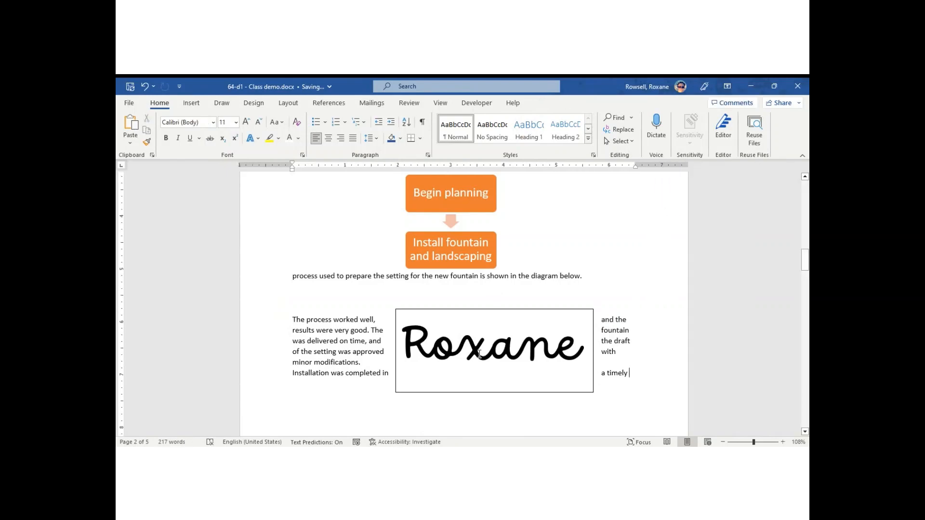
click(522, 309)
double_click(522, 311)
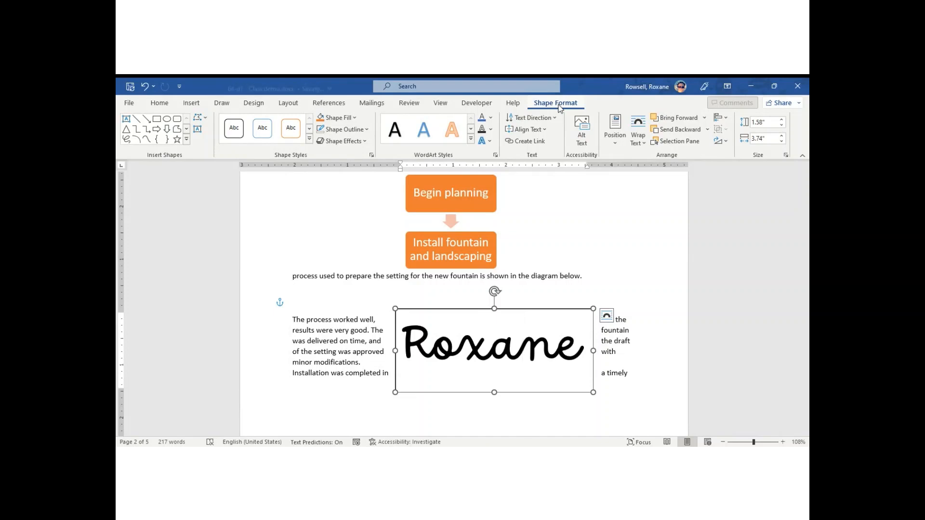
Apply the gold theme shape style to the Roxane box and add a bevel effect
click(309, 139)
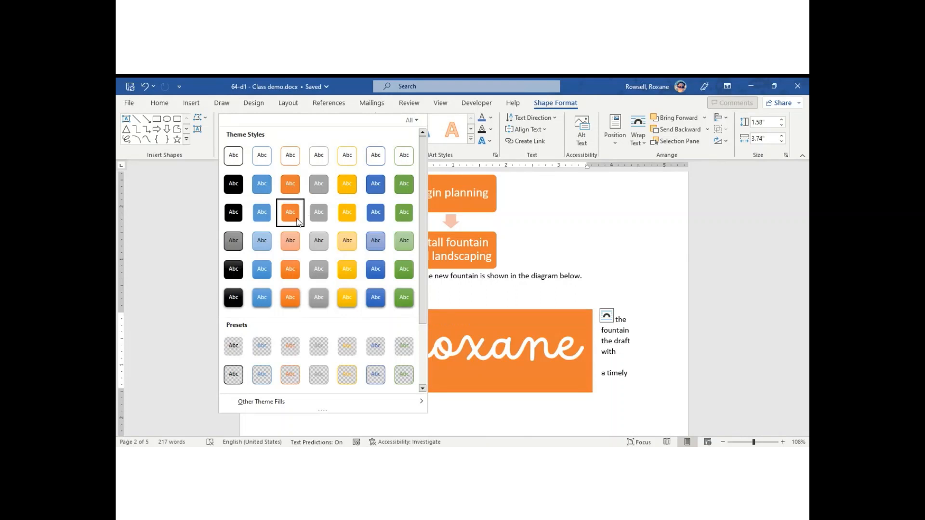
click(349, 274)
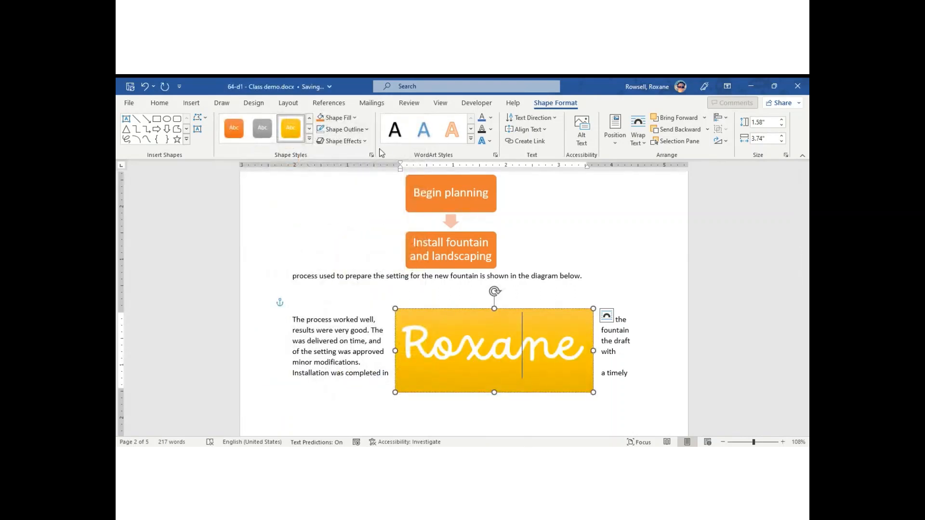
click(343, 141)
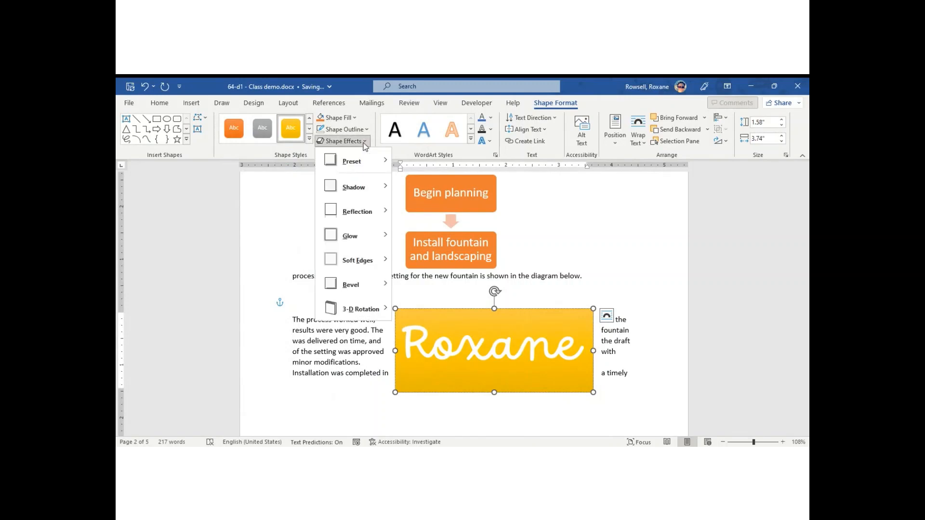
mouse_move(356, 284)
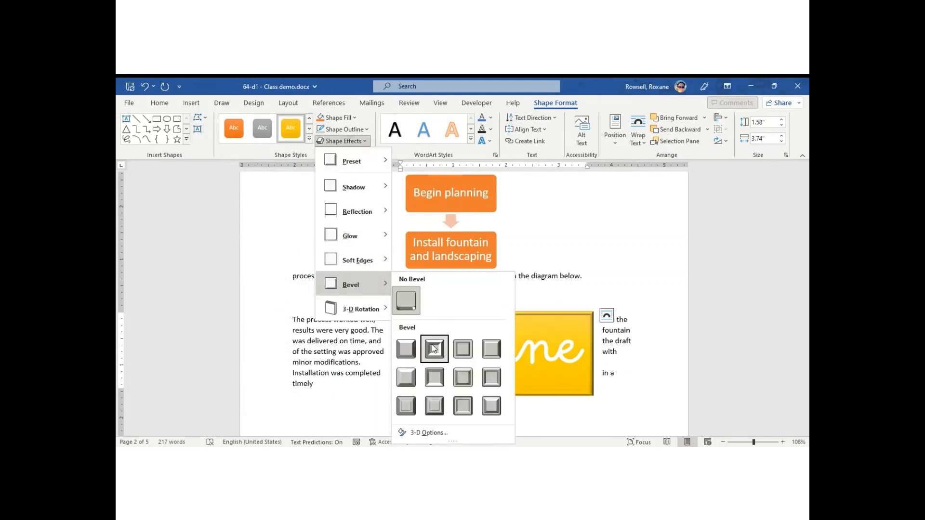
click(496, 350)
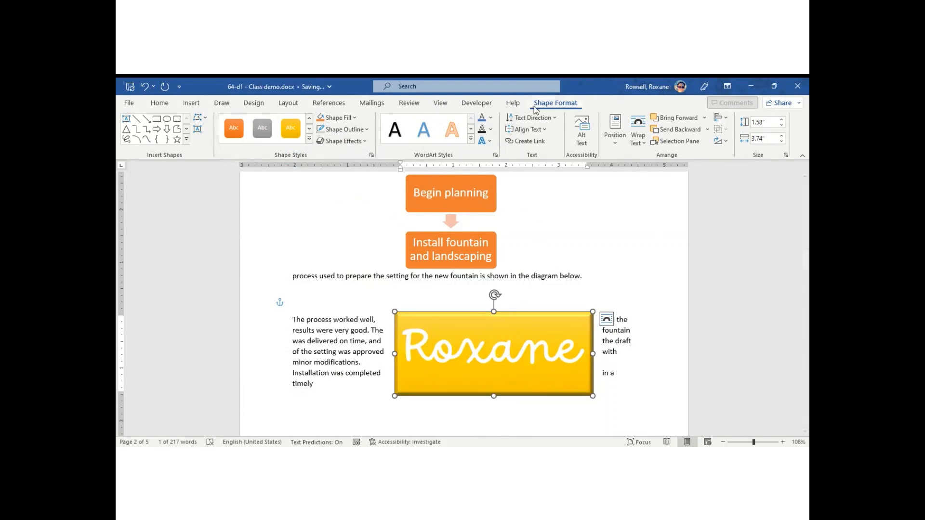
click(543, 130)
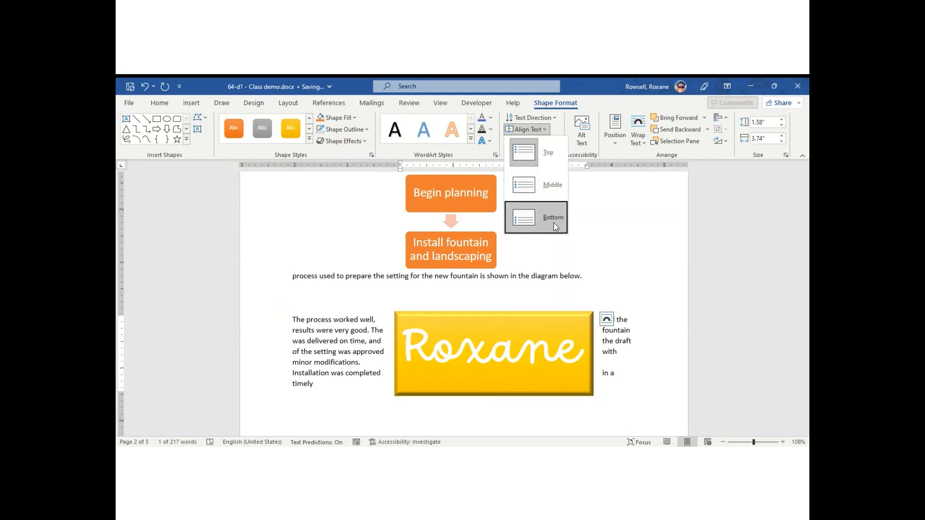
click(551, 119)
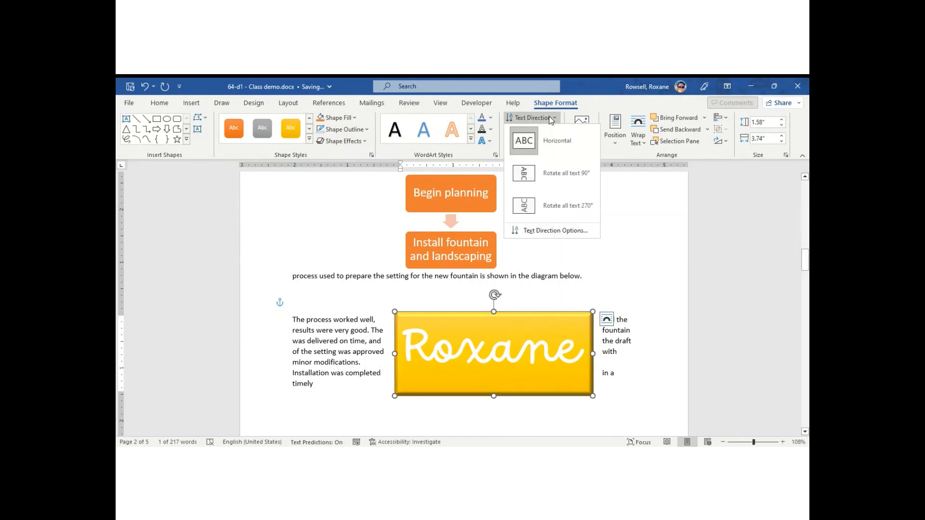
click(534, 172)
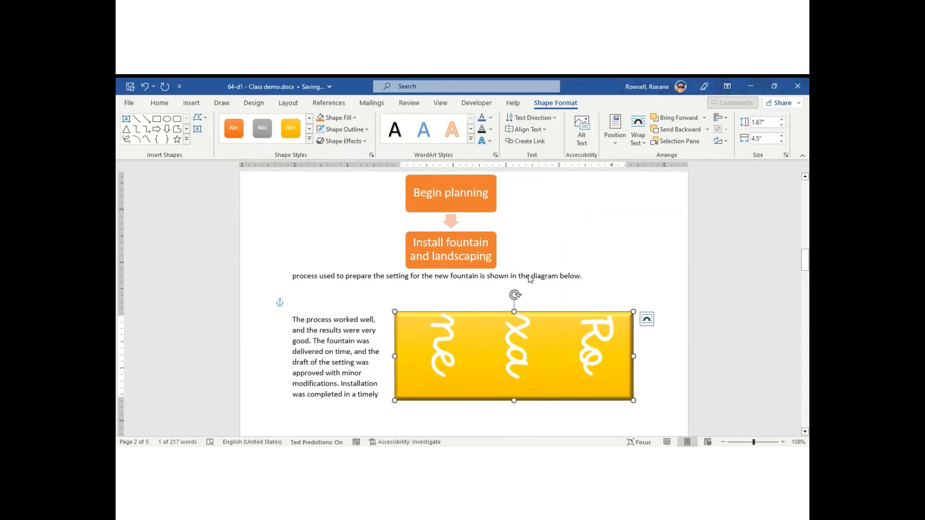
drag(515, 312, 523, 187)
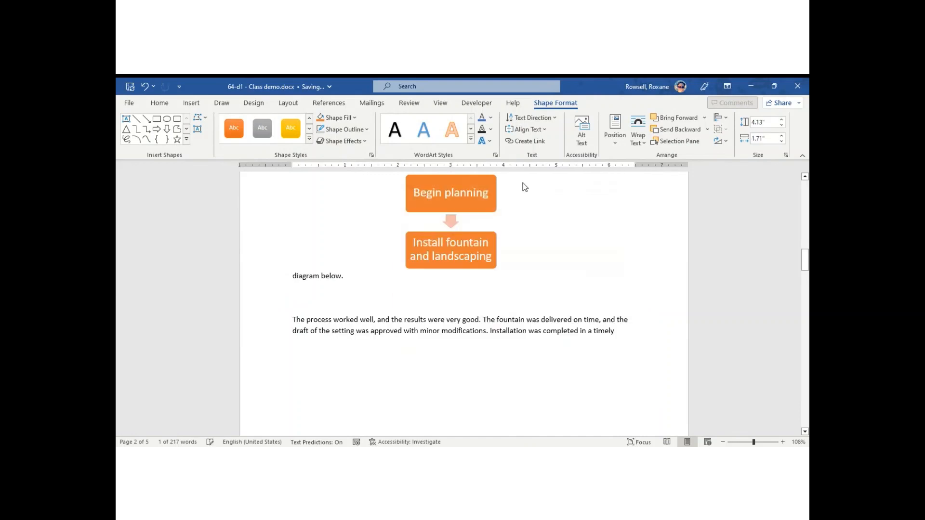
drag(807, 262, 807, 211)
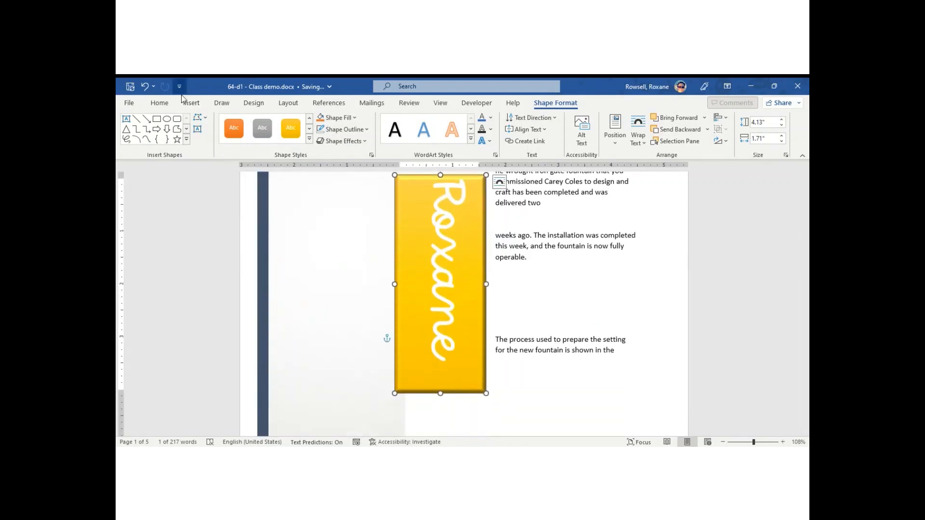
click(145, 86)
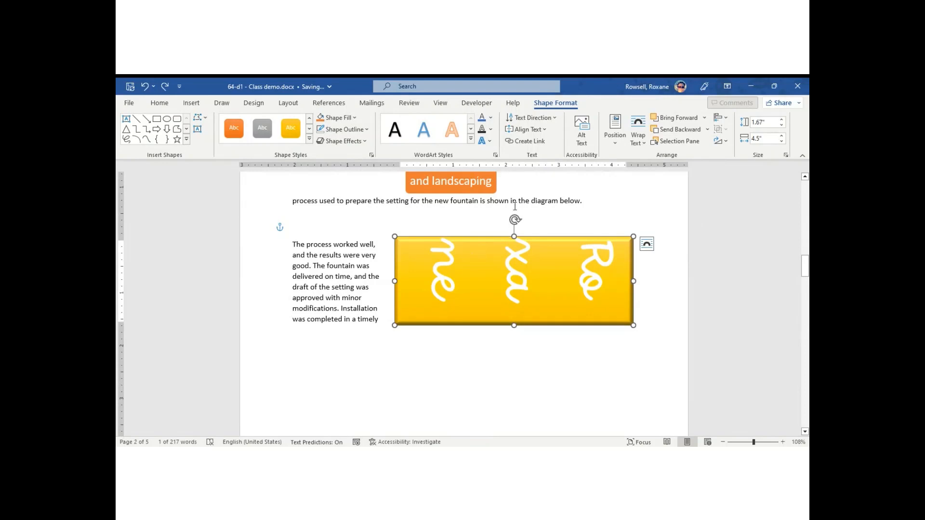
click(556, 116)
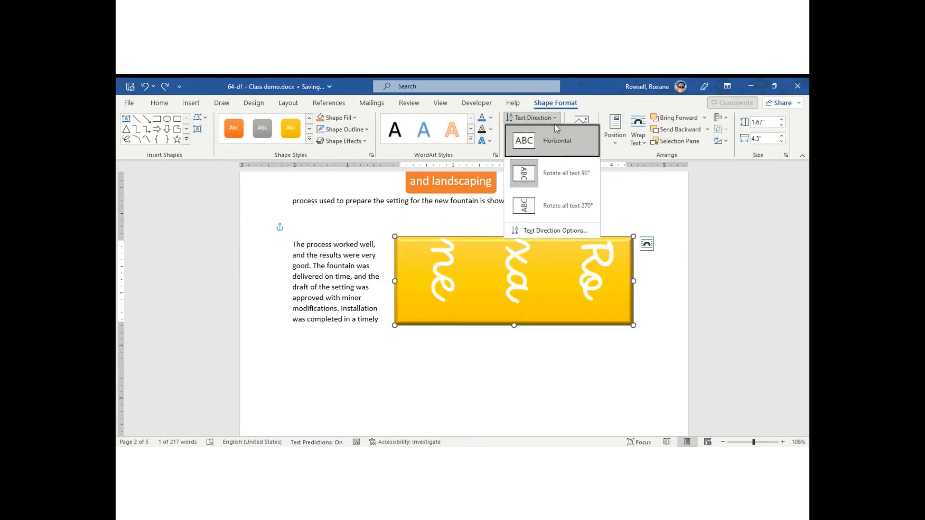
click(548, 139)
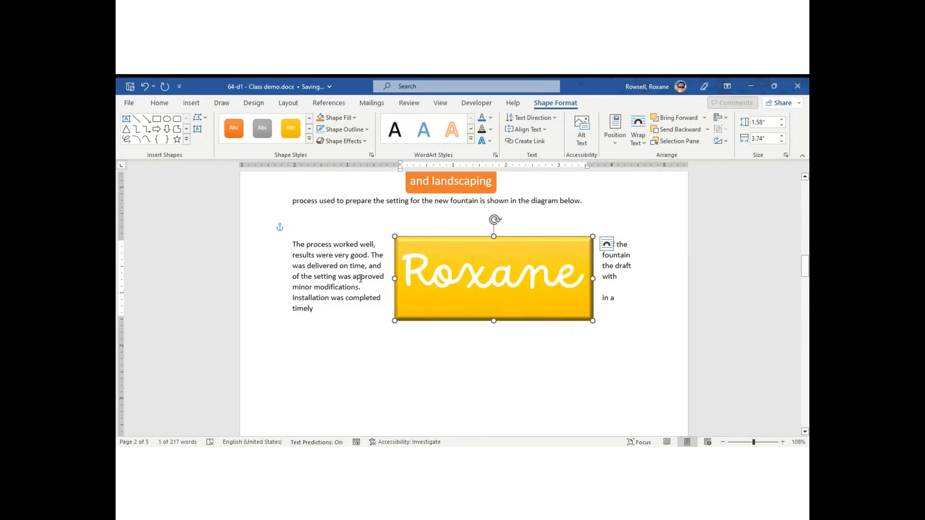
Set the Roxane box's text wrapping to Through
click(606, 245)
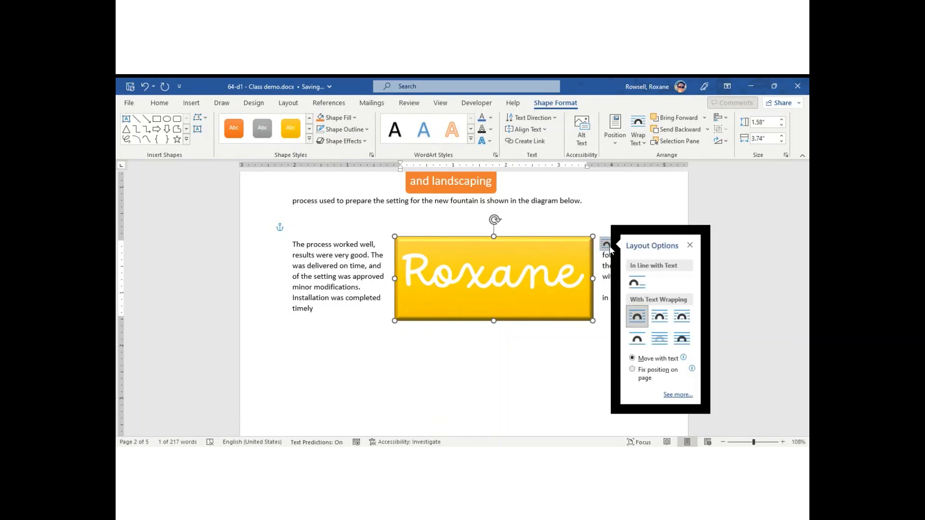
click(680, 317)
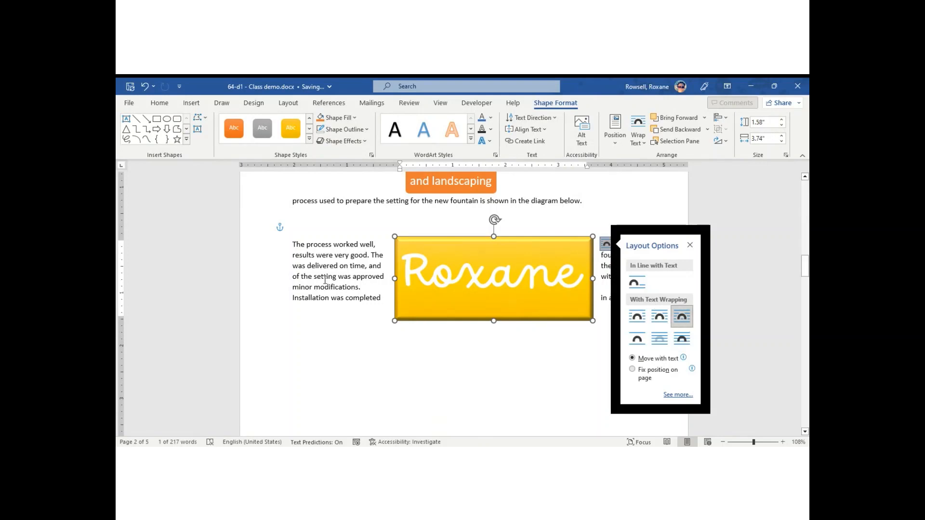
triple_click(544, 204)
Move the Roxane box to the left margin so text wraps down its right side
click(522, 269)
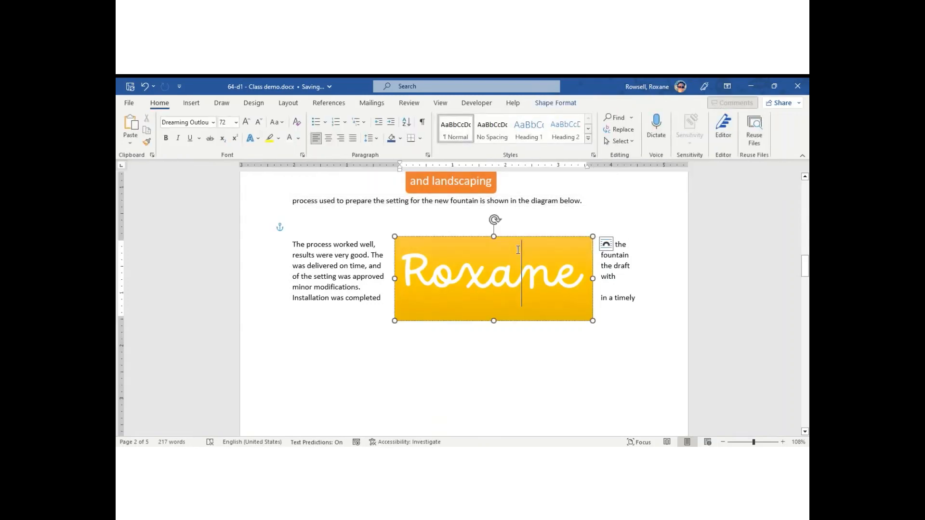
drag(476, 239, 388, 223)
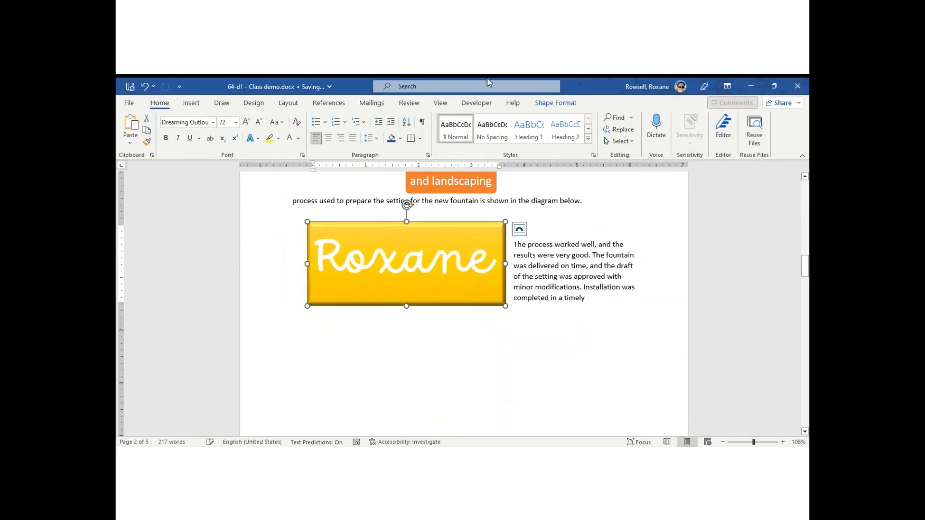
click(574, 311)
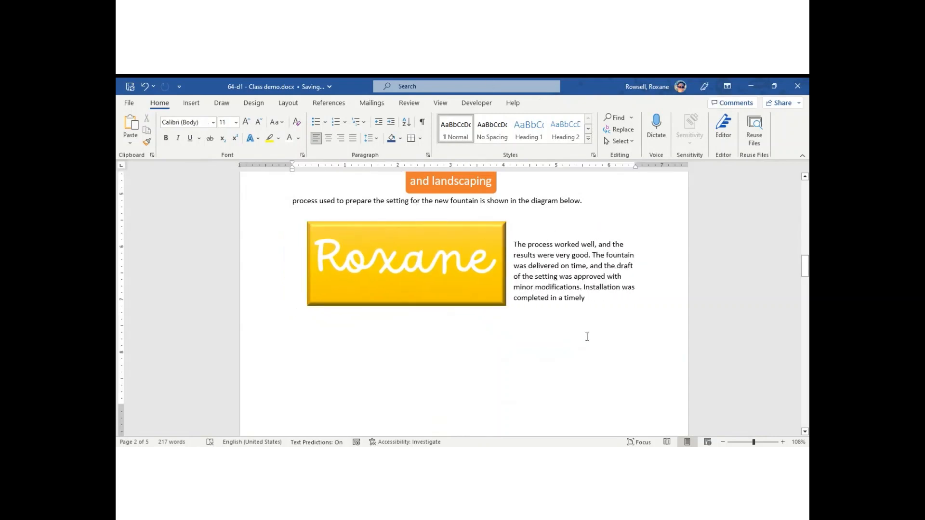
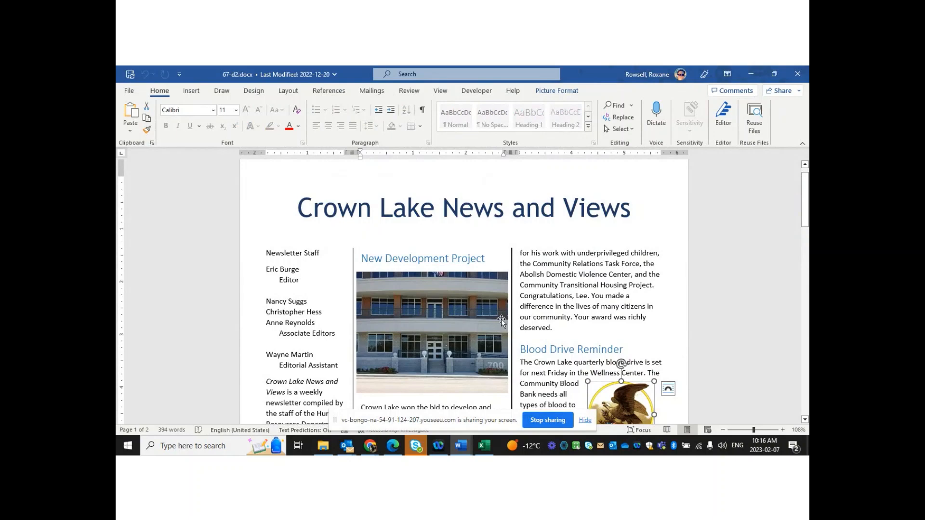
Scroll to the Blood Drive article and turn on Show/Hide ¶ to reveal marks and section breaks
mouse_move(804, 198)
mouse_down()
mouse_move(804, 381)
mouse_move(803, 200)
mouse_up()
click(551, 238)
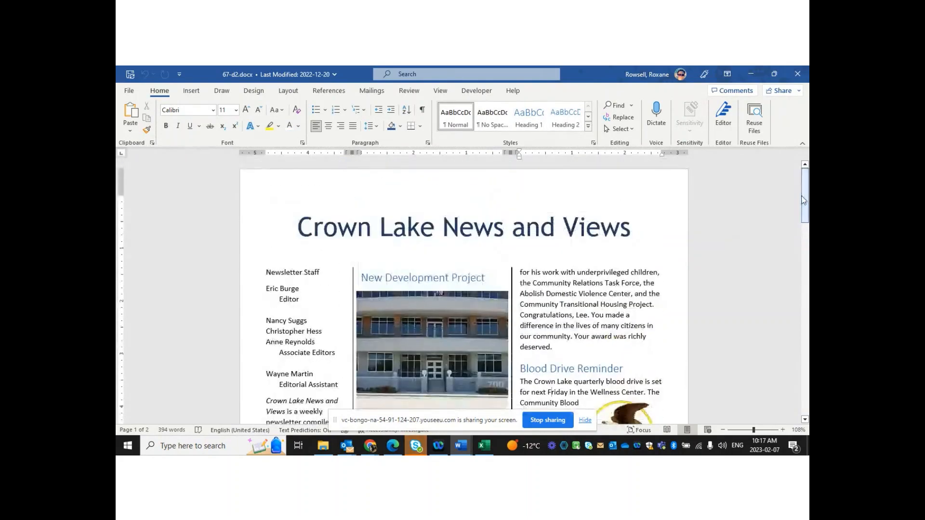
click(421, 114)
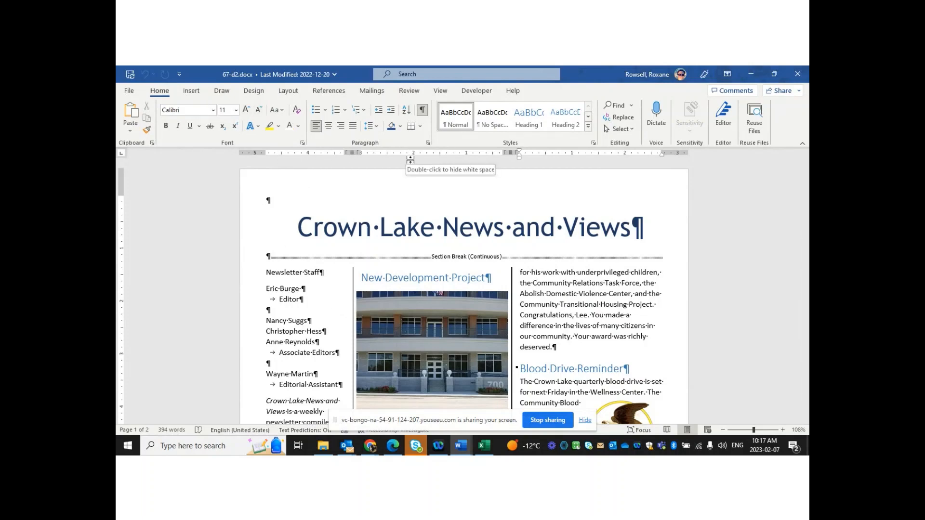
Select the newsletter body text and reflow it from three columns into One column
click(289, 92)
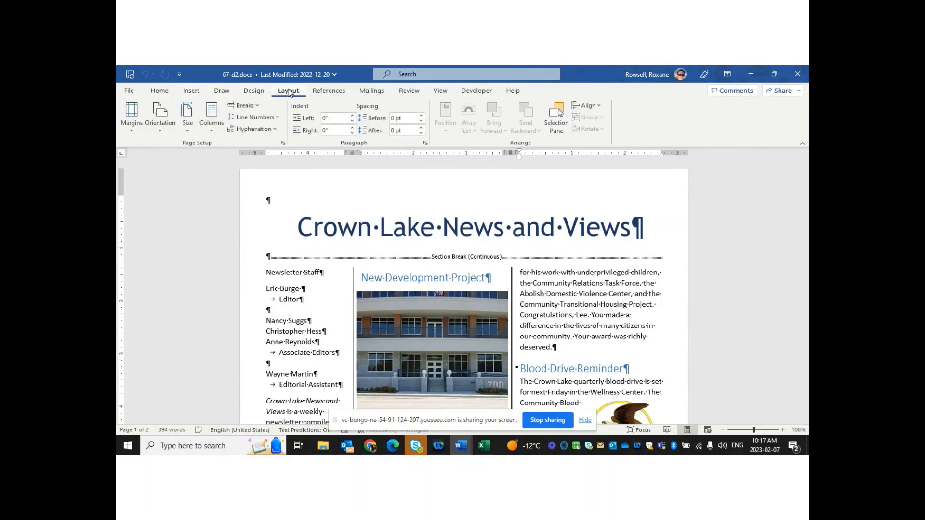
click(215, 129)
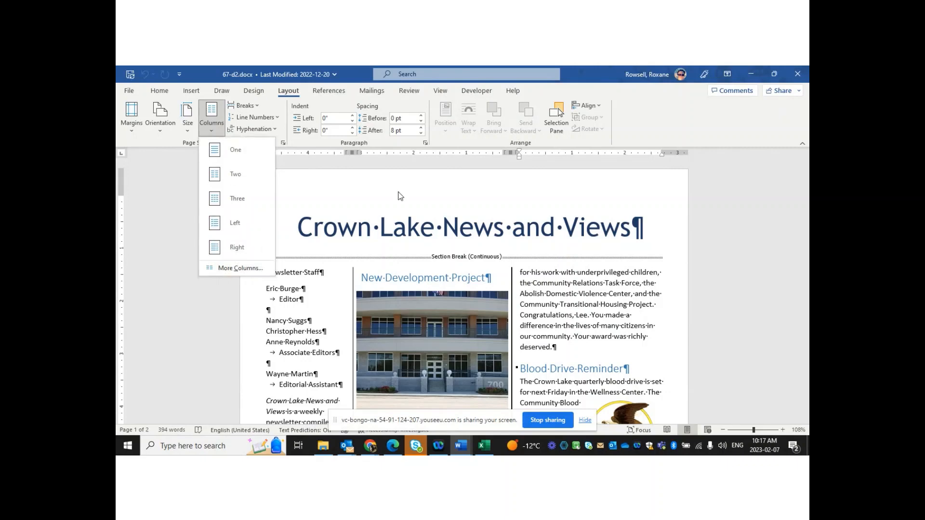
click(636, 305)
drag(262, 270, 805, 191)
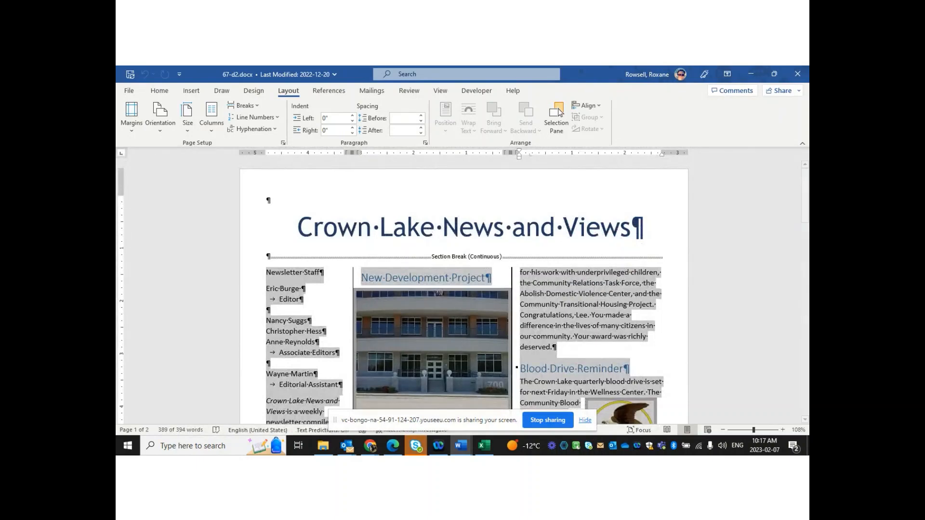
click(215, 126)
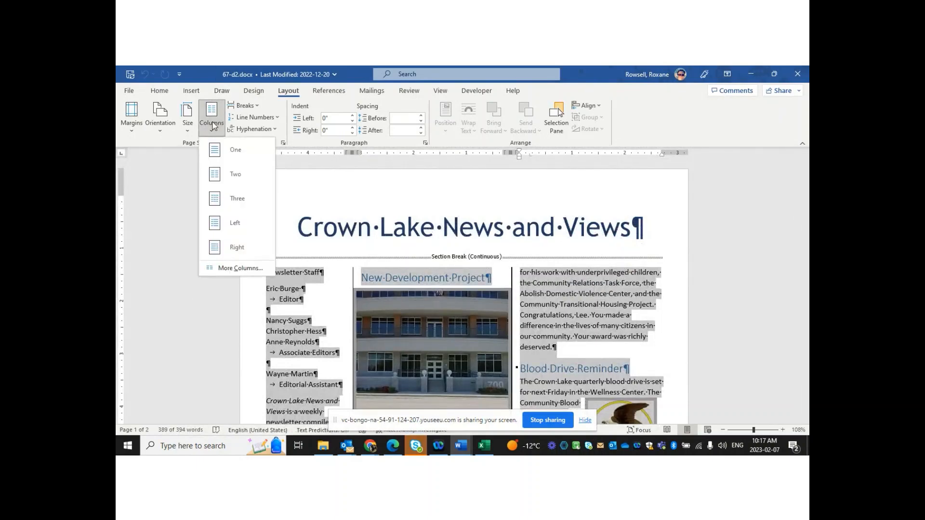
click(225, 149)
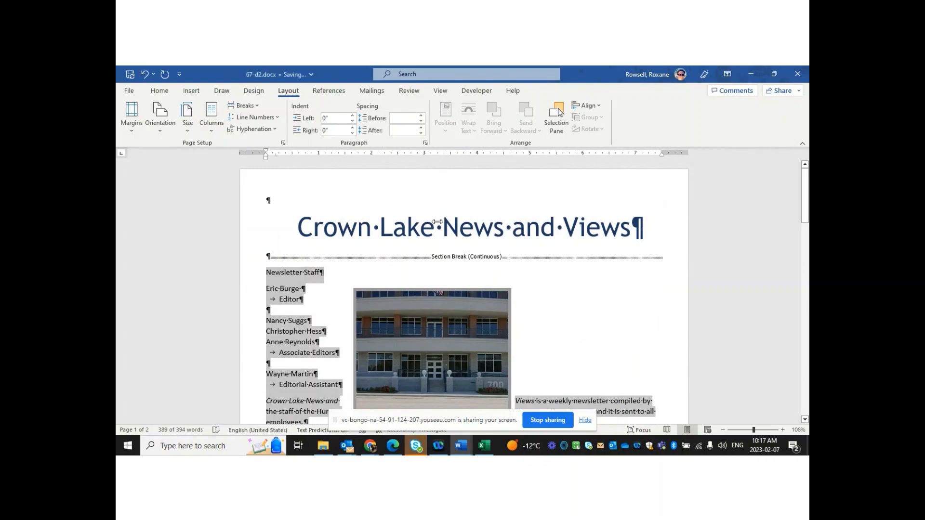
click(638, 344)
mouse_move(801, 201)
mouse_down()
mouse_move(803, 397)
mouse_move(806, 192)
mouse_up()
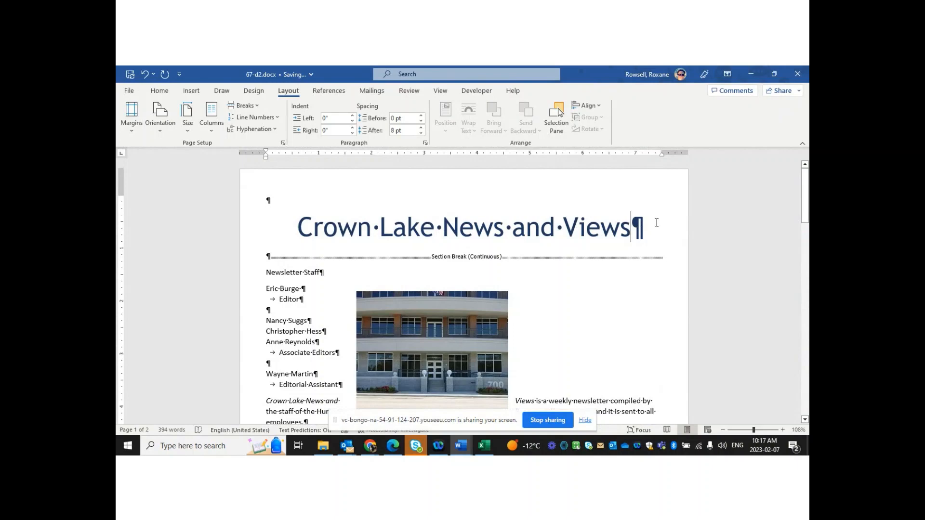
Delete the building photo under the New Development Project article
click(663, 236)
drag(263, 272, 669, 330)
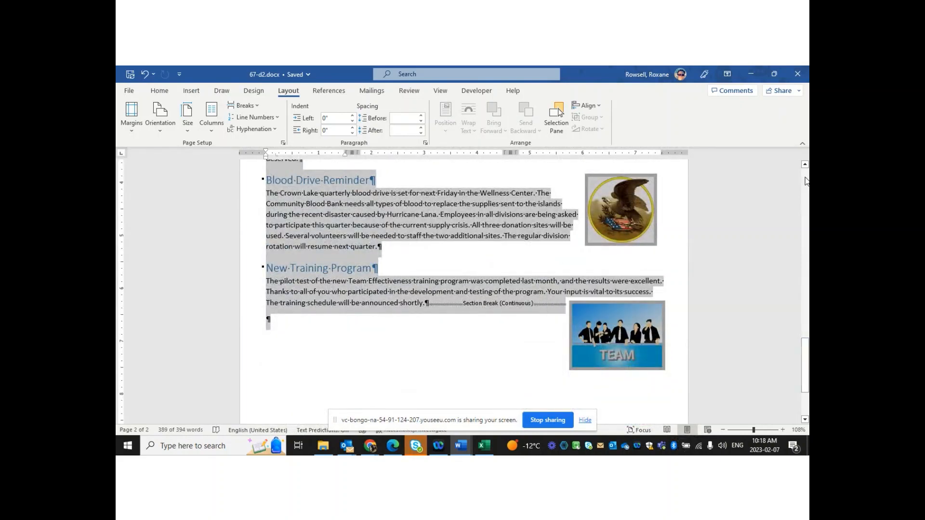
click(806, 180)
click(432, 352)
key(Delete)
Delete the eagle picture in Blood Drive Reminder and the TEAM picture in New Training Program
drag(805, 208, 806, 356)
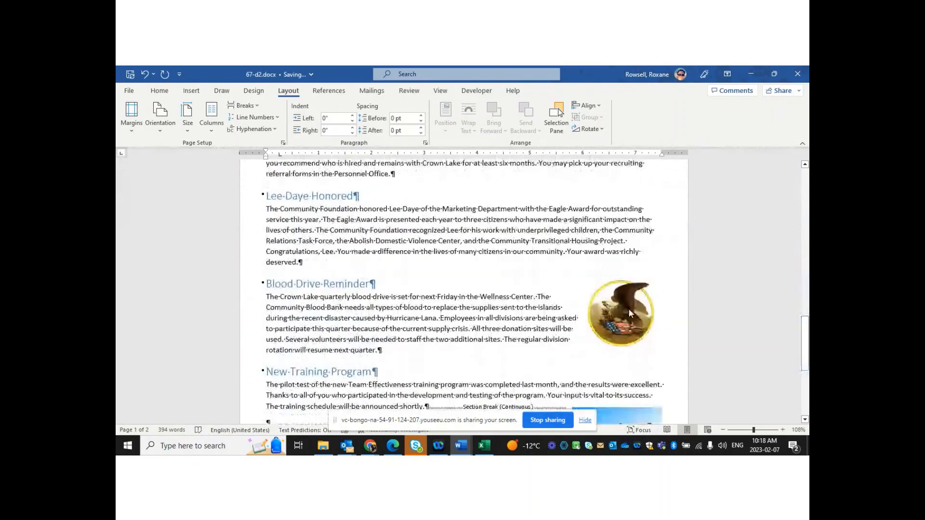
click(628, 311)
key(Delete)
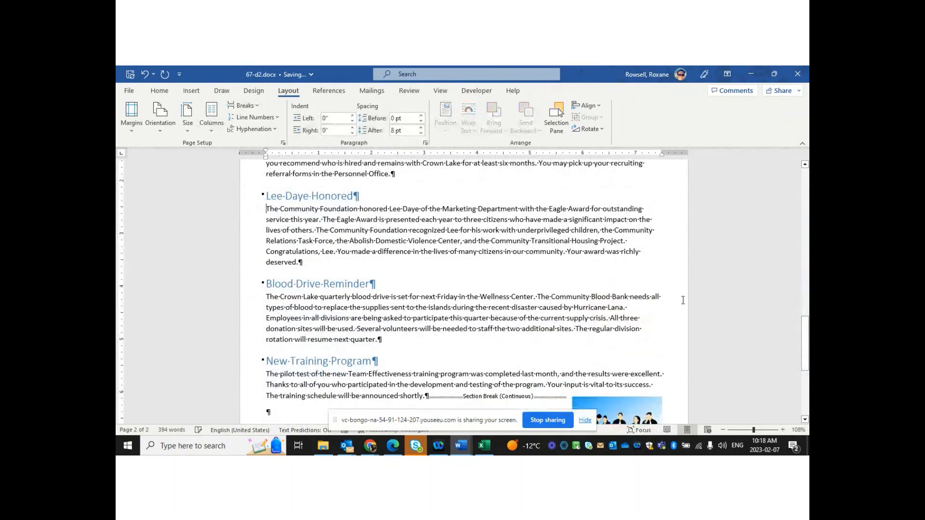
right_click(627, 414)
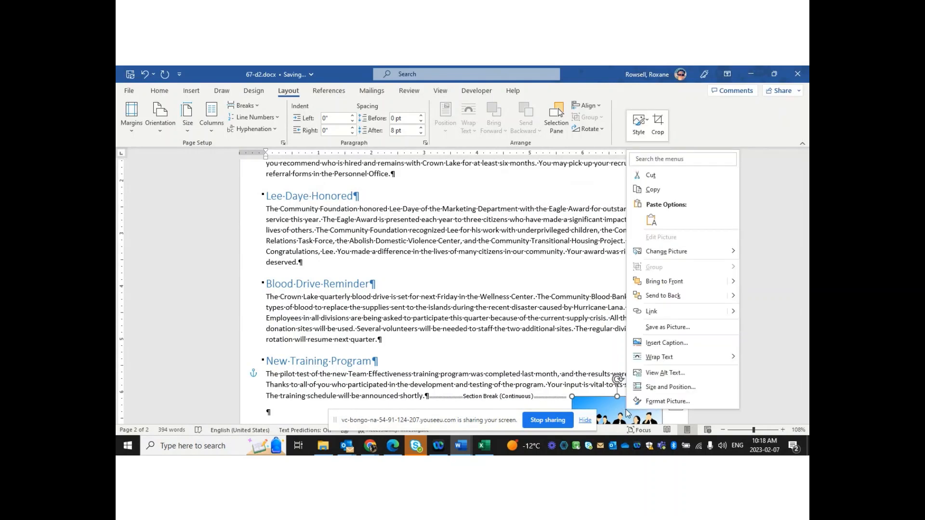
click(627, 412)
key(Delete)
drag(805, 339, 808, 193)
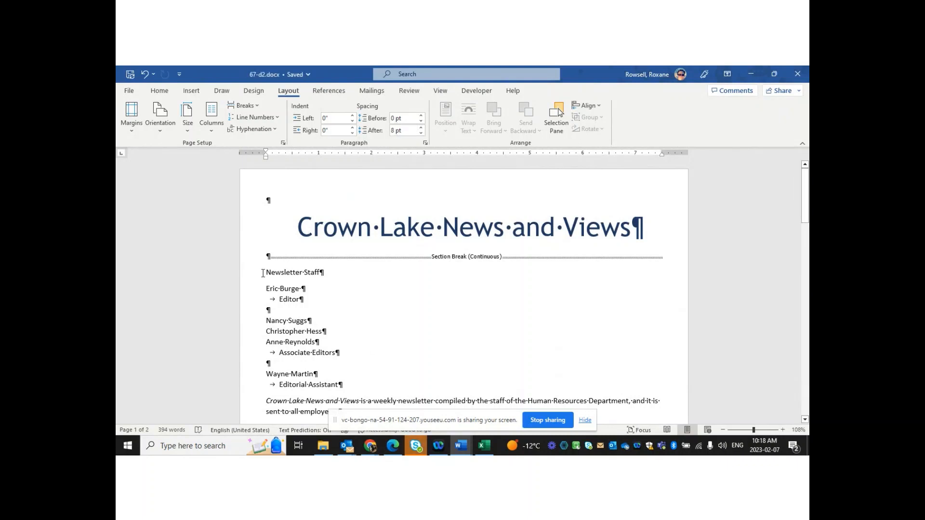
Select the body text from Newsletter Staff down and set it in Three columns
drag(264, 273, 662, 364)
drag(807, 405, 808, 219)
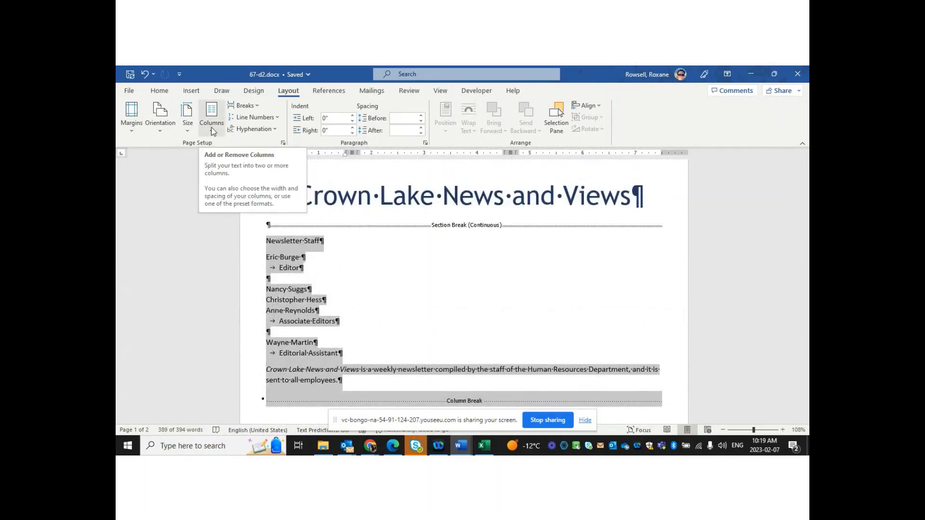
click(212, 118)
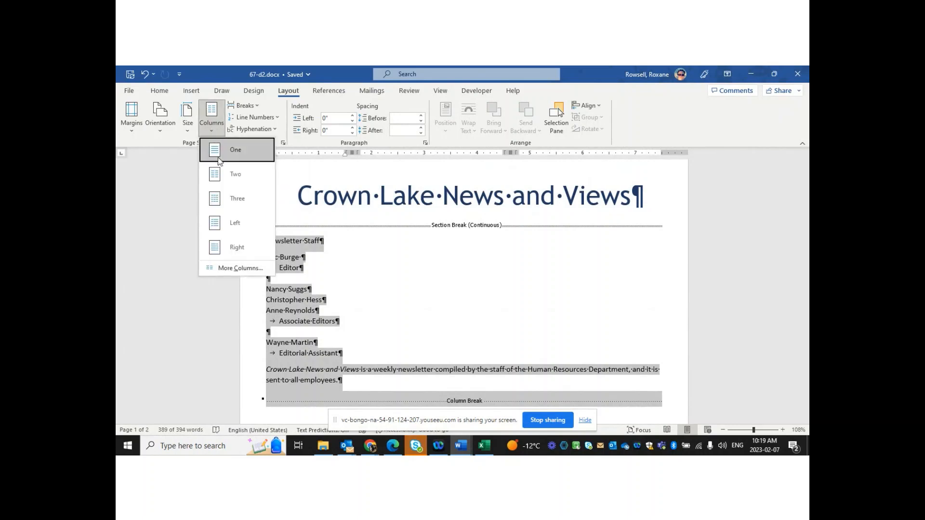
click(223, 202)
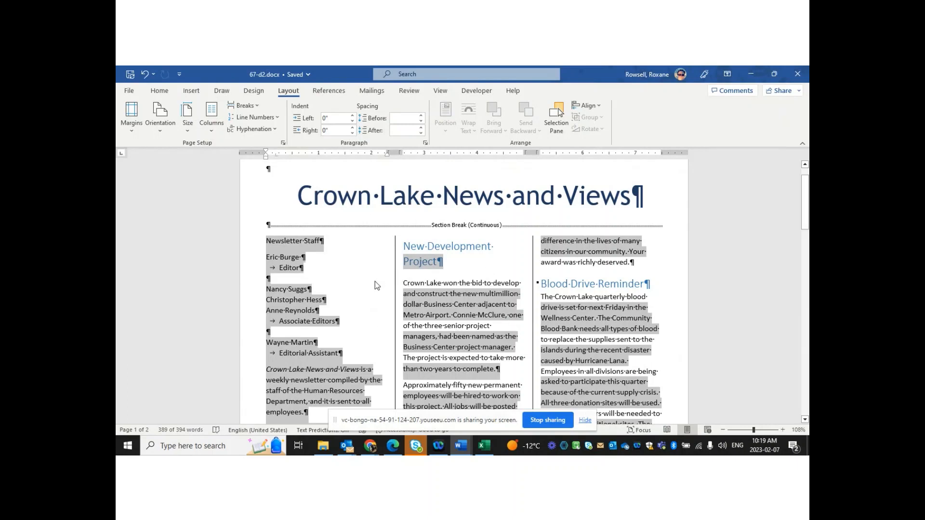
Turn off the dividing line between columns in the More Columns settings
click(212, 134)
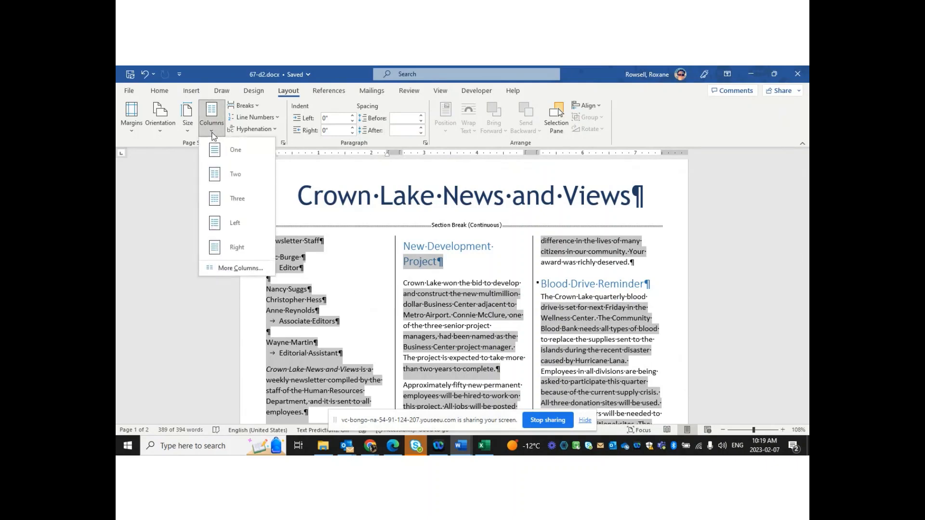
click(250, 269)
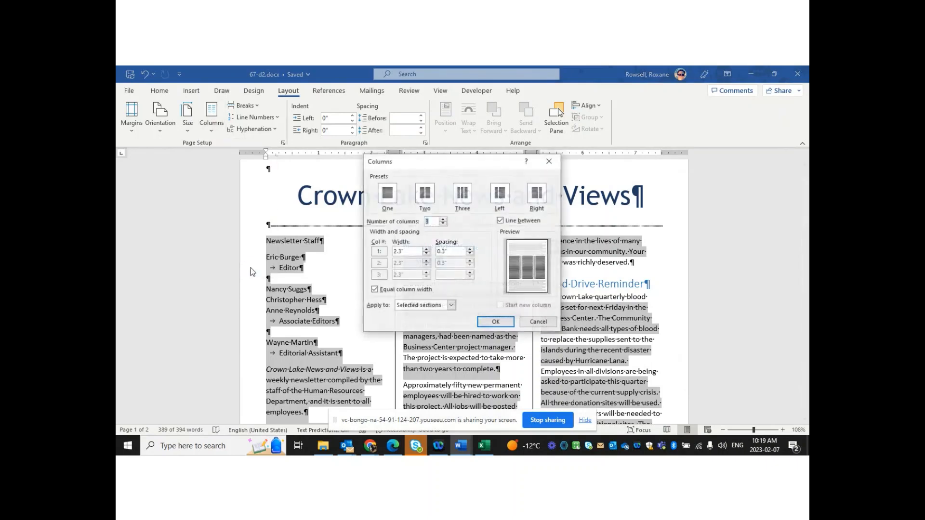
click(501, 222)
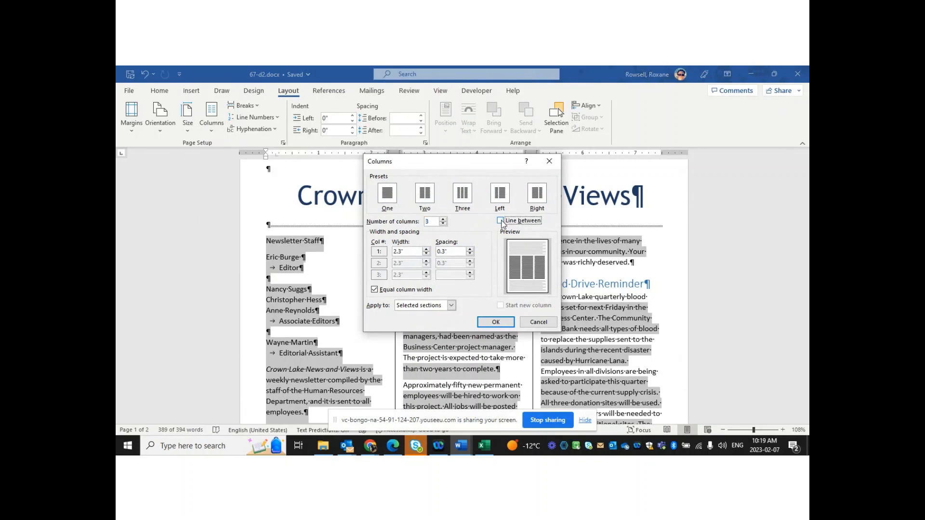
click(496, 326)
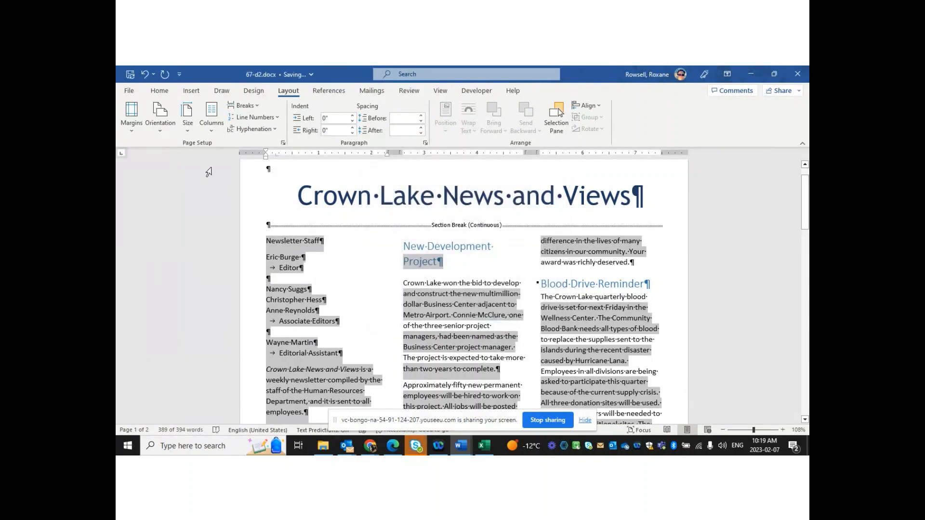
click(216, 130)
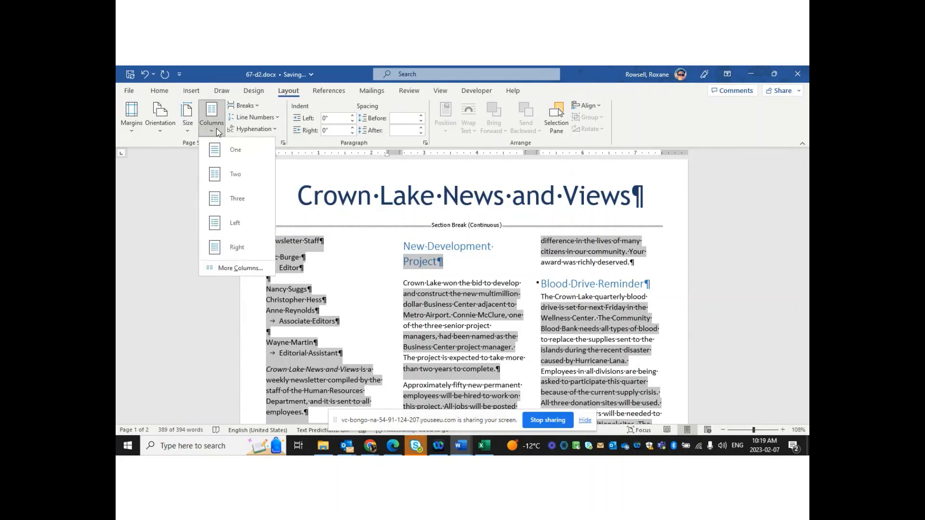
click(516, 288)
click(518, 288)
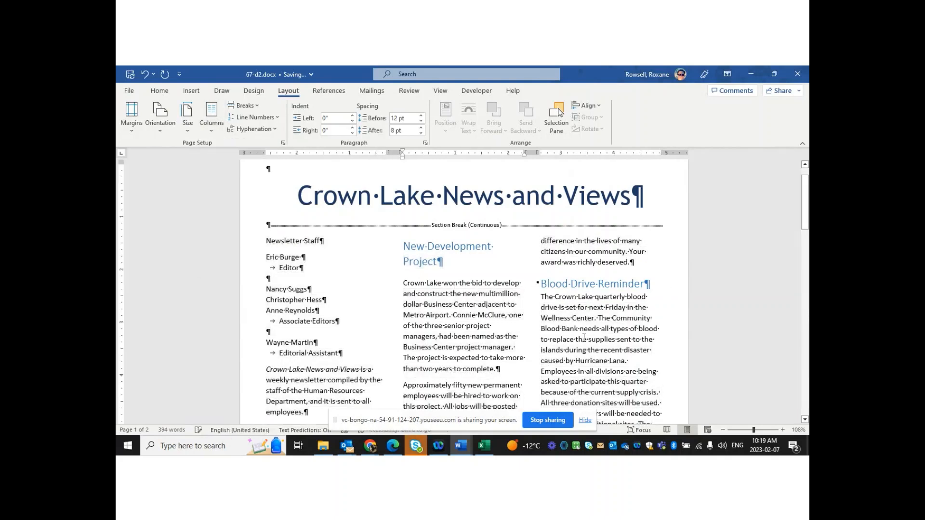
Apply the Two preset with Line between: equal 3.5" columns and 0.5" spacing
click(213, 133)
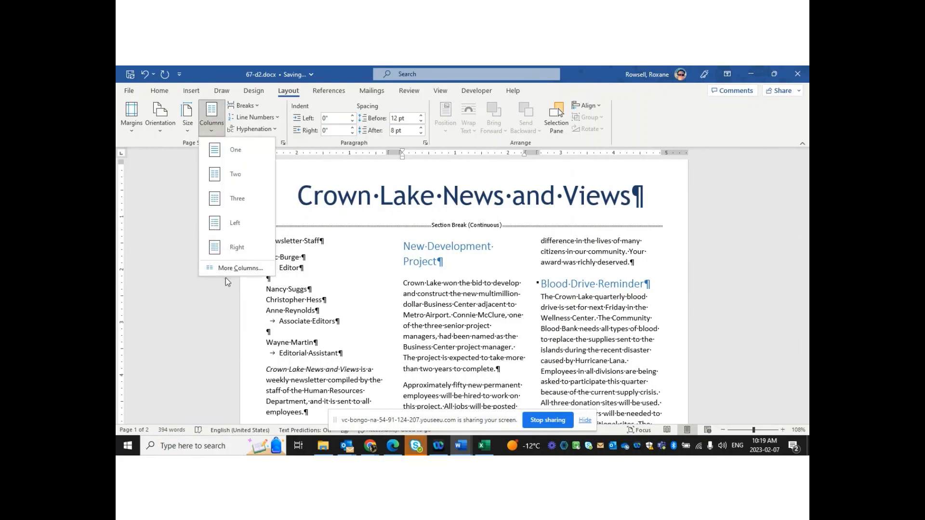
click(245, 268)
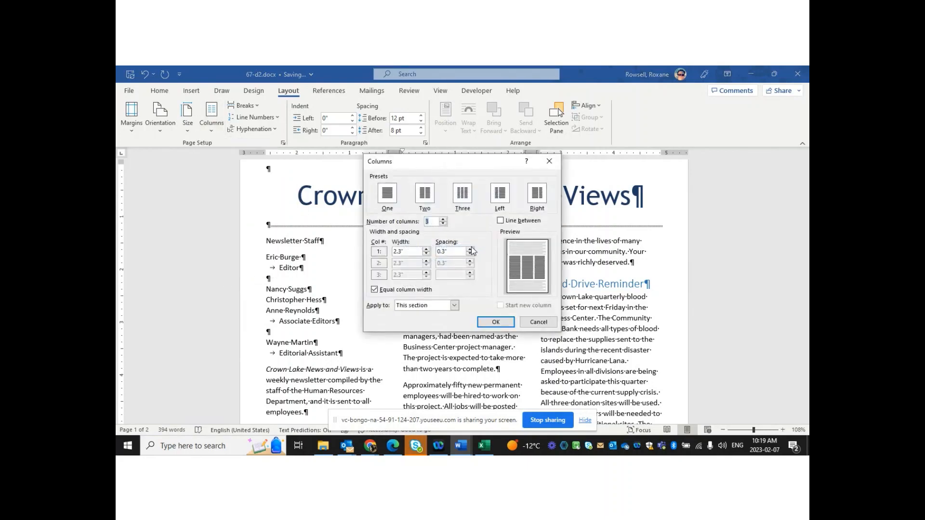
click(500, 220)
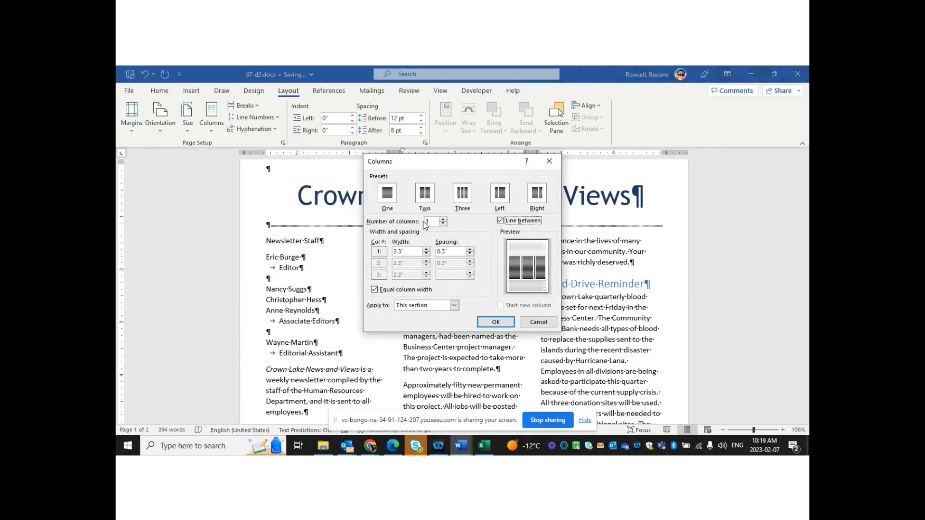
click(430, 193)
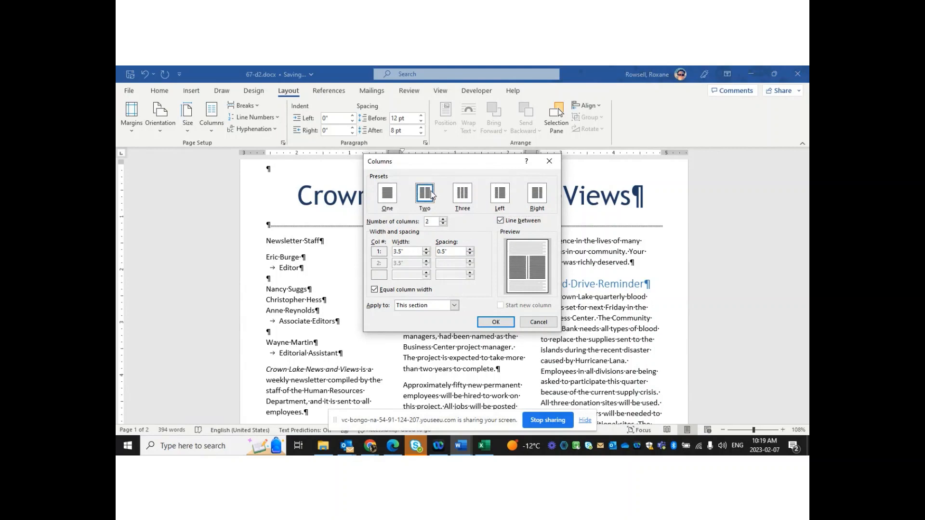
click(495, 323)
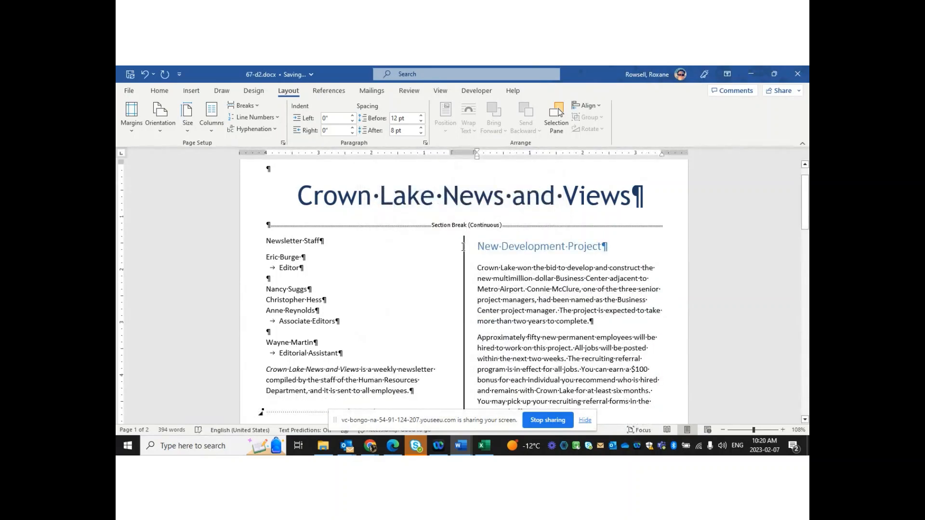
Apply the Left column preset to this section, putting the staff list in the narrow left column
click(211, 128)
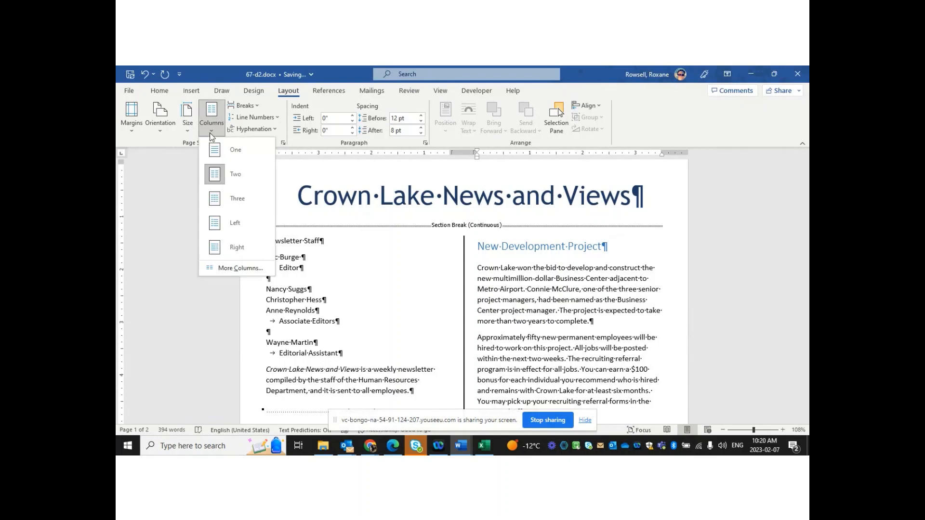
click(239, 269)
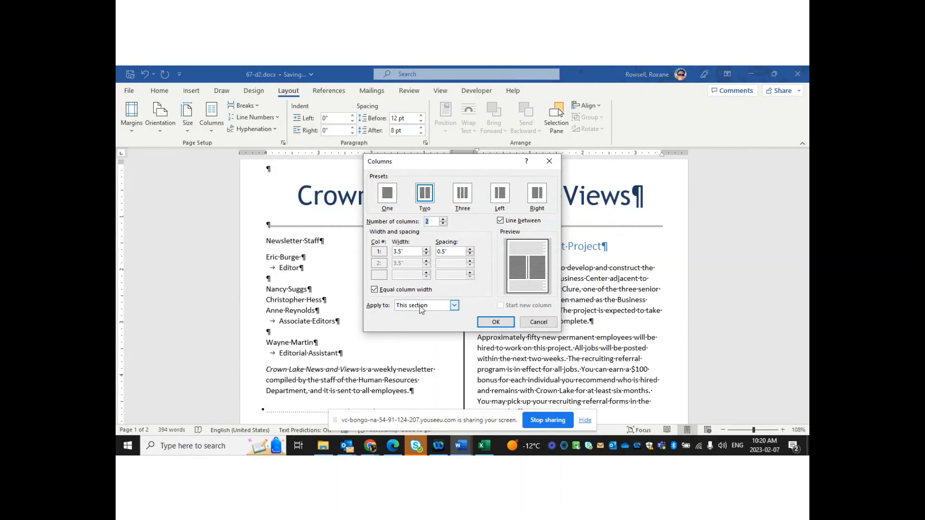
click(454, 306)
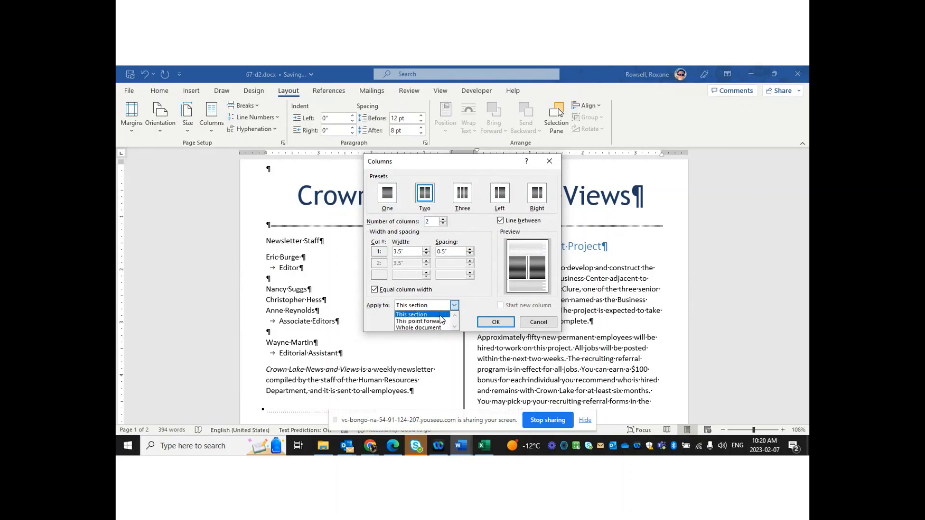
click(440, 315)
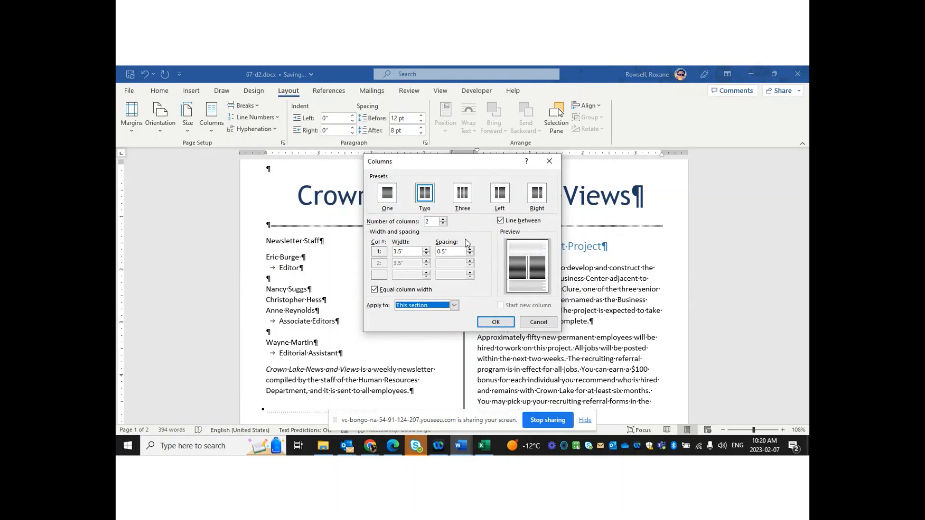
click(501, 194)
click(501, 195)
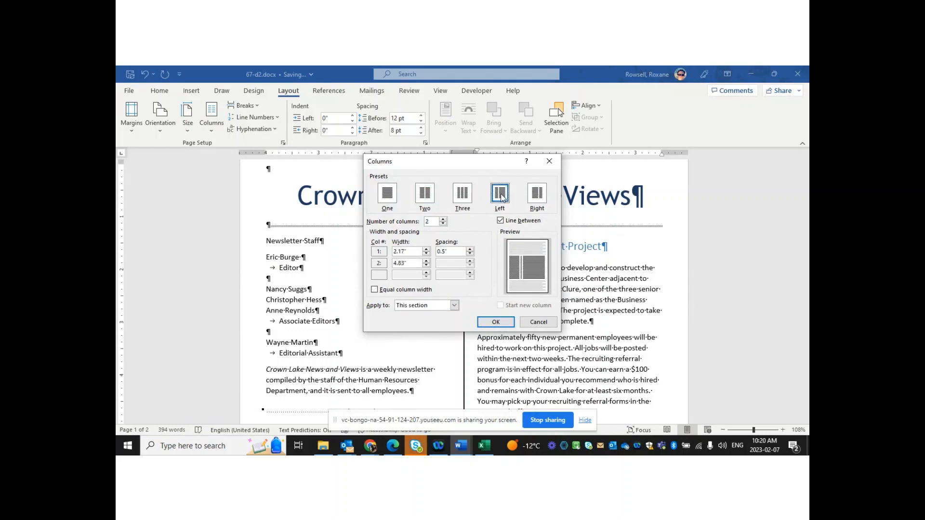
click(504, 321)
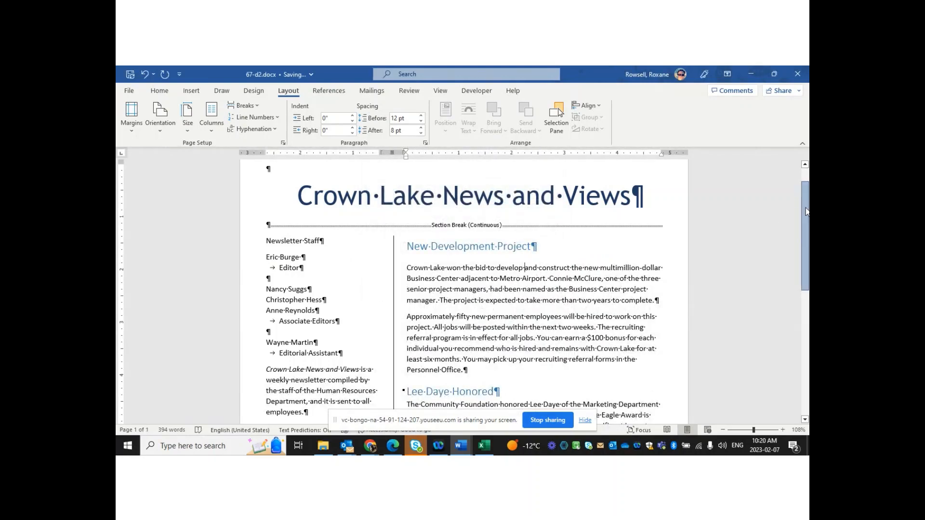
drag(806, 211, 802, 355)
drag(804, 397, 809, 174)
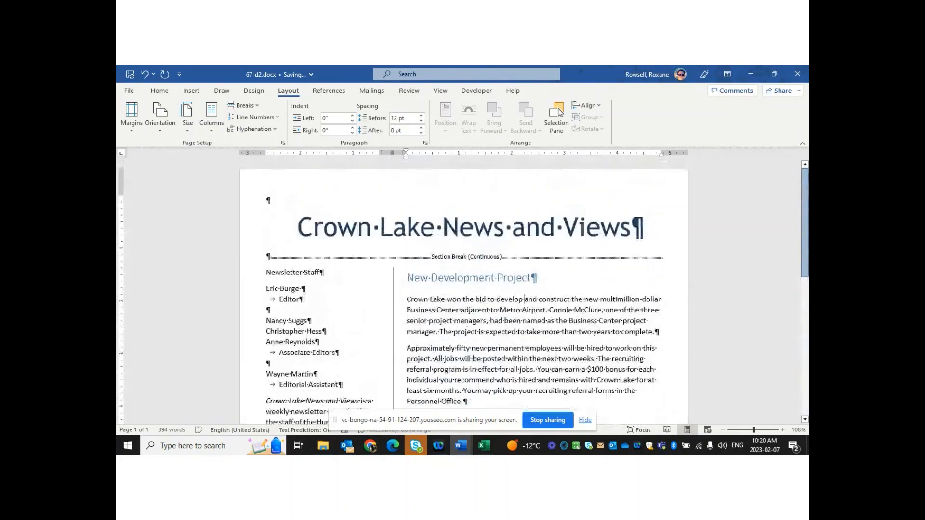
scroll(575, 221, down, 4)
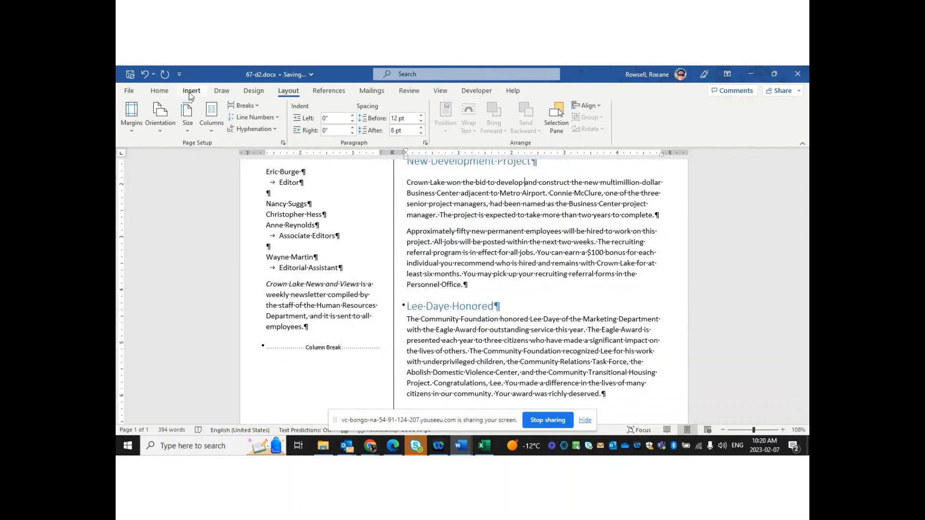
Show the picture source choices under Insert > Pictures
scroll(808, 225, up, 3)
scroll(808, 225, down, 1)
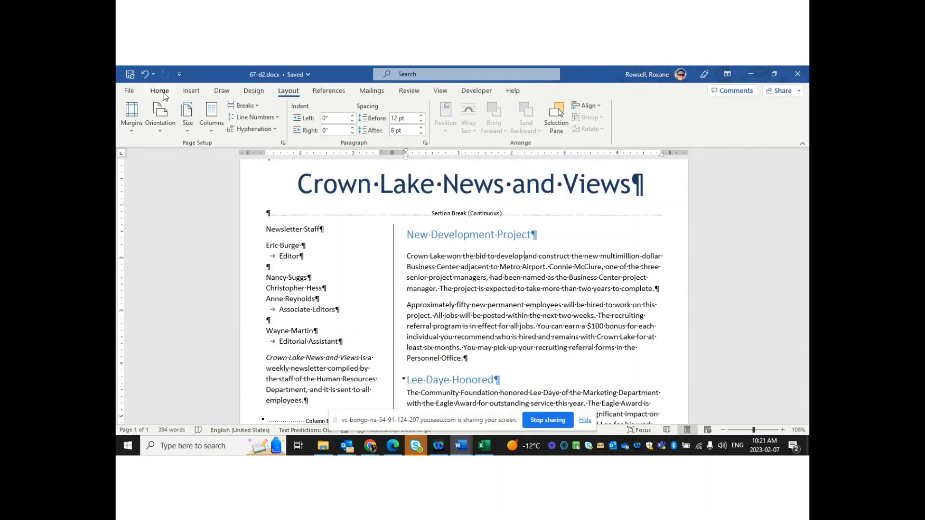
click(191, 90)
click(218, 128)
From Stock Images, pick the pink plumeria photo and insert it
click(248, 174)
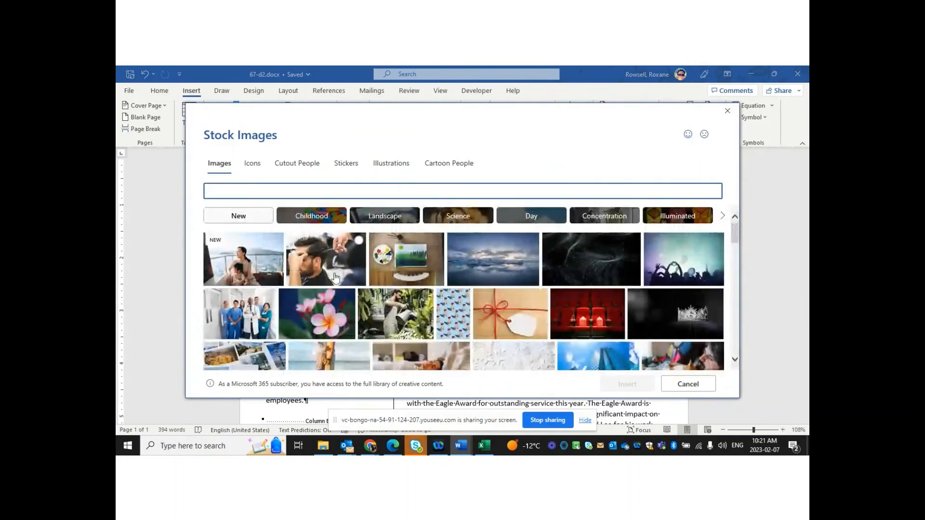
click(320, 319)
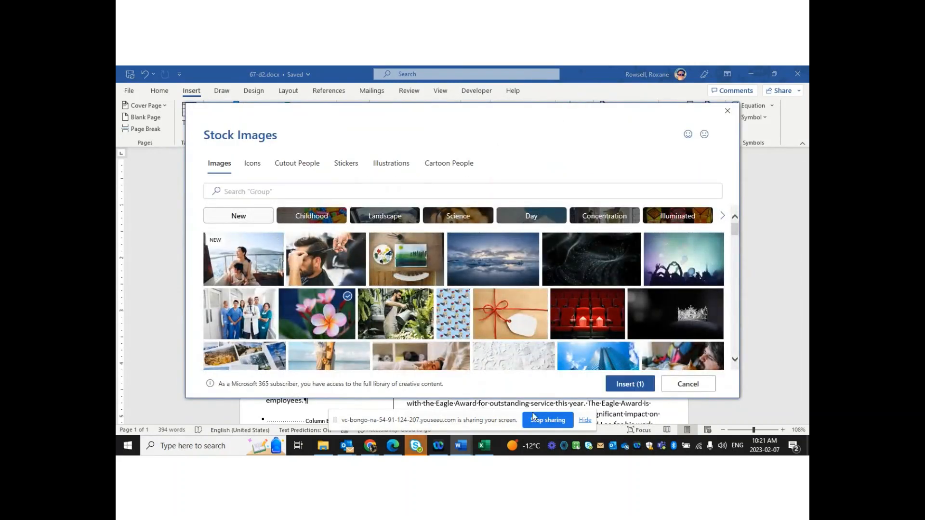
click(625, 388)
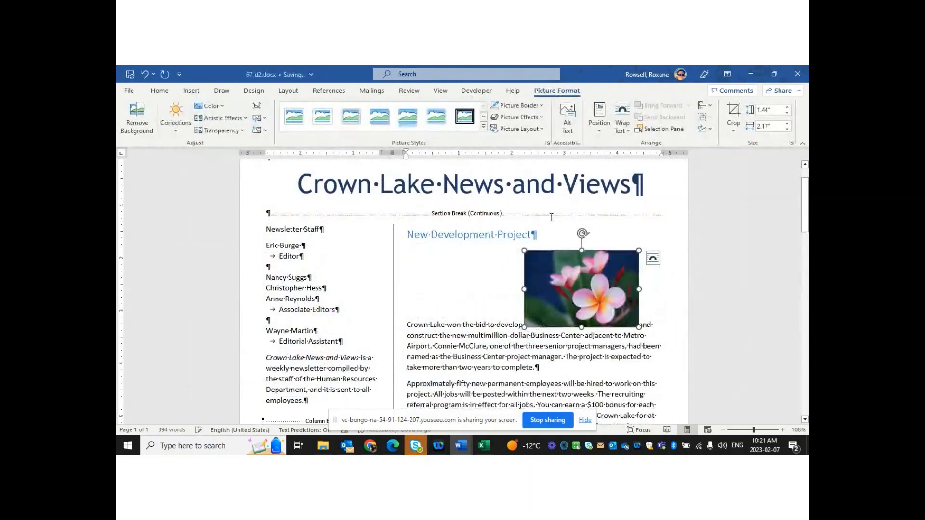
Wrap text around the plumeria photo, shrink it to 1.14" by 1.71", and place it beside paragraph two
click(652, 259)
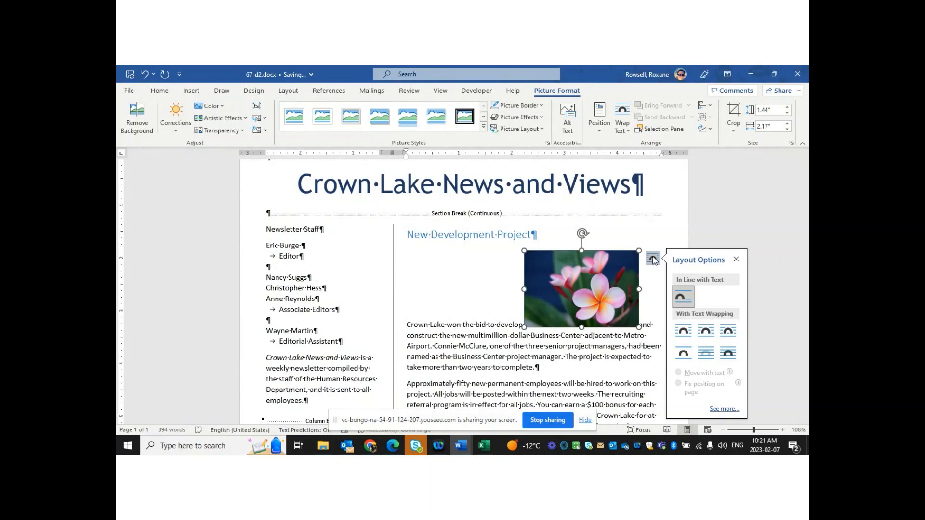
click(706, 333)
drag(581, 291, 582, 333)
drag(524, 292, 548, 308)
drag(590, 337, 600, 325)
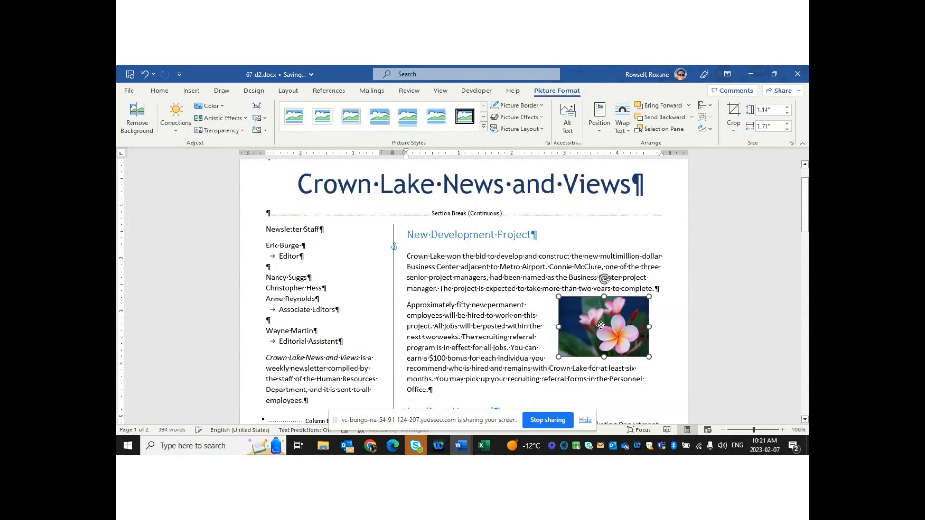
click(645, 399)
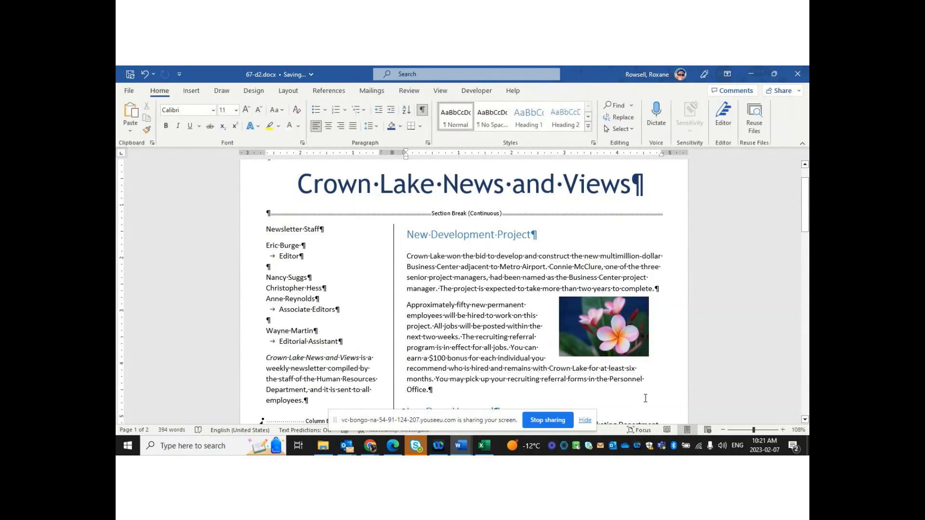
drag(805, 206, 806, 223)
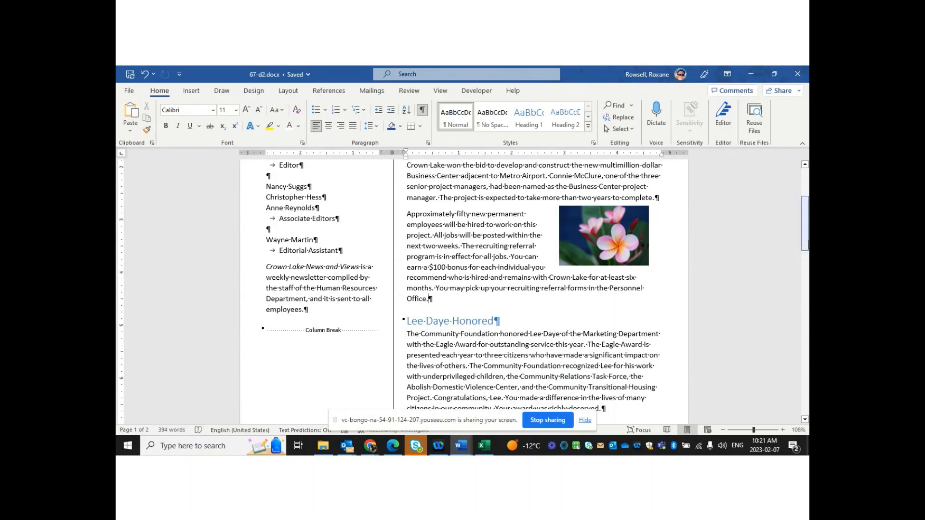
drag(800, 242, 798, 217)
Delete the flower photo, then undo to bring it back
scroll(560, 274, down, 1)
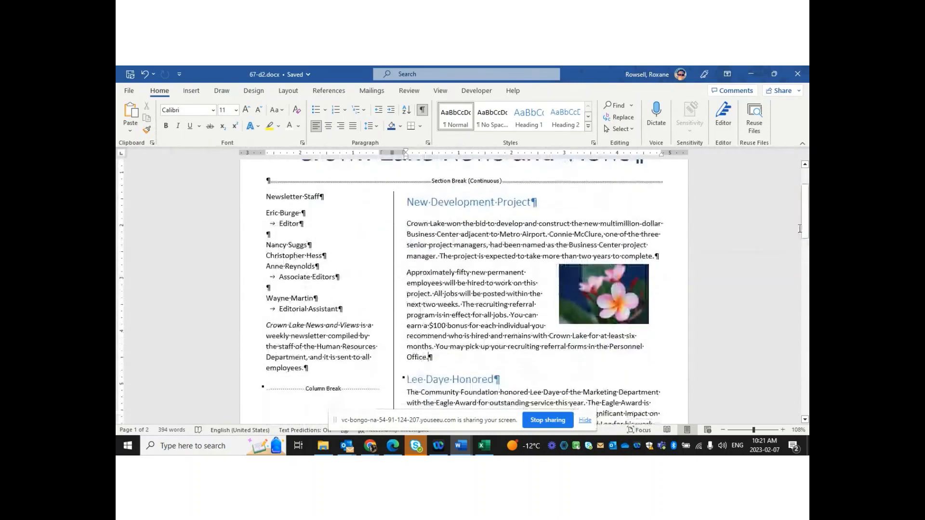
click(612, 283)
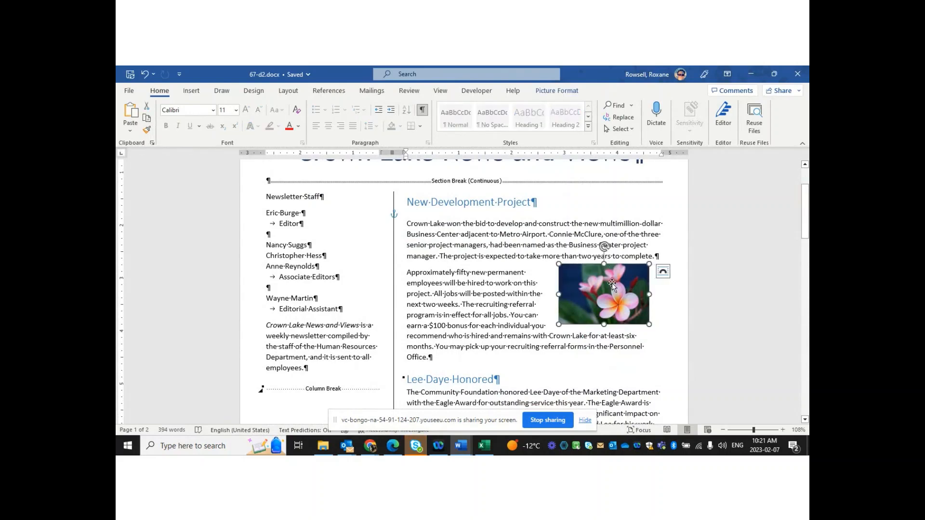
key(Delete)
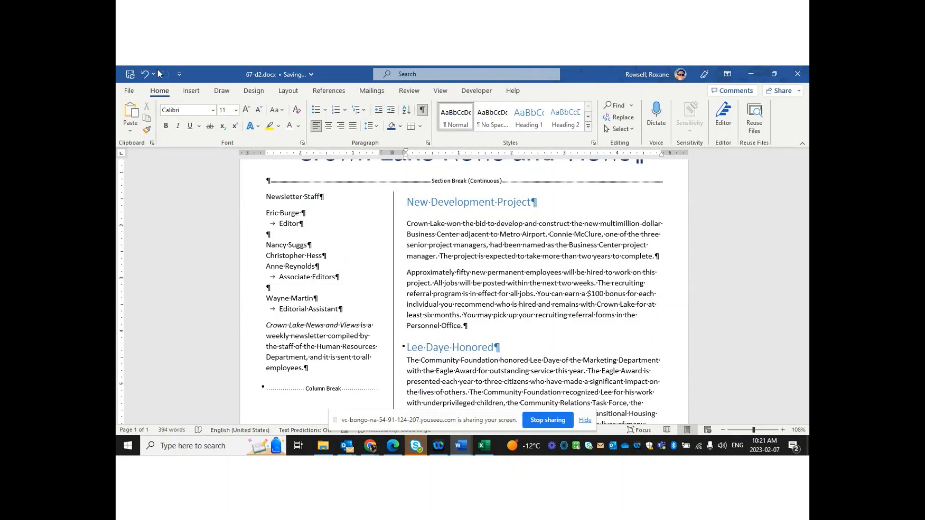
click(145, 73)
click(504, 284)
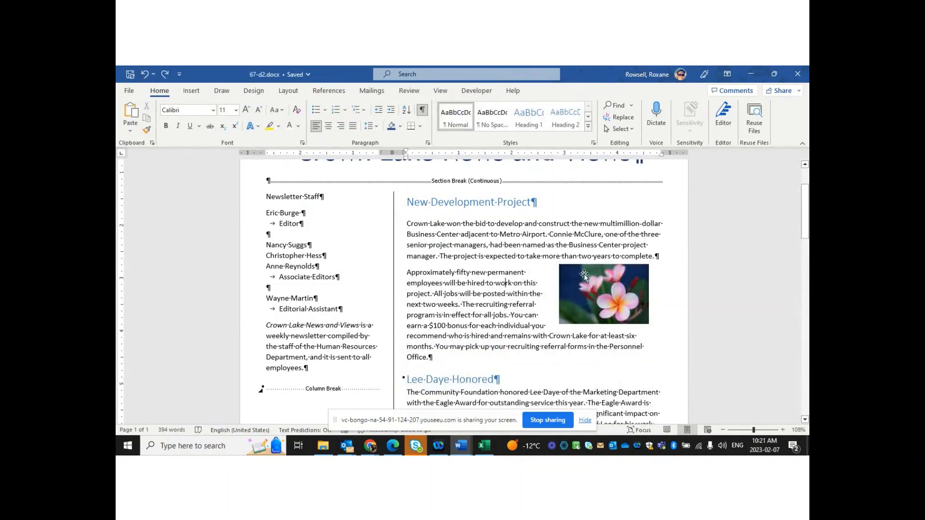
mouse_move(805, 211)
mouse_down()
mouse_move(804, 234)
mouse_move(805, 216)
mouse_up()
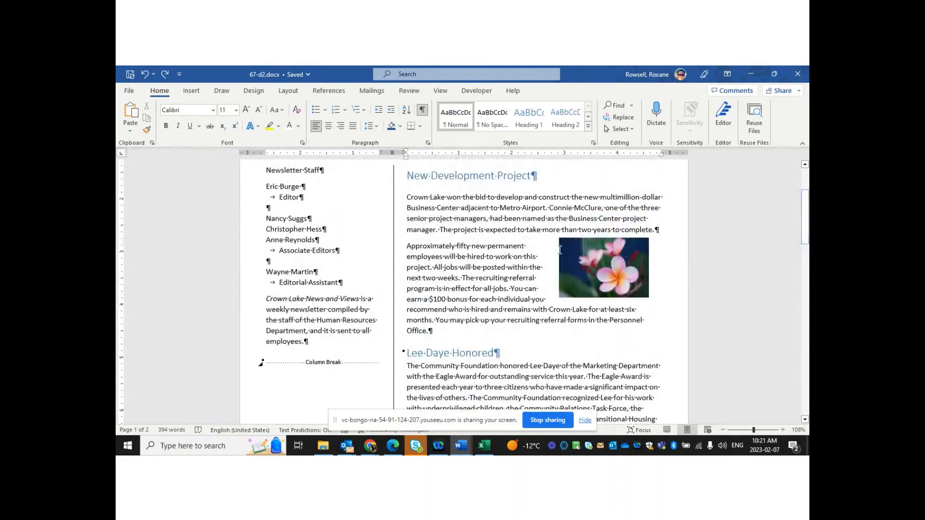
Enlarge the flower picture from a corner and move it up the article
click(603, 263)
drag(559, 298, 422, 392)
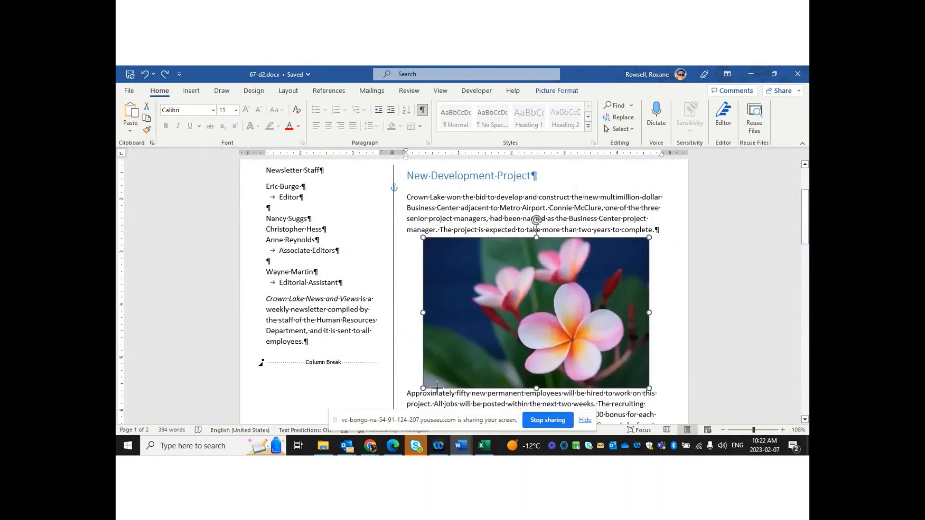
drag(595, 322, 497, 308)
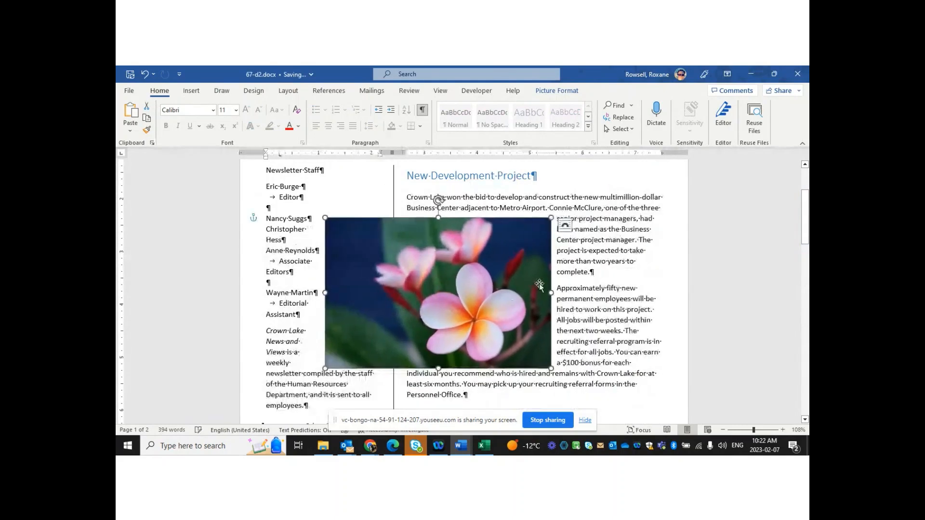
click(687, 276)
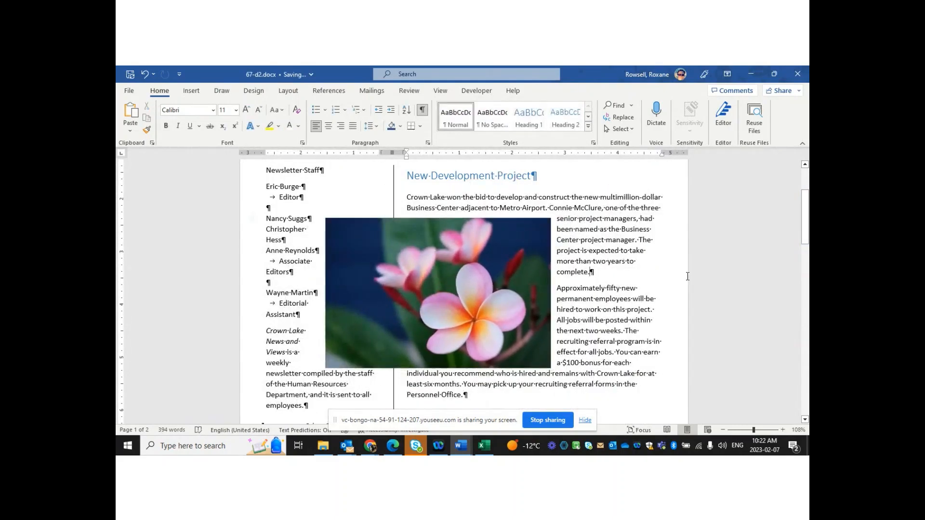
Set the picture's wrapping to Behind Text and place the cursor after Personnel Office
click(528, 266)
click(564, 225)
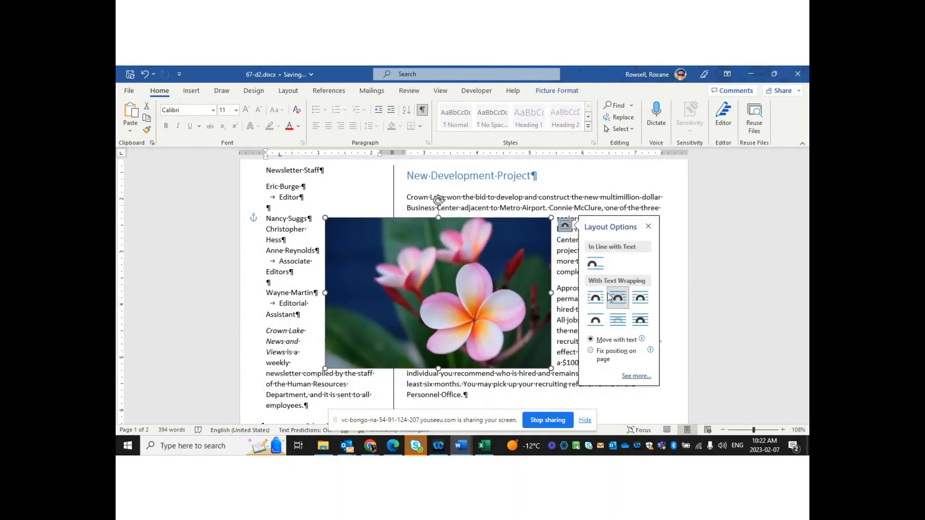
click(620, 321)
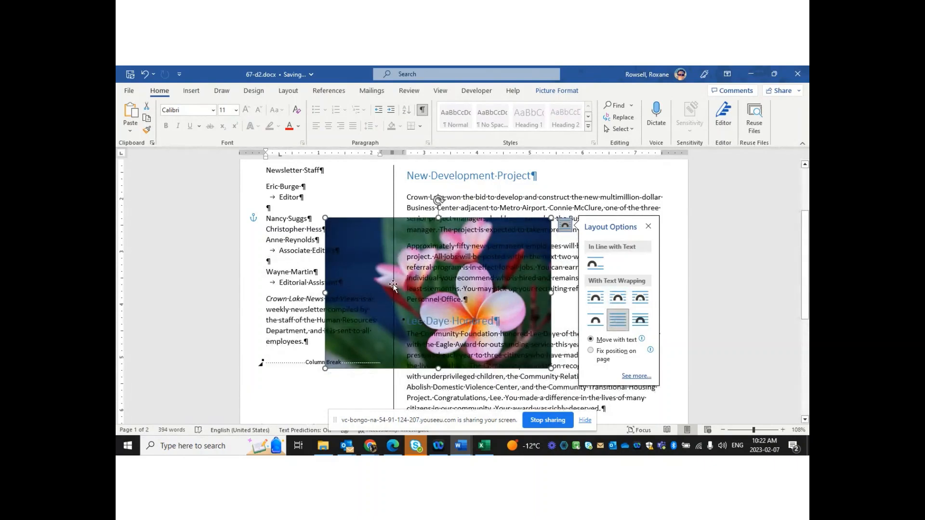
click(544, 334)
click(546, 308)
click(627, 297)
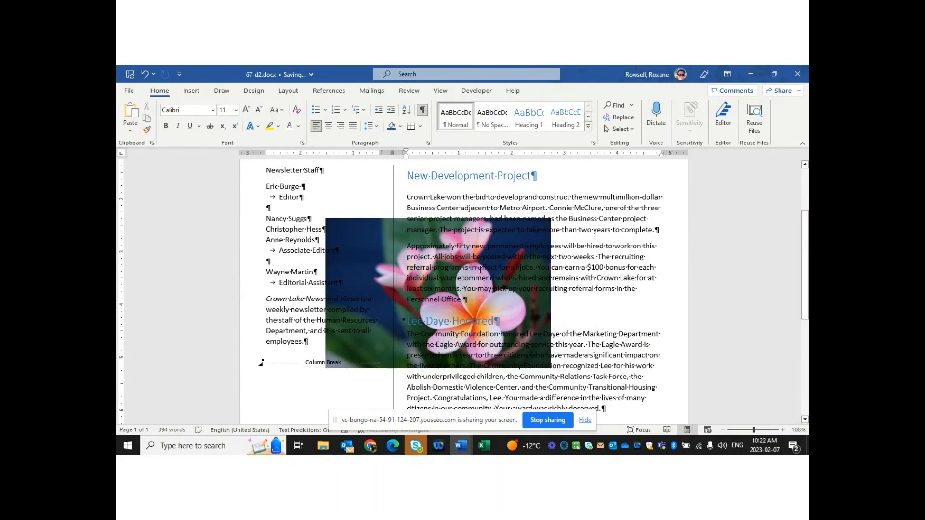
Undo the picture layout experiments, then redo until the photo sits back in the article text
click(144, 74)
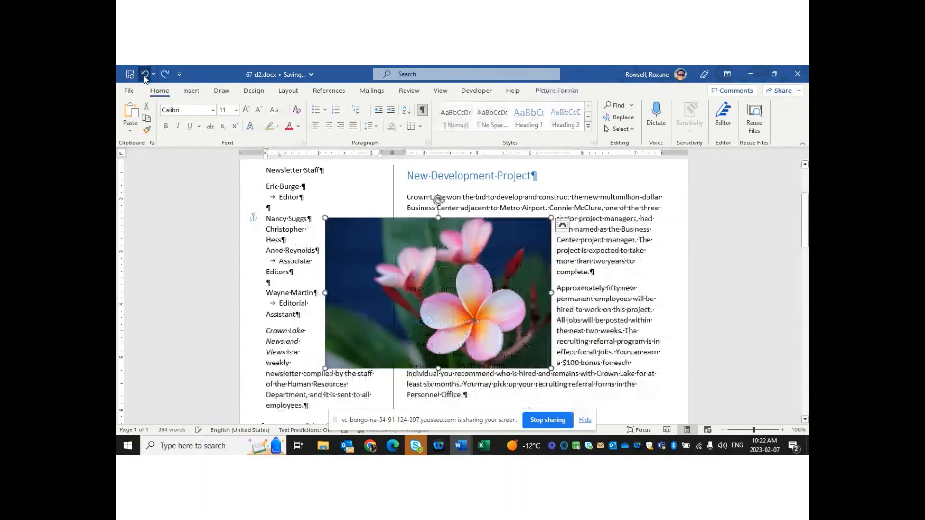
click(145, 75)
click(145, 74)
click(144, 74)
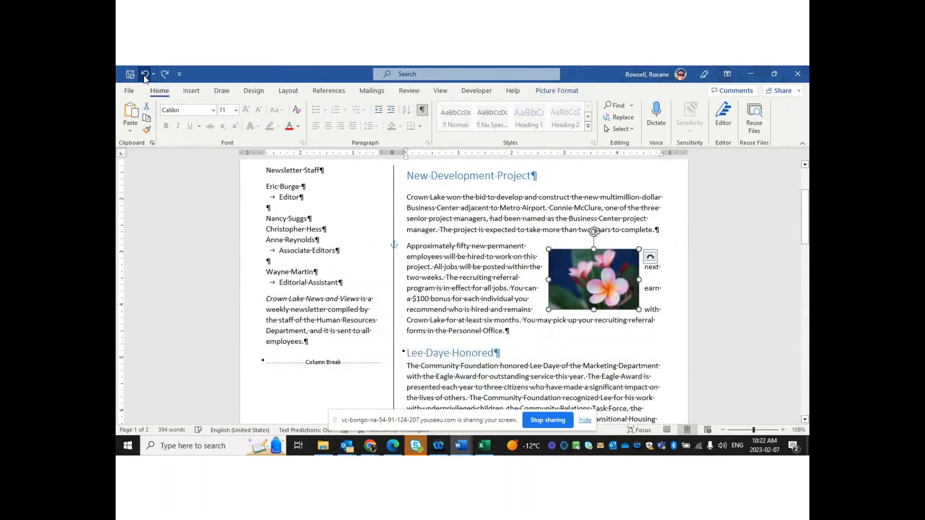
click(145, 74)
click(144, 75)
click(144, 75)
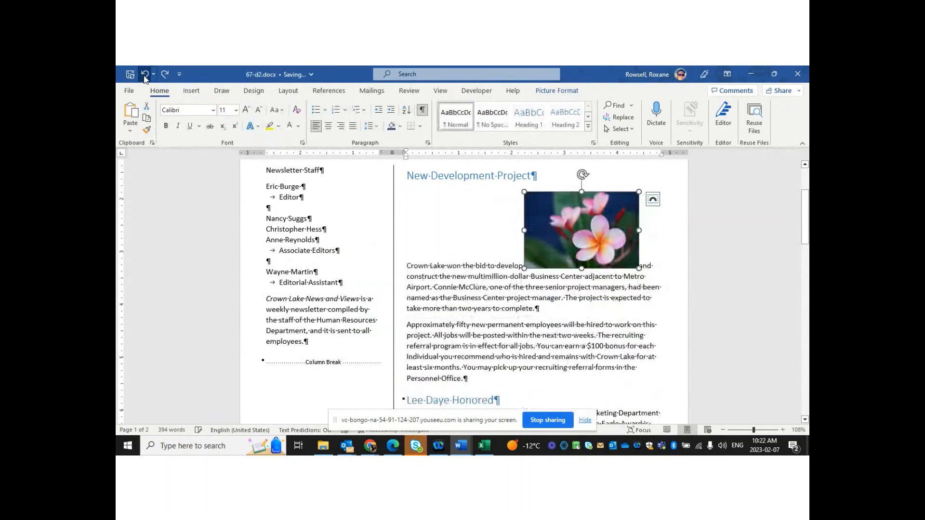
click(145, 74)
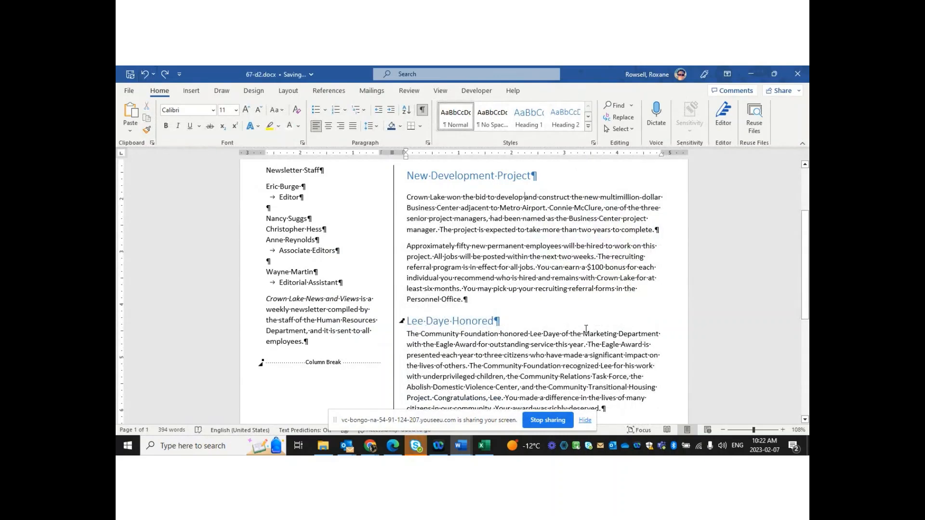
click(165, 74)
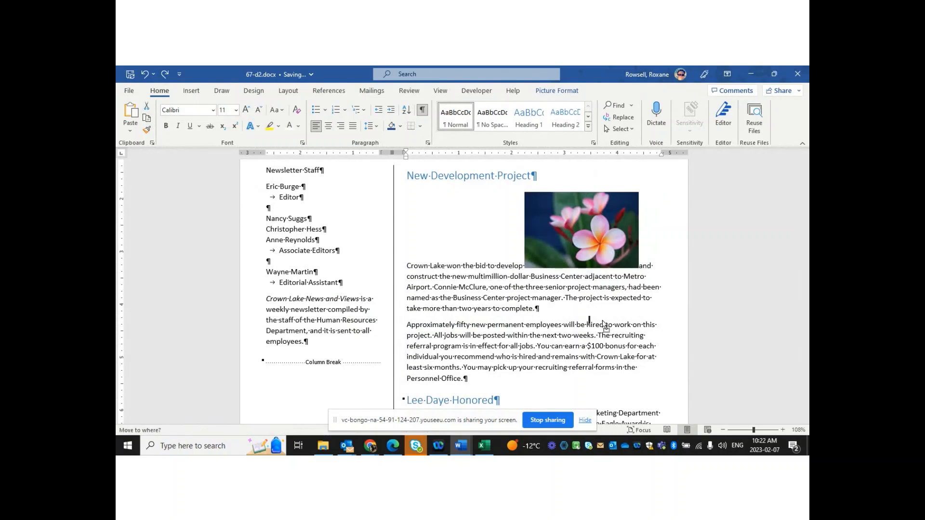
key(ctrl+y)
Give the plumeria photo Square text wrapping and move it to the article's right side
click(588, 221)
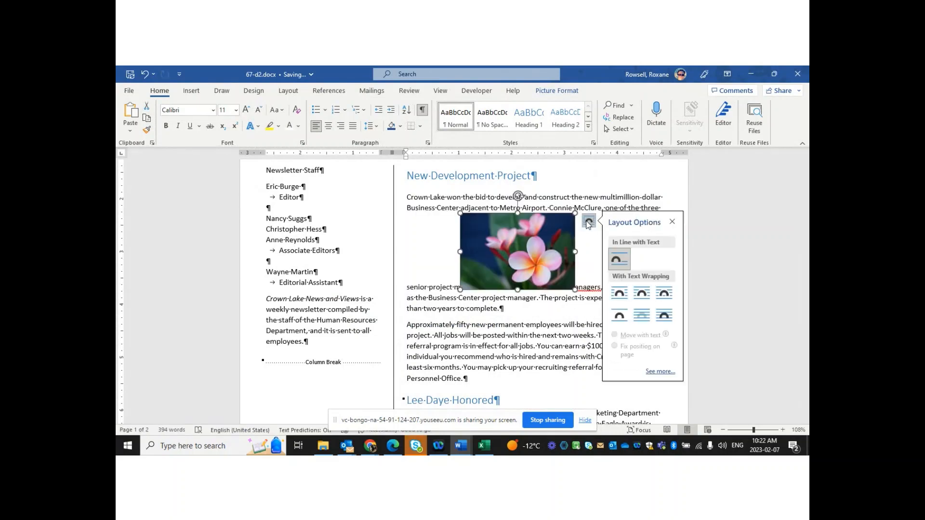
click(663, 294)
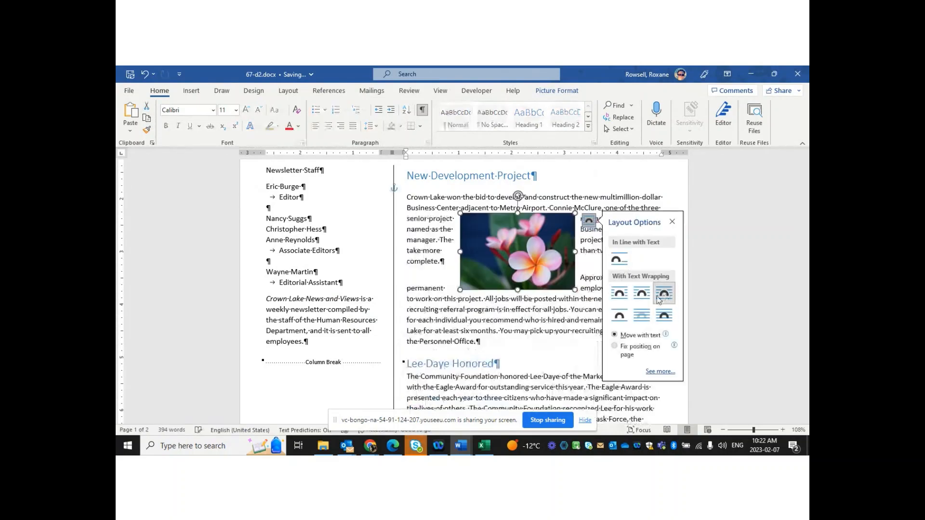
drag(565, 246, 646, 250)
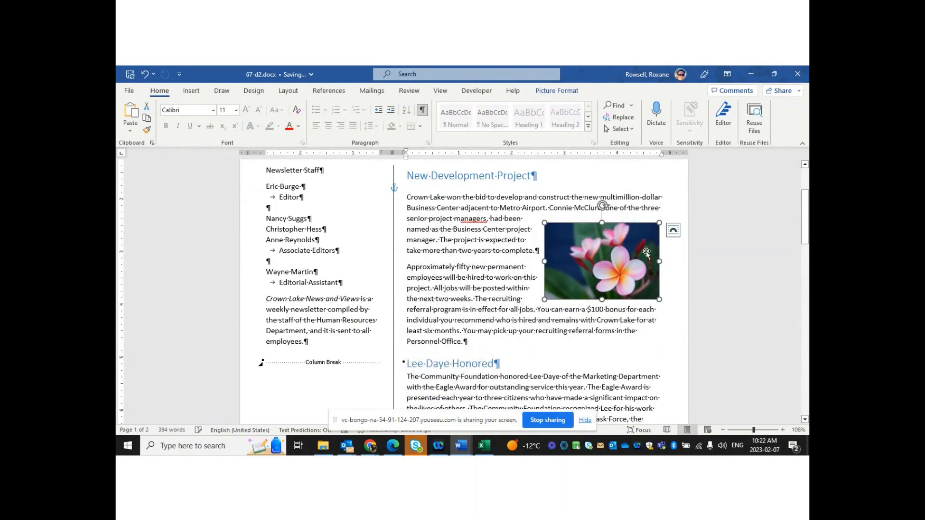
click(641, 350)
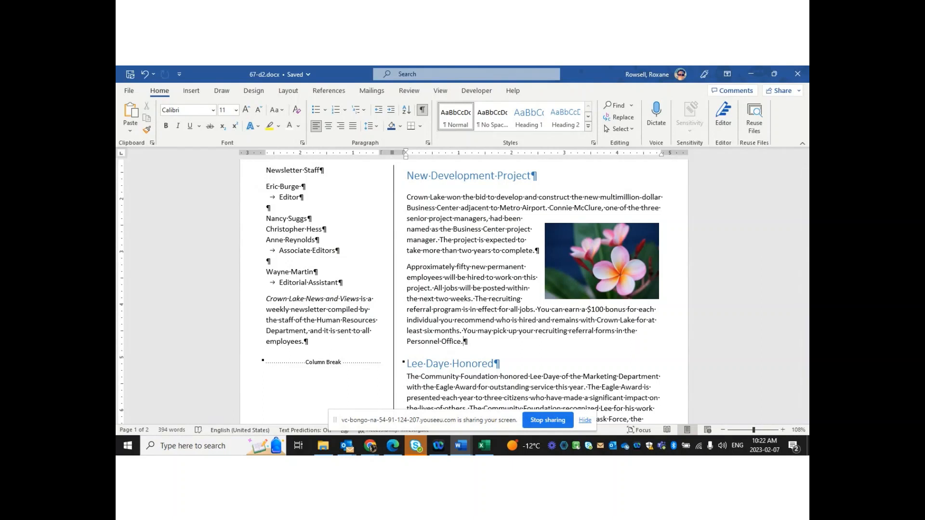
click(191, 91)
click(221, 90)
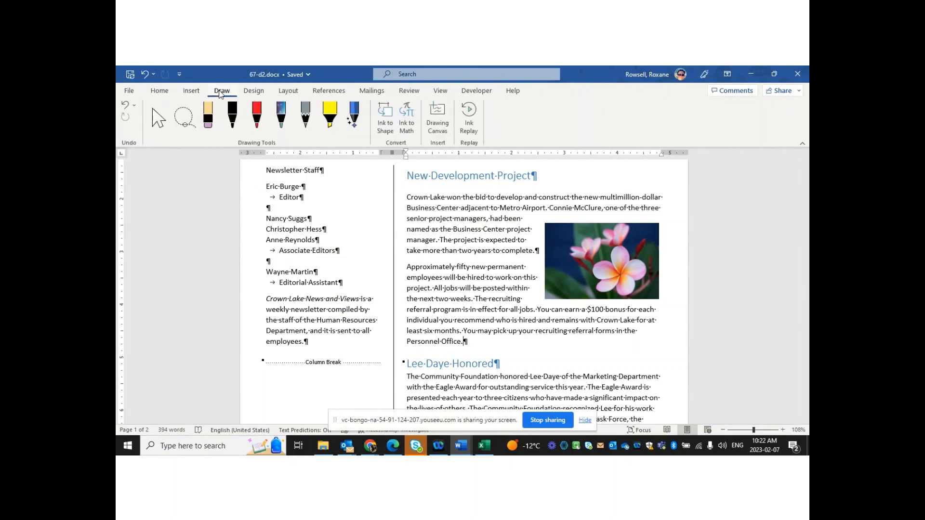
click(253, 91)
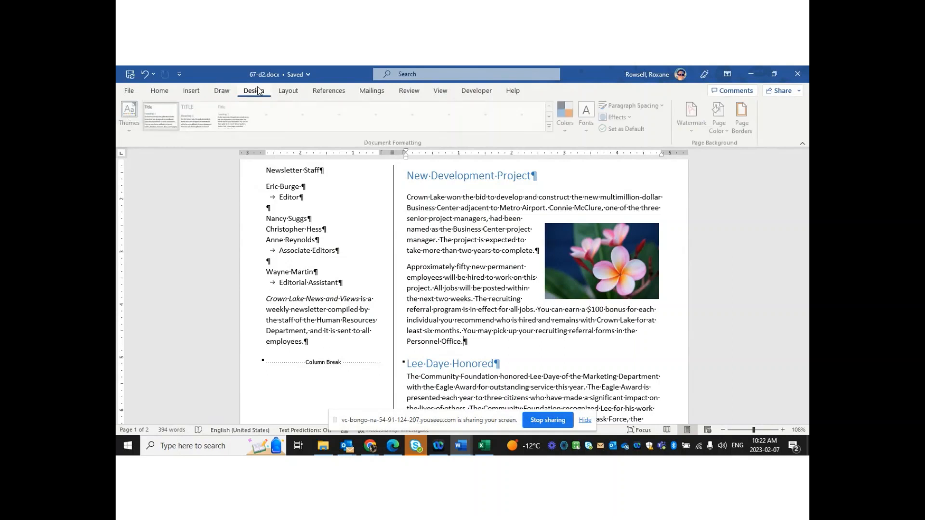
click(291, 92)
click(212, 133)
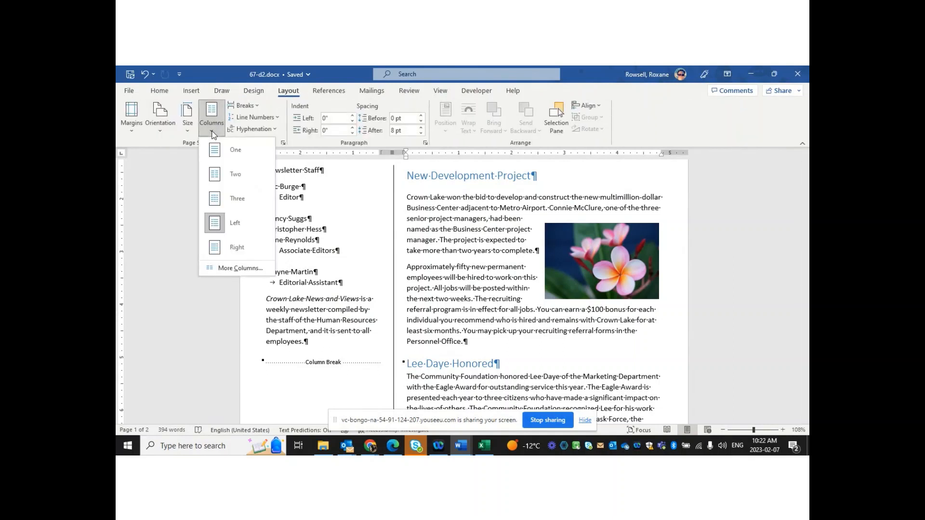
click(237, 268)
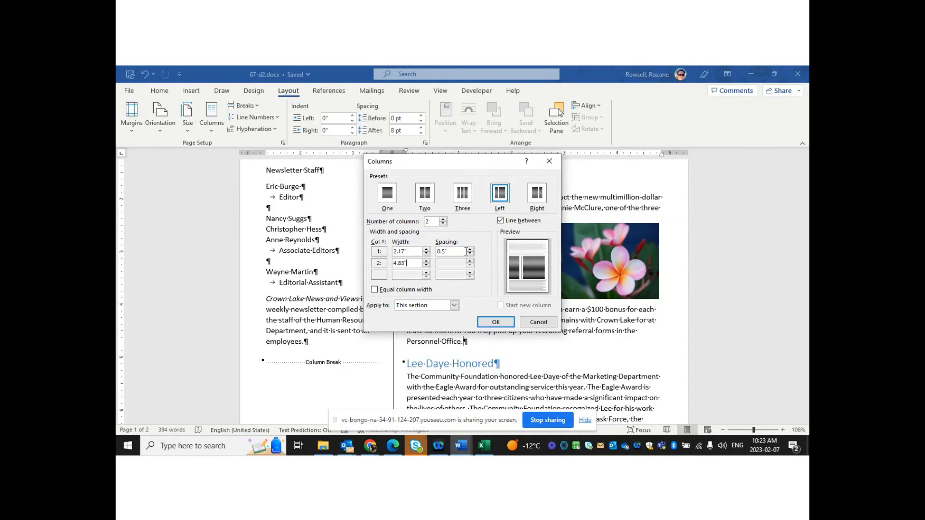
click(544, 323)
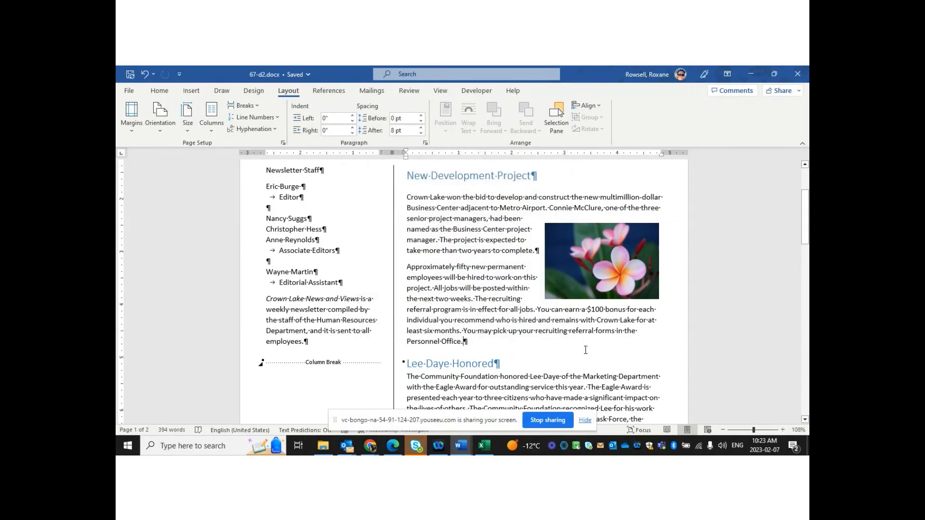